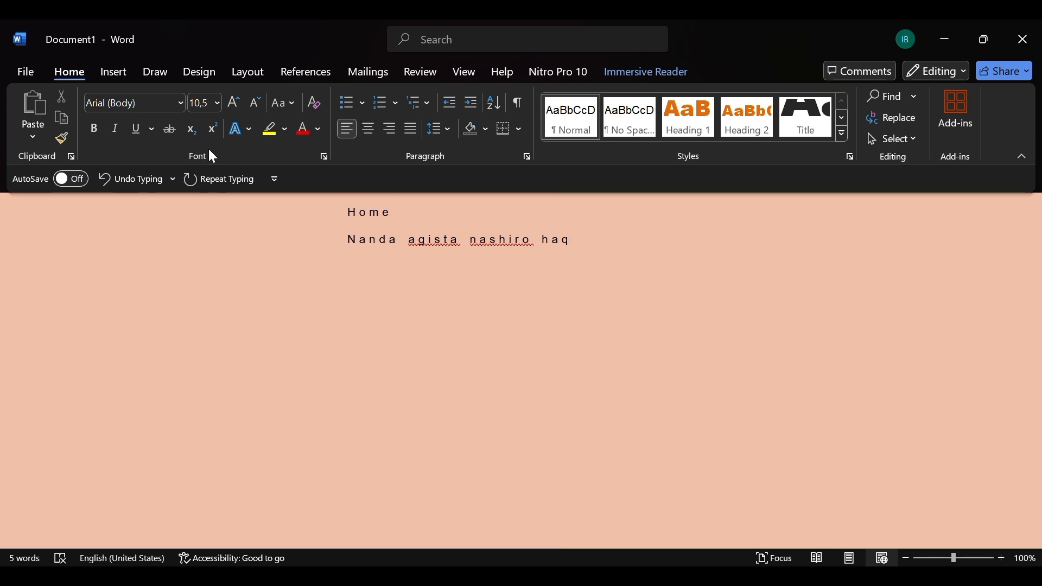
# Format all the document text in Times New Roman at size 12.
pyautogui.hotkey('ctrl', 'a')
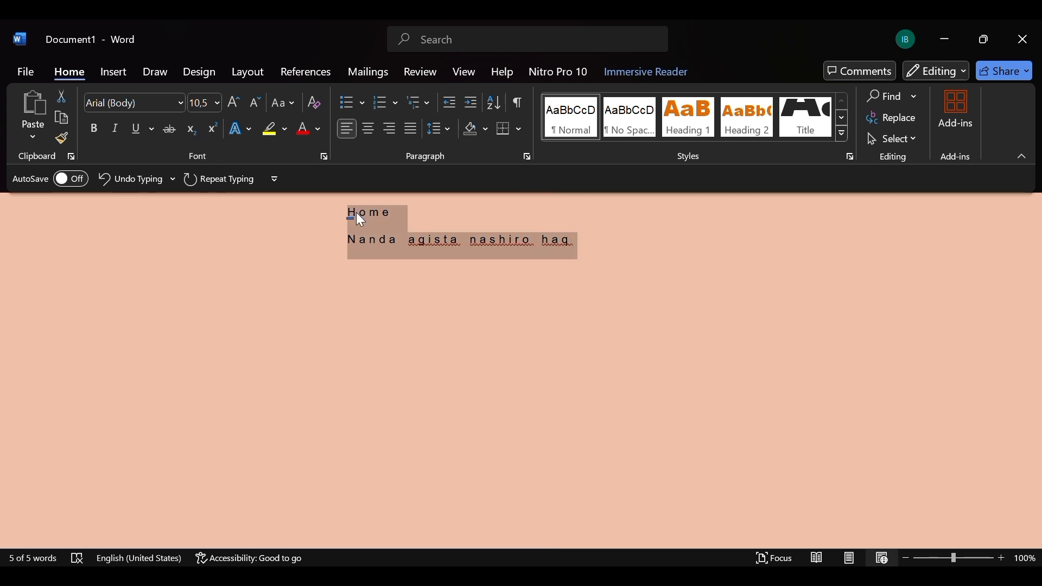
pyautogui.click(182, 102)
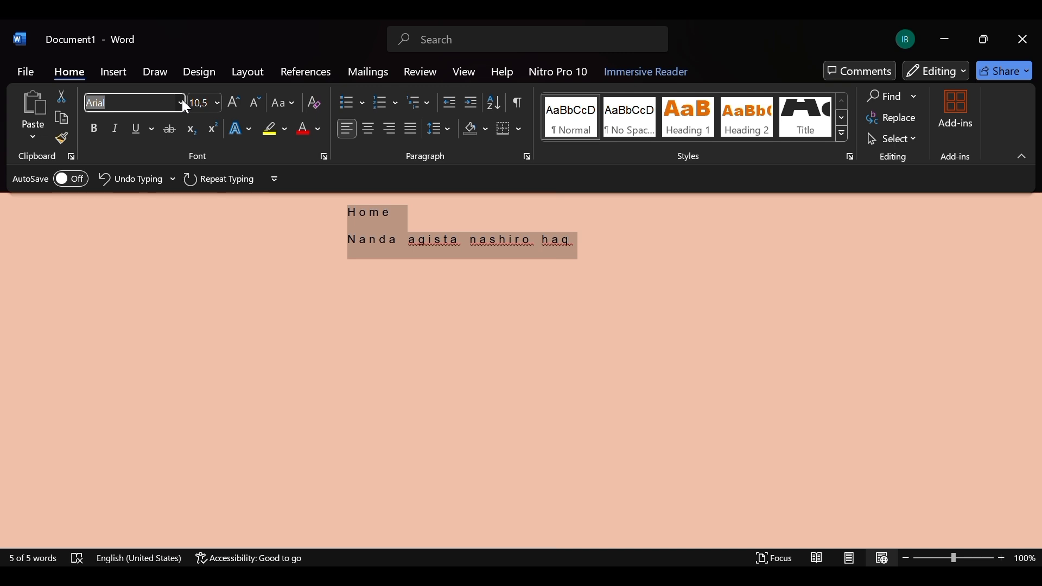
pyautogui.click(210, 222)
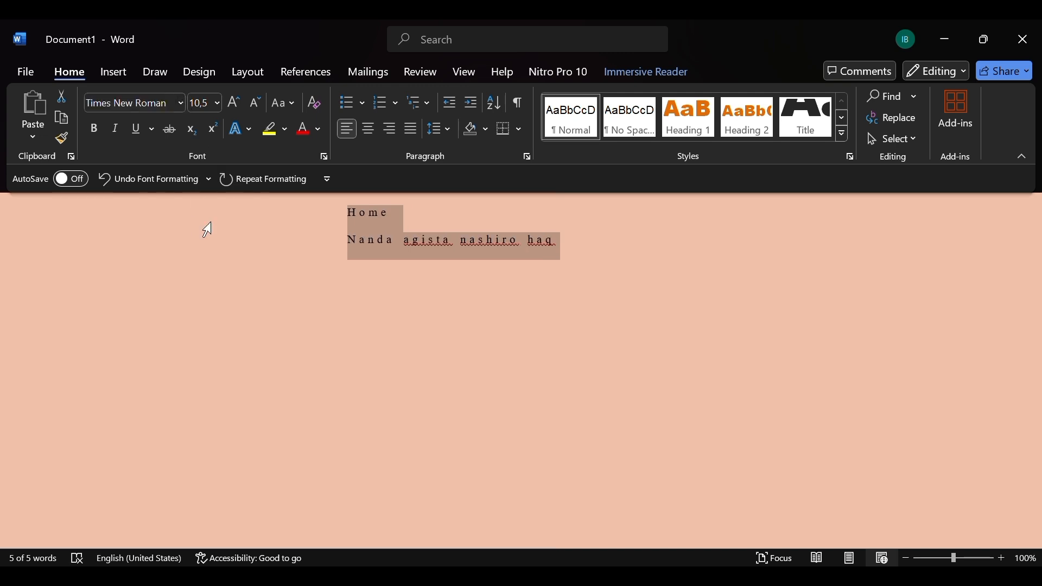
pyautogui.click(217, 106)
pyautogui.click(202, 194)
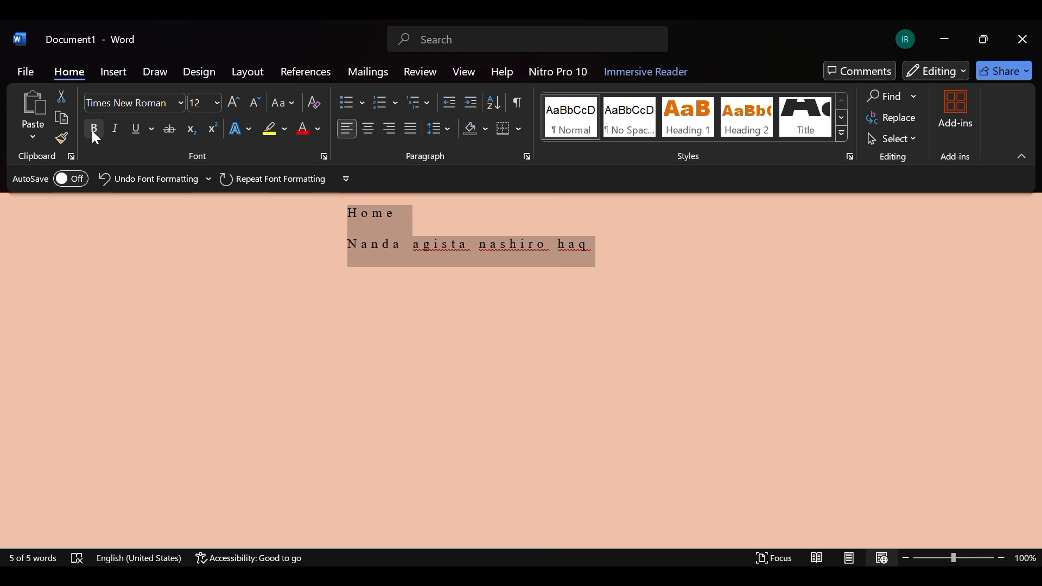
# Try bold and italic formatting on the selected text, leaving both switched off.
pyautogui.click(93, 130)
pyautogui.click(93, 130)
pyautogui.click(93, 130)
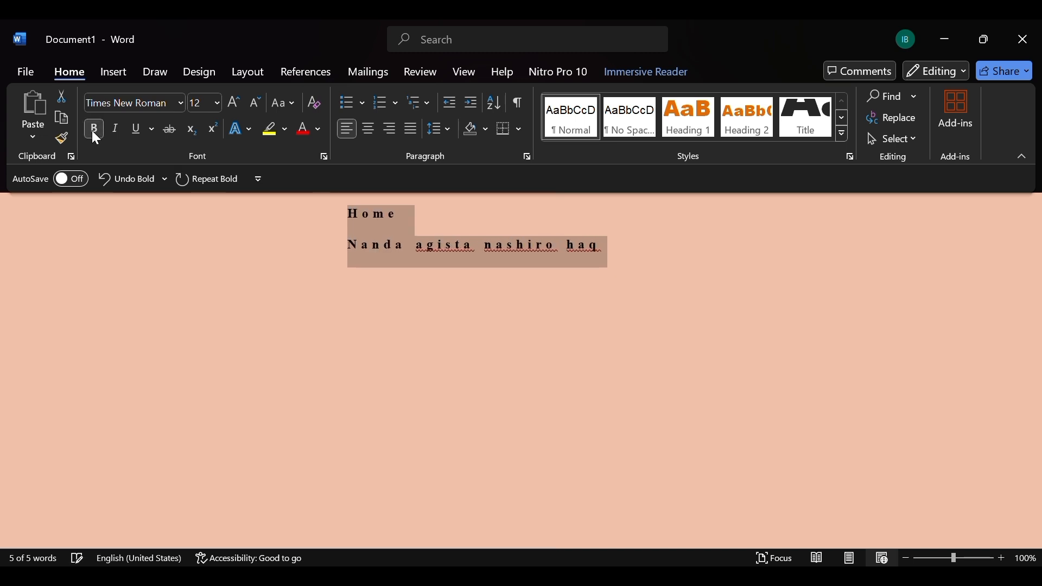
pyautogui.click(94, 130)
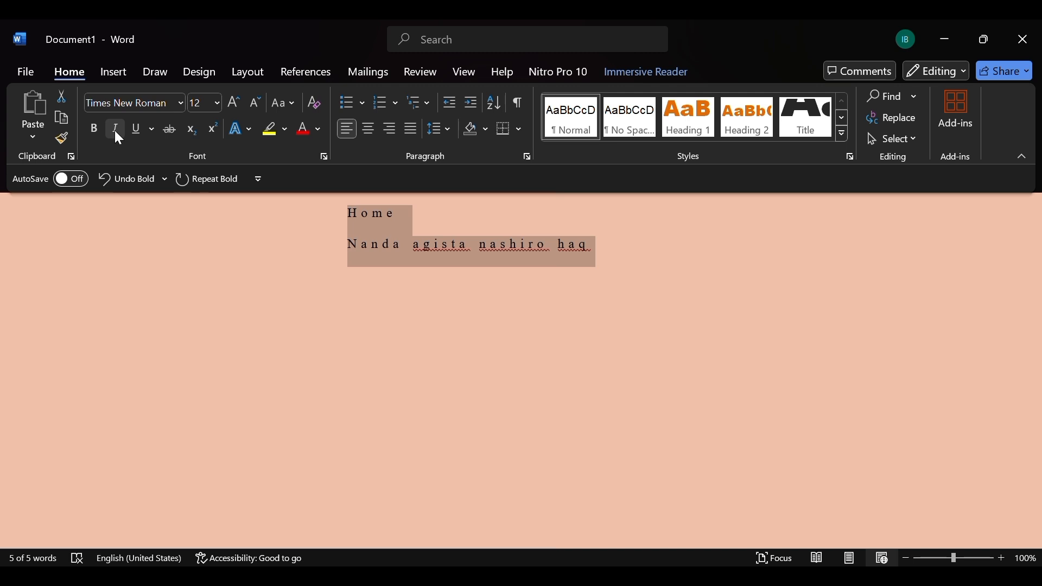
pyautogui.click(115, 131)
pyautogui.click(115, 131)
# Try underline and strikethrough on the selected text, leaving both switched off.
pyautogui.click(136, 131)
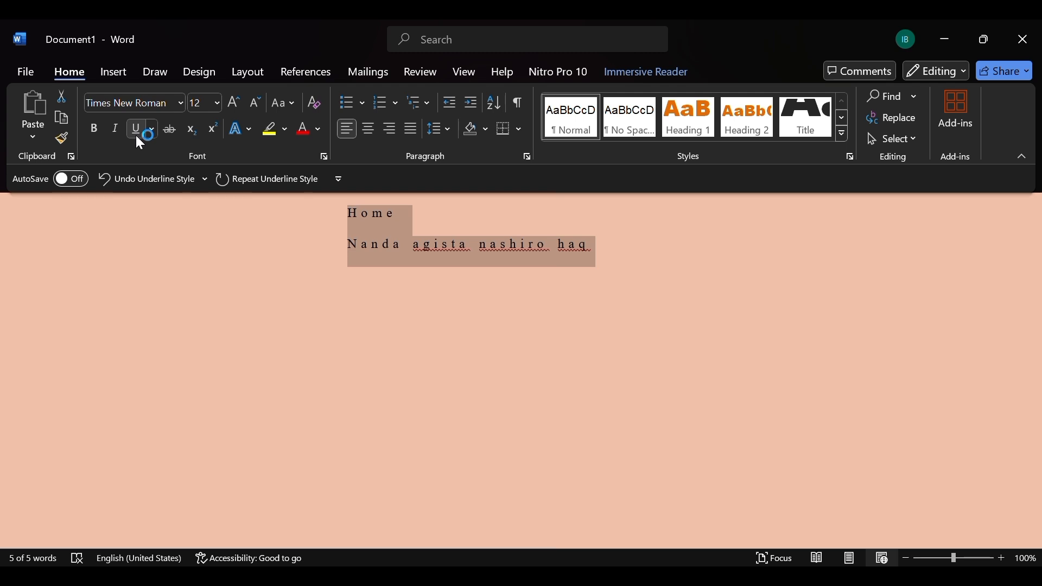
pyautogui.click(169, 130)
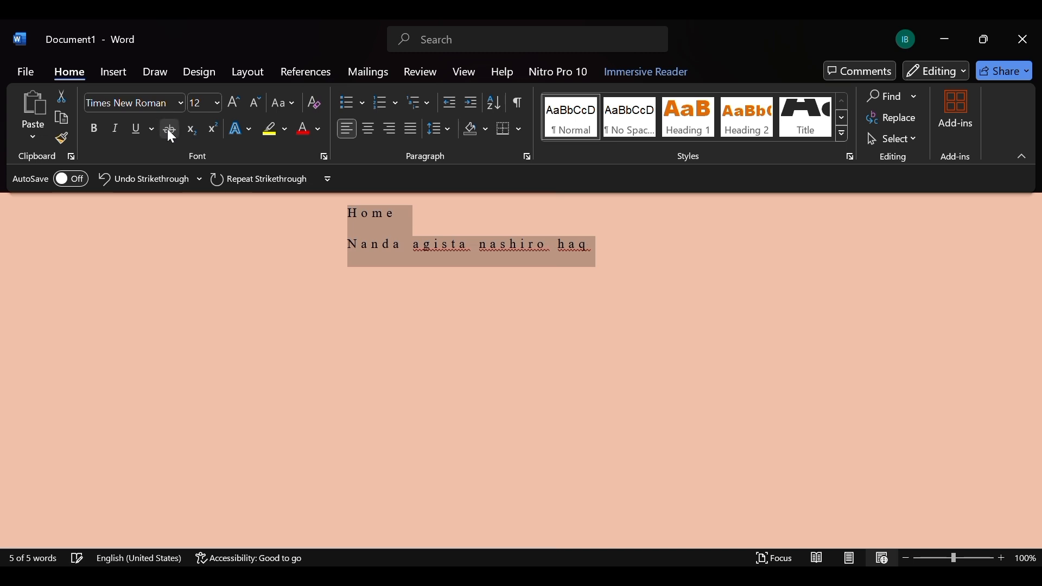
pyautogui.click(168, 130)
# Try subscript and superscript on the selected text, returning it to the normal baseline.
pyautogui.click(194, 132)
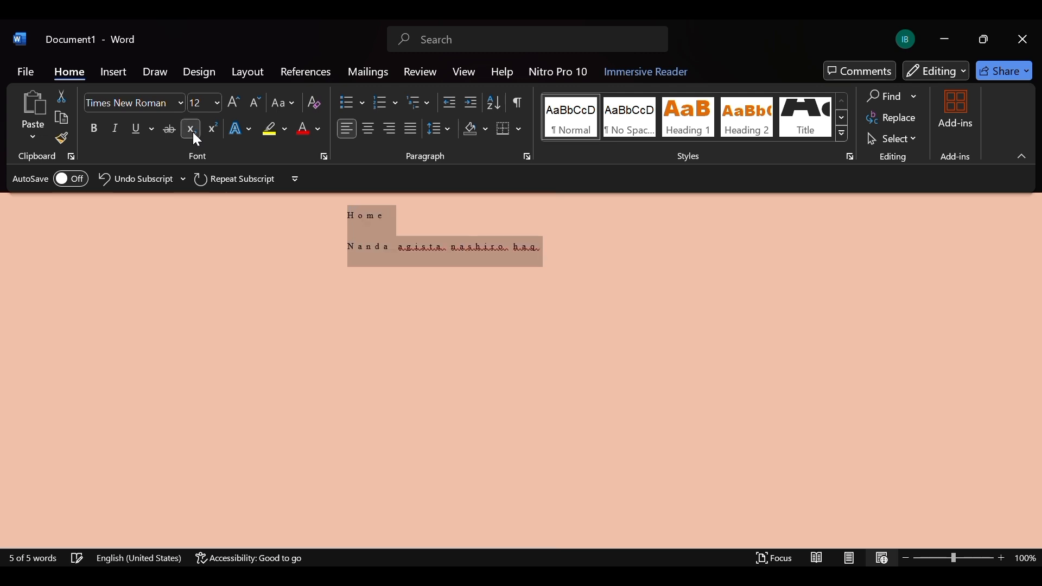
pyautogui.click(216, 126)
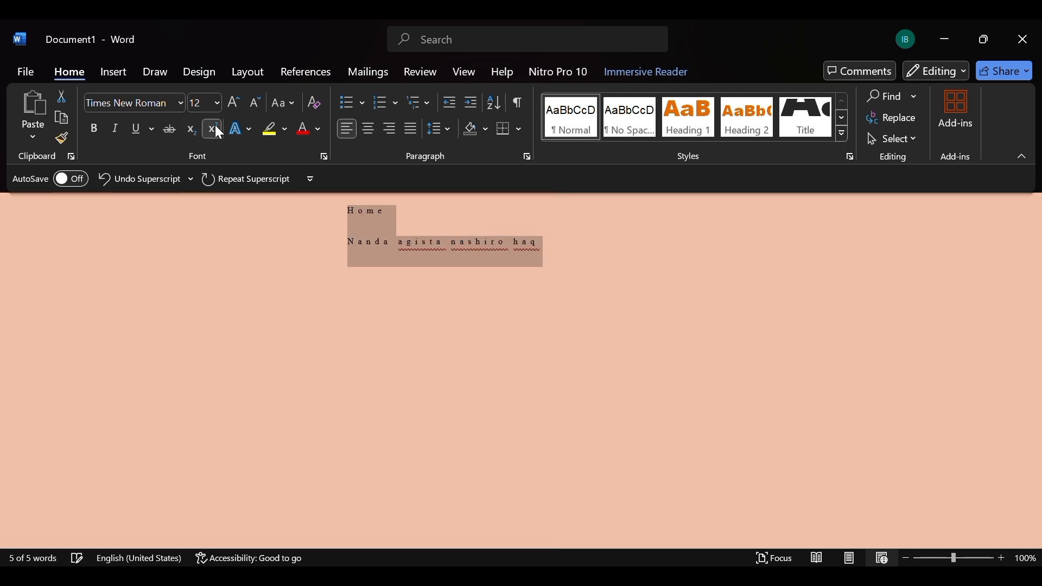
pyautogui.click(216, 127)
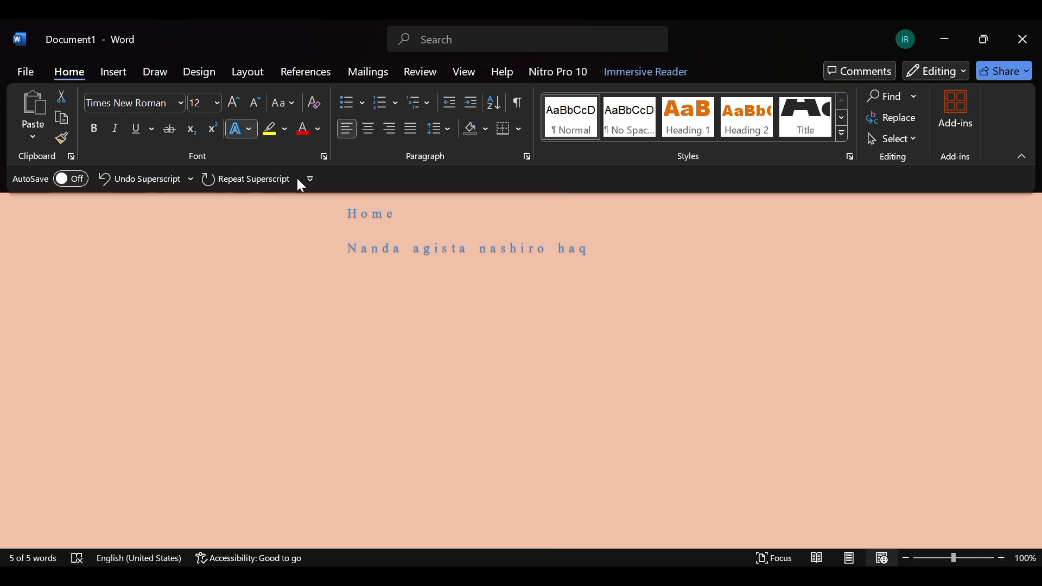
# Try a text effect and a letter-case change on the selected text.
pyautogui.click(244, 153)
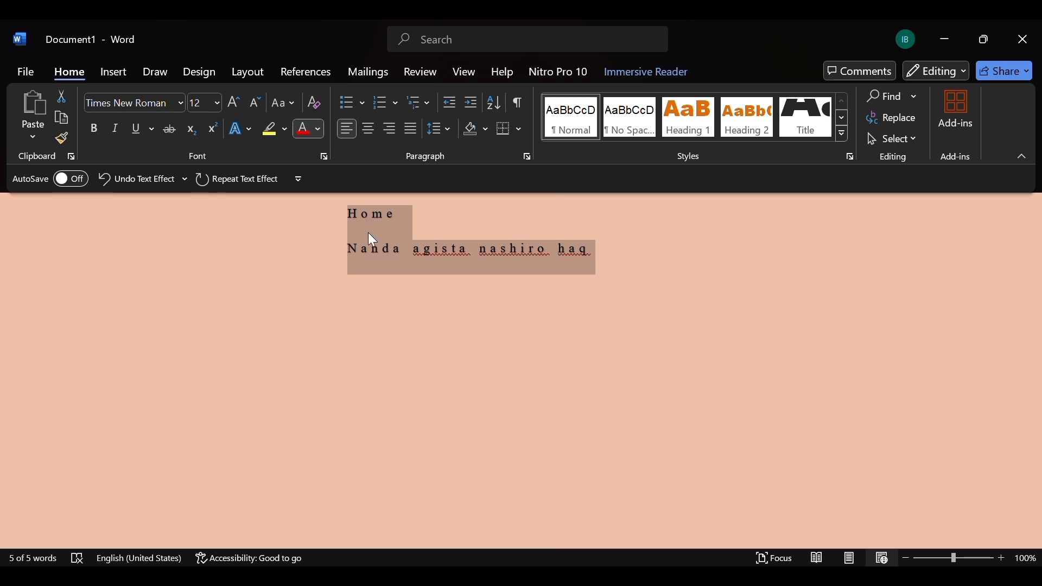
pyautogui.click(291, 103)
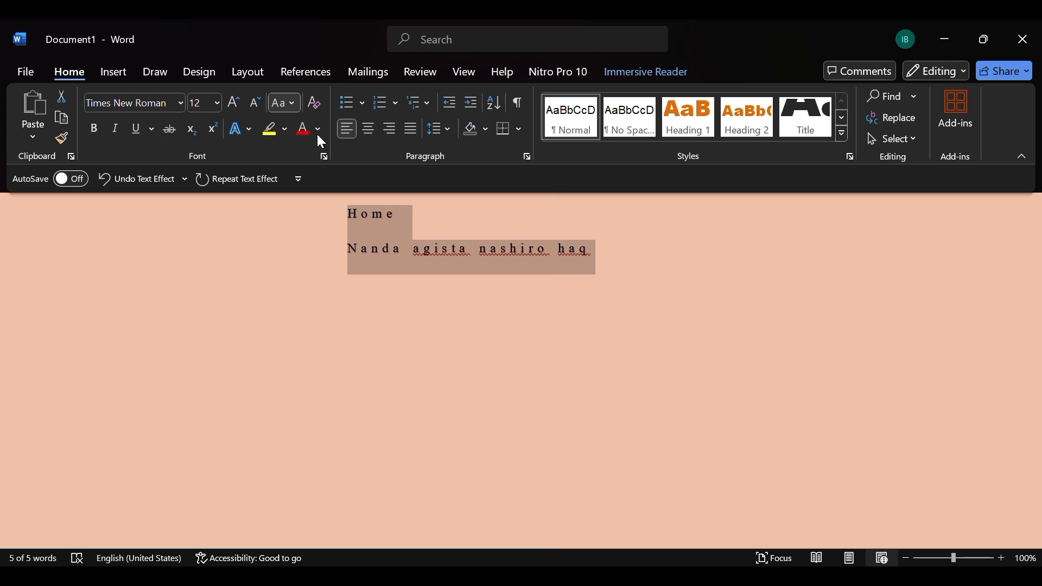
pyautogui.click(300, 126)
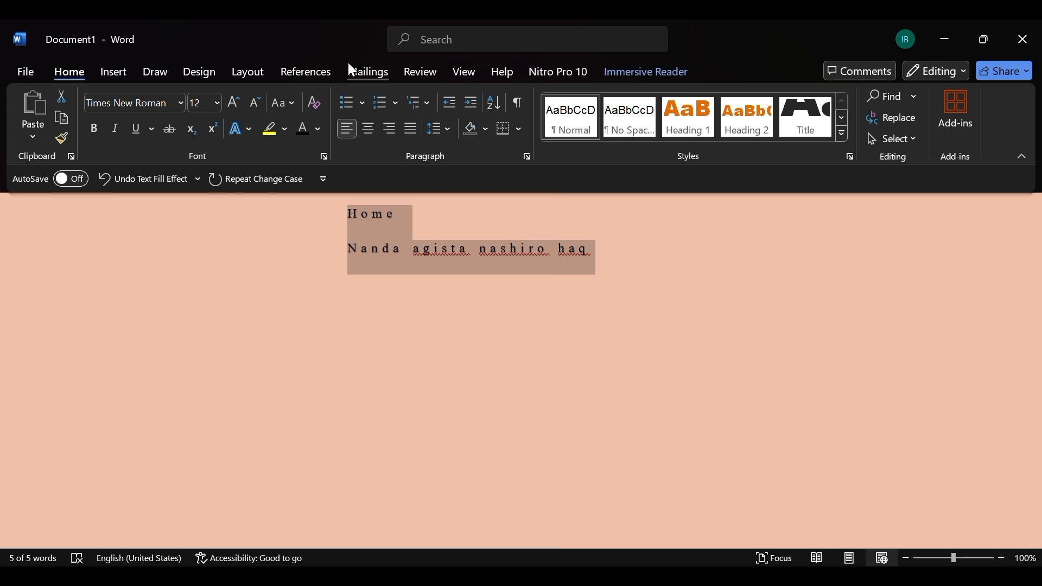
# Clear all formatting from the selected text and step its font size up to 18 and back down to 12.
pyautogui.click(315, 104)
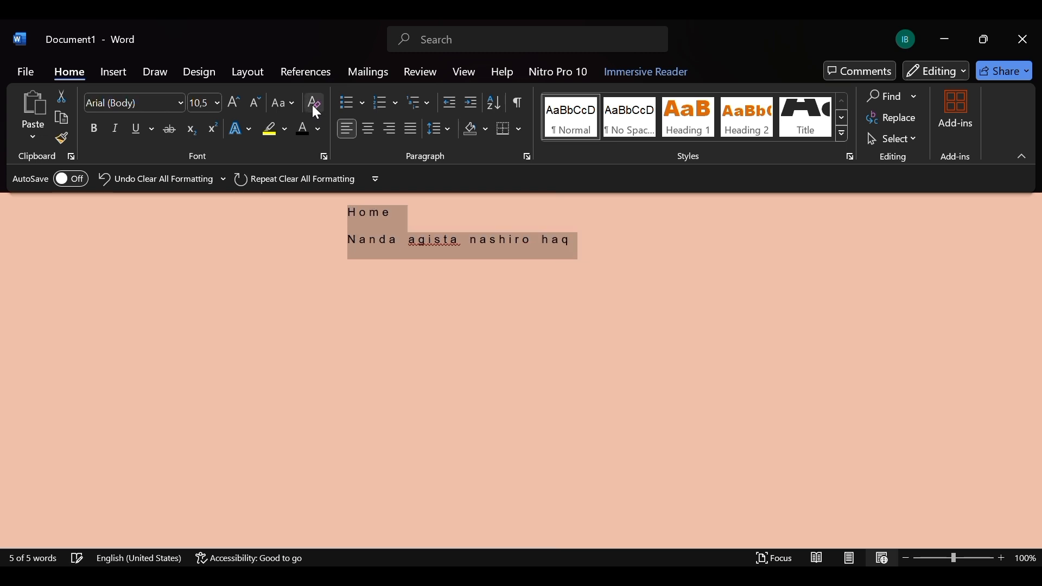
pyautogui.click(233, 99)
pyautogui.click(233, 101)
pyautogui.click(234, 101)
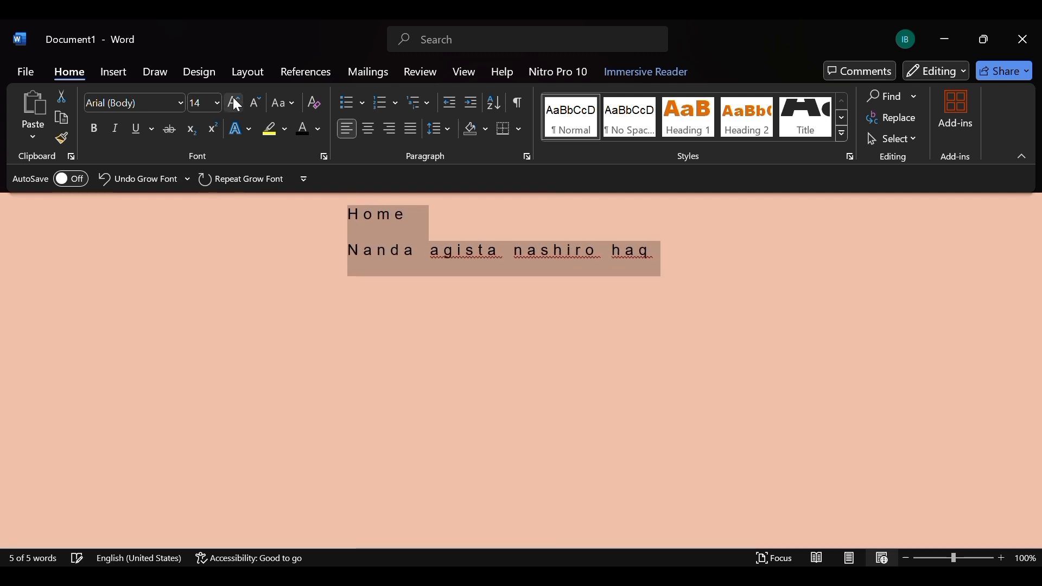
pyautogui.click(233, 101)
pyautogui.click(234, 99)
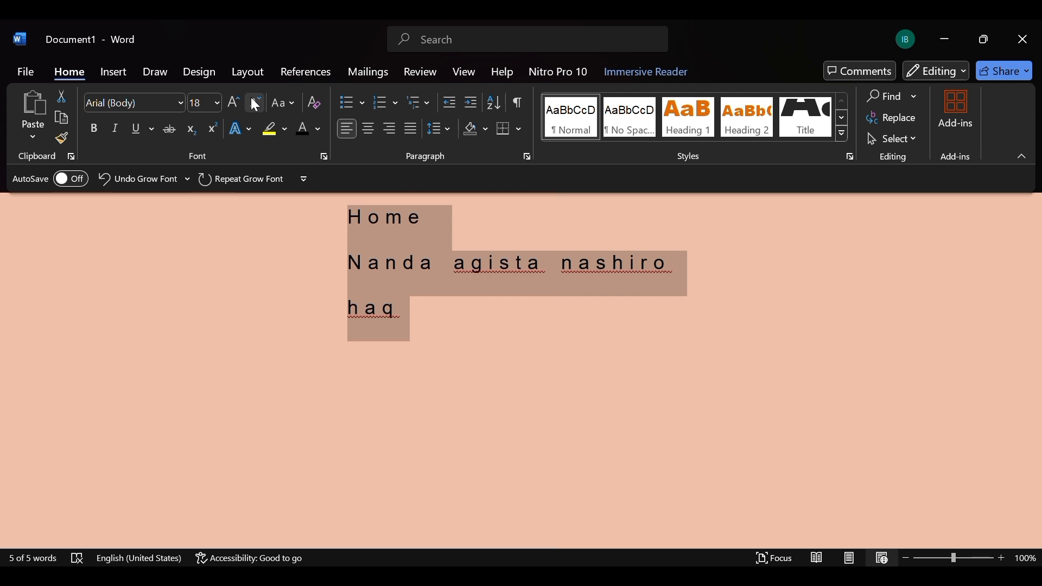
pyautogui.click(255, 103)
pyautogui.click(255, 103)
pyautogui.click(255, 103)
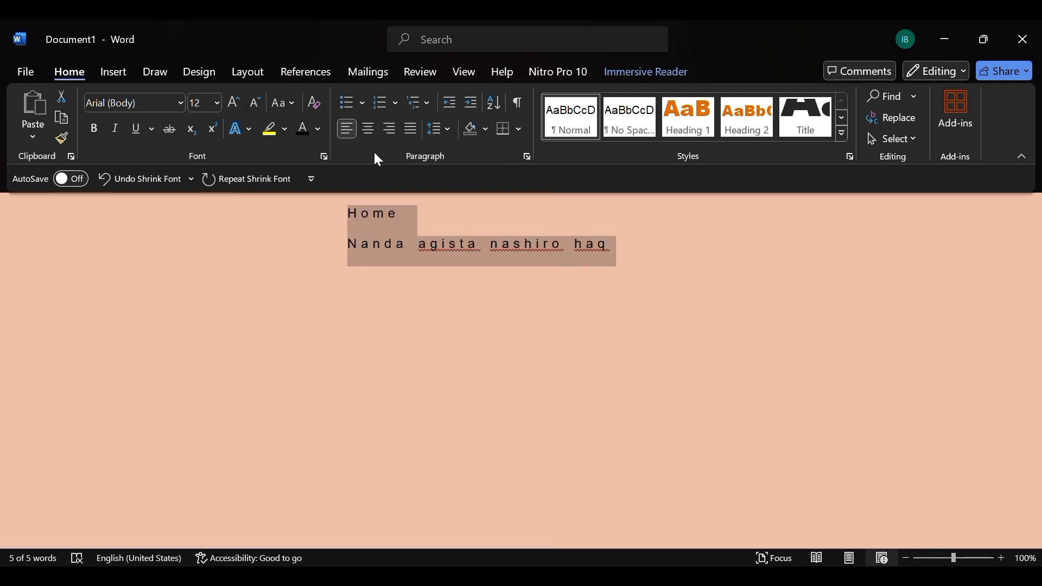
# Try default bullets on both text lines and remove them again.
pyautogui.click(364, 100)
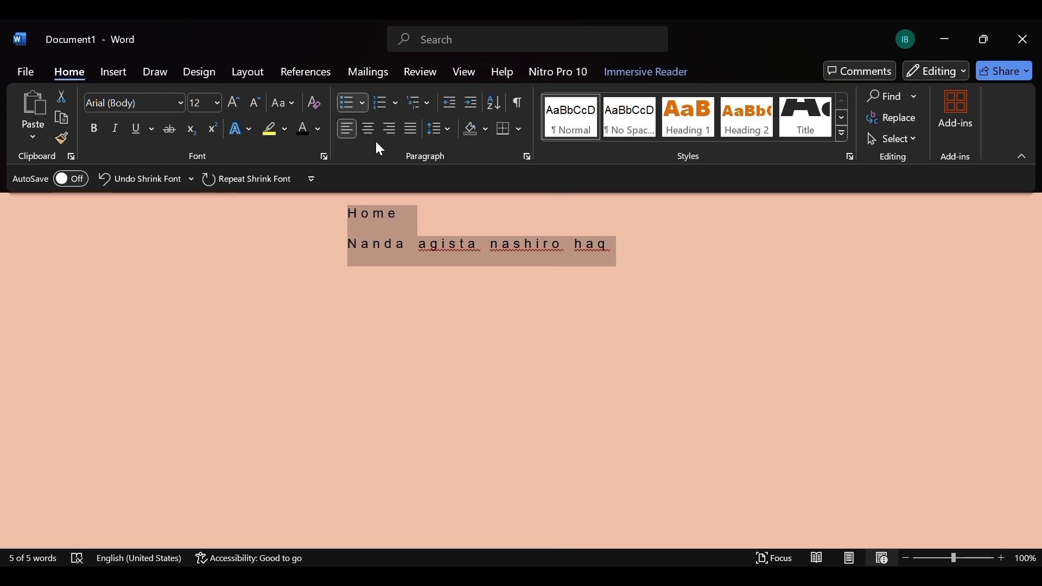
pyautogui.click(405, 158)
pyautogui.click(343, 101)
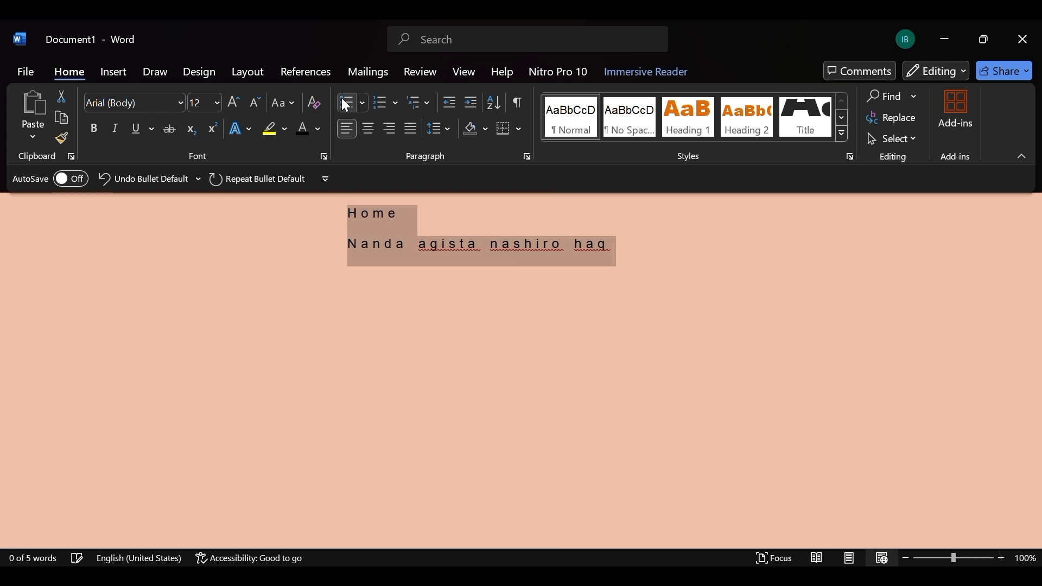
pyautogui.click(343, 102)
pyautogui.click(345, 103)
# Try default numbering on both text lines and remove it again.
pyautogui.click(382, 102)
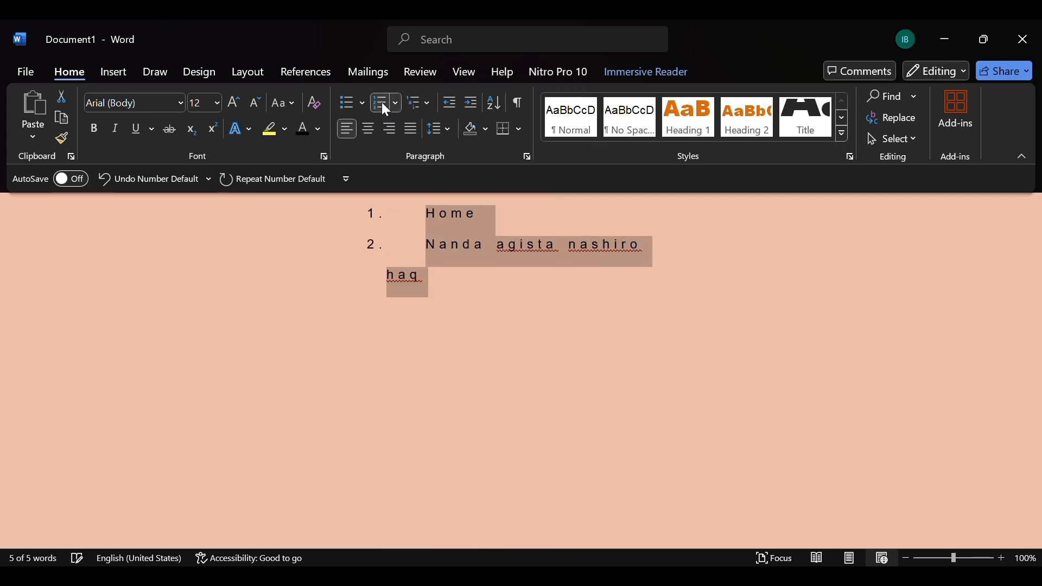
pyautogui.click(383, 102)
pyautogui.click(382, 103)
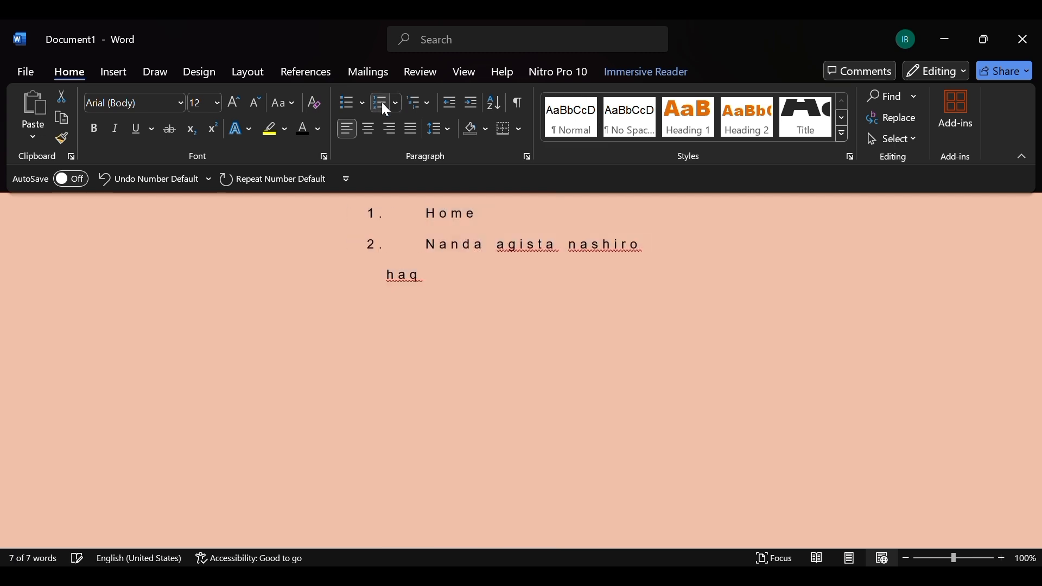
pyautogui.click(382, 102)
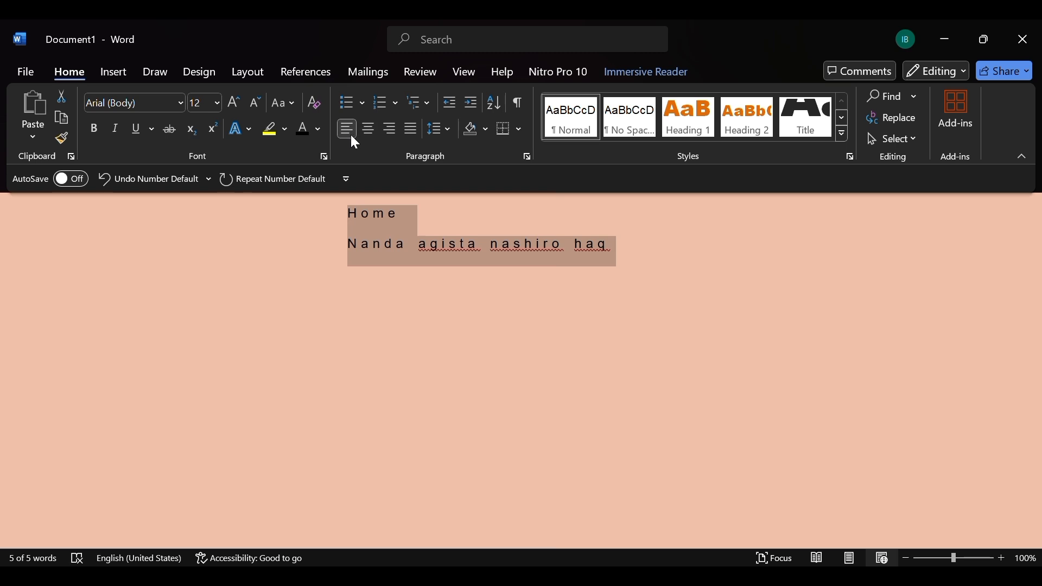
# Try justified, left, centred and right alignment on both lines, returning them to left alignment.
pyautogui.hotkey('ctrl', 'j')
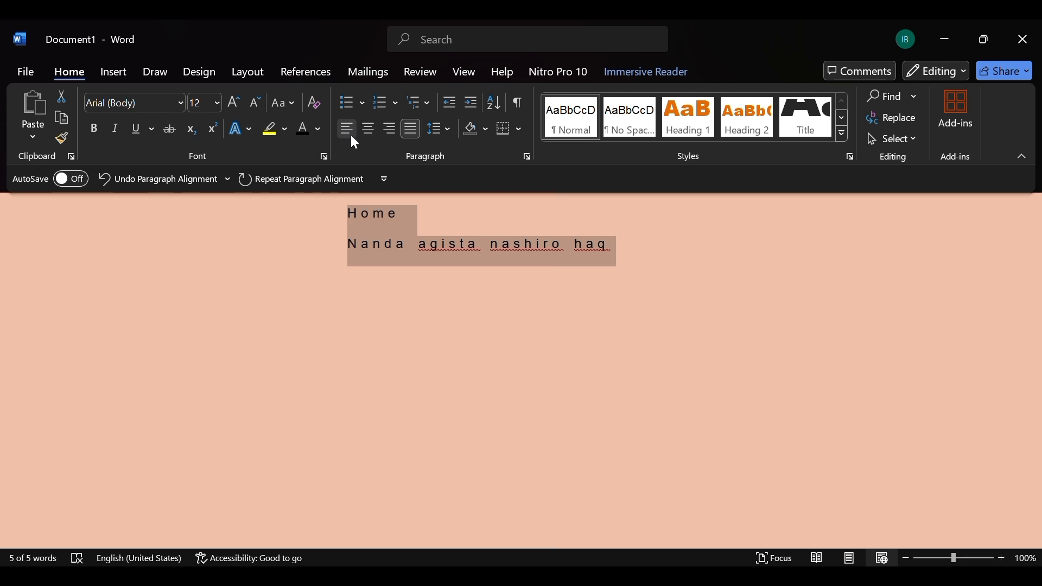
pyautogui.click(352, 135)
pyautogui.click(369, 130)
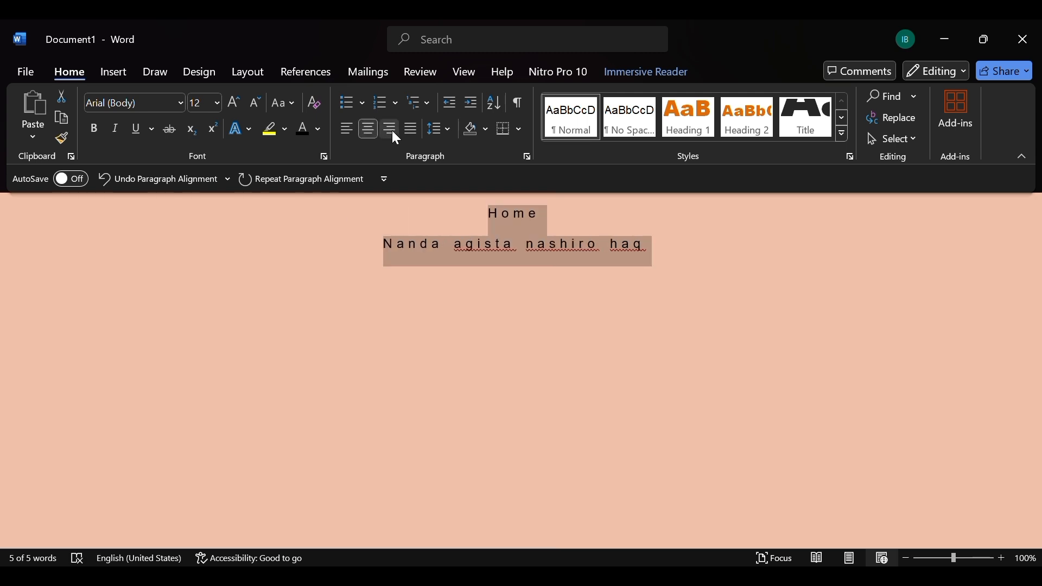
pyautogui.click(392, 130)
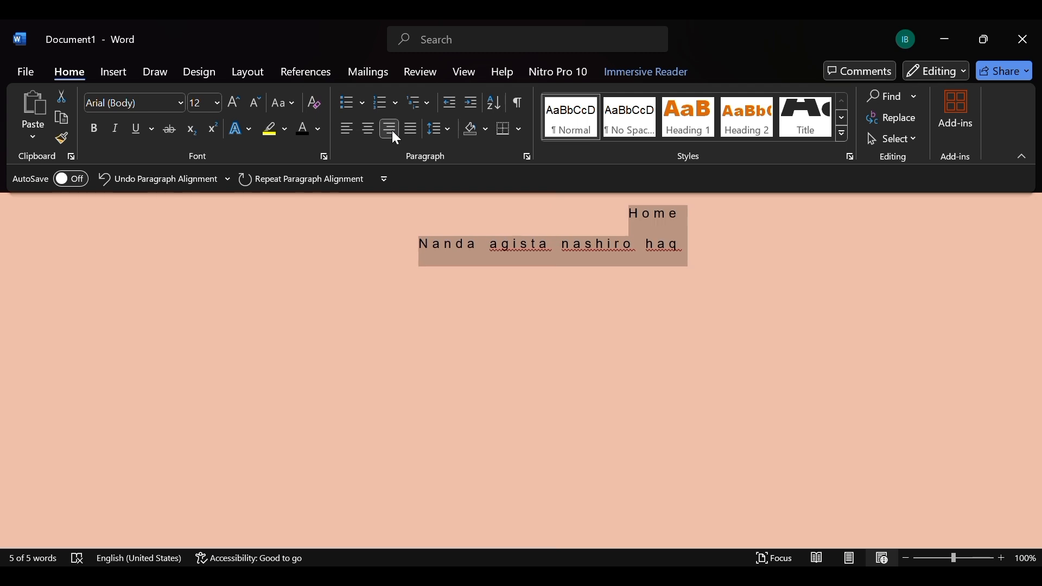
pyautogui.click(392, 130)
pyautogui.click(392, 130)
pyautogui.hotkey('ctrl', 'l')
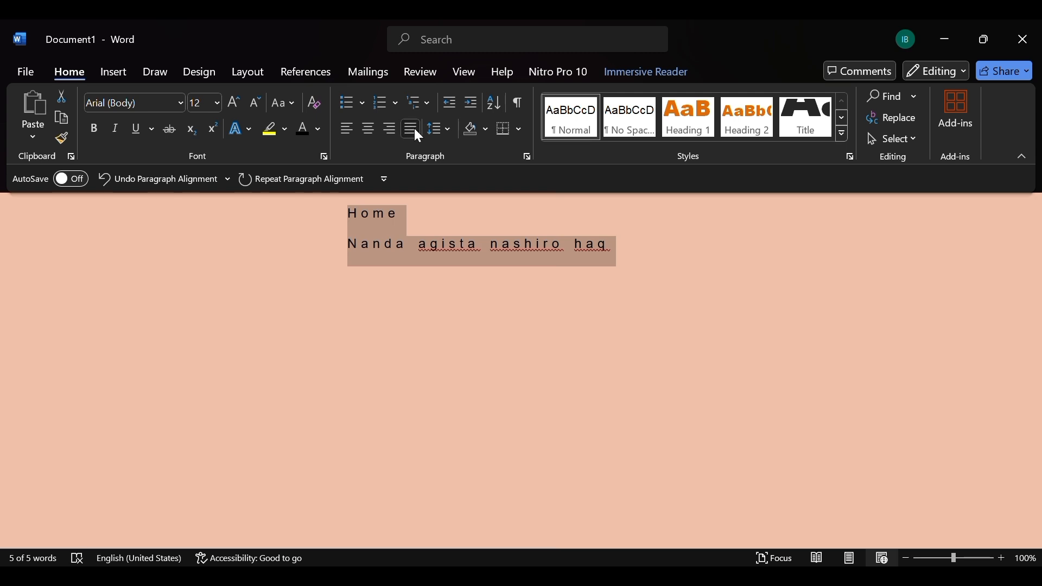
# Justify both text lines and apply a line spacing option to them.
pyautogui.click(414, 128)
pyautogui.click(450, 128)
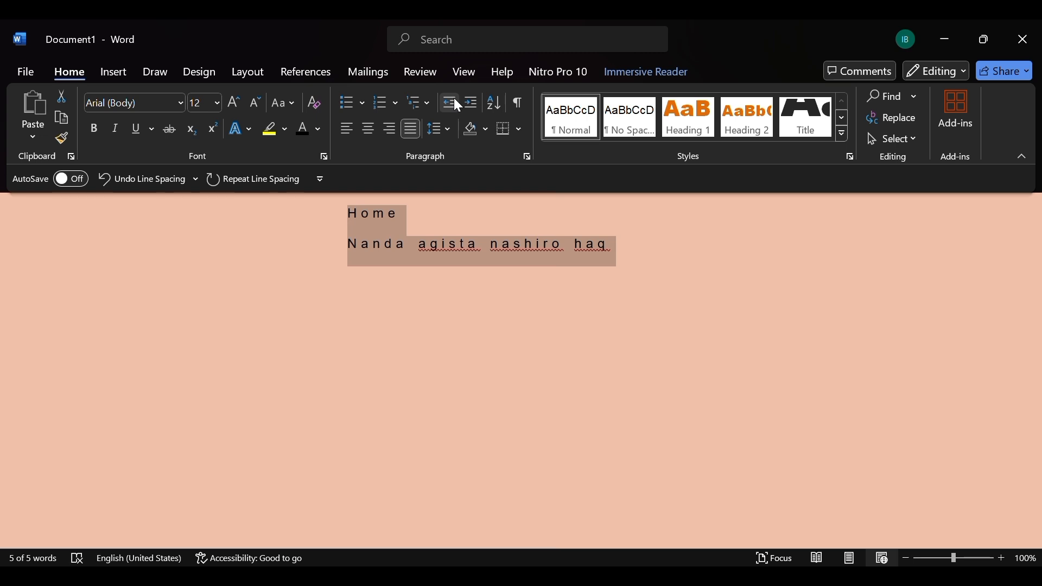
# Increase the indent of both lines by three levels and decrease it back to the margin.
pyautogui.click(458, 105)
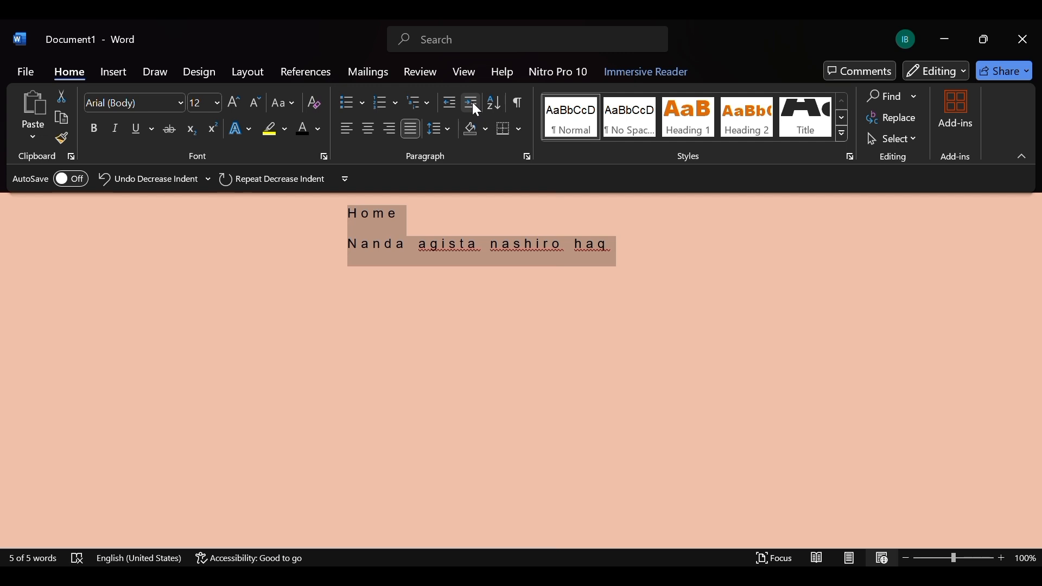
pyautogui.click(476, 109)
pyautogui.click(473, 103)
pyautogui.click(473, 104)
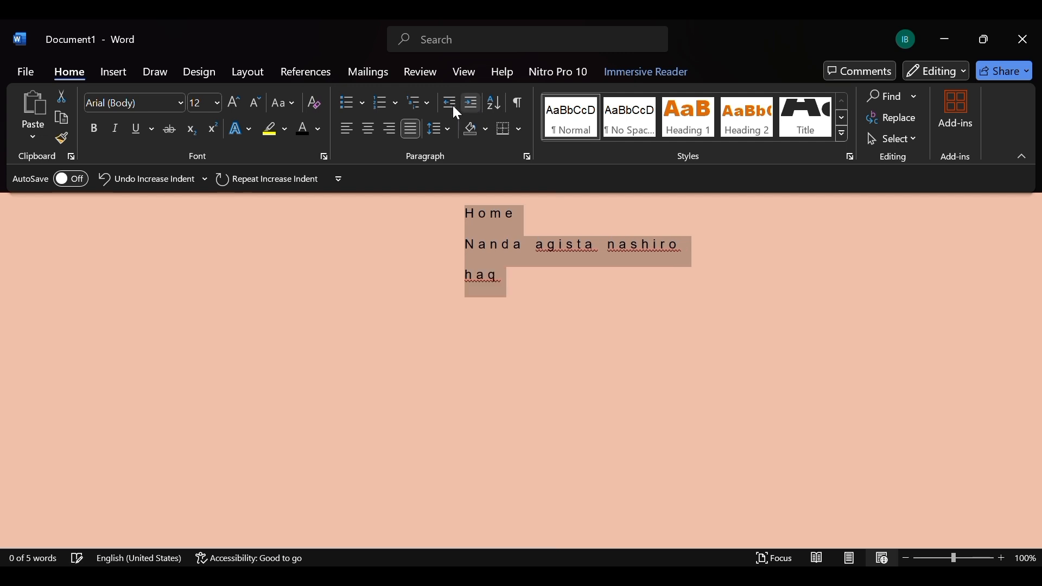
pyautogui.click(453, 102)
pyautogui.click(453, 102)
pyautogui.click(453, 102)
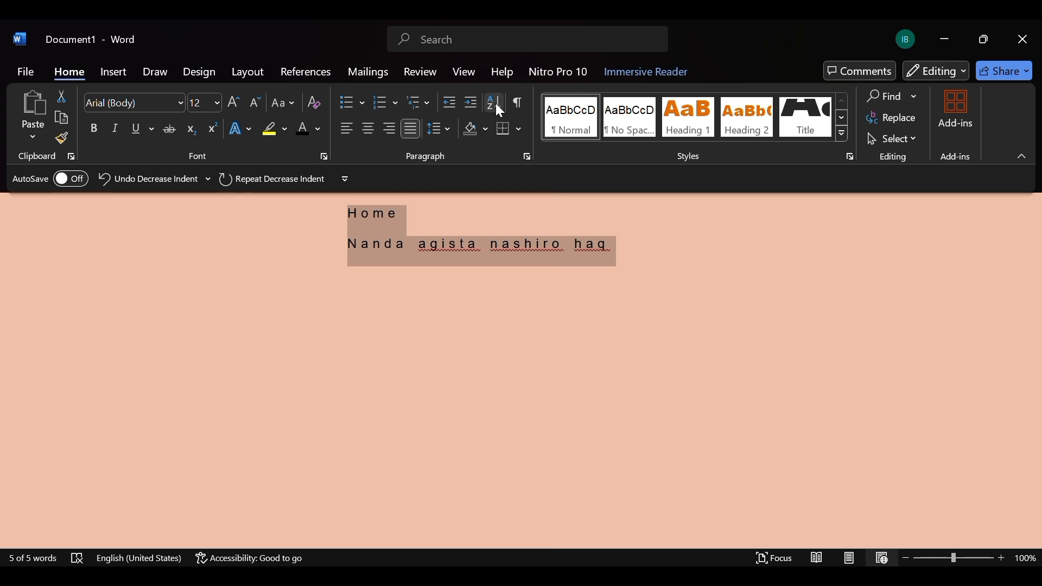
# Show and hide the paragraph marks, and look at the shading and border options for the text.
pyautogui.click(519, 102)
pyautogui.click(519, 104)
pyautogui.click(484, 129)
pyautogui.click(520, 130)
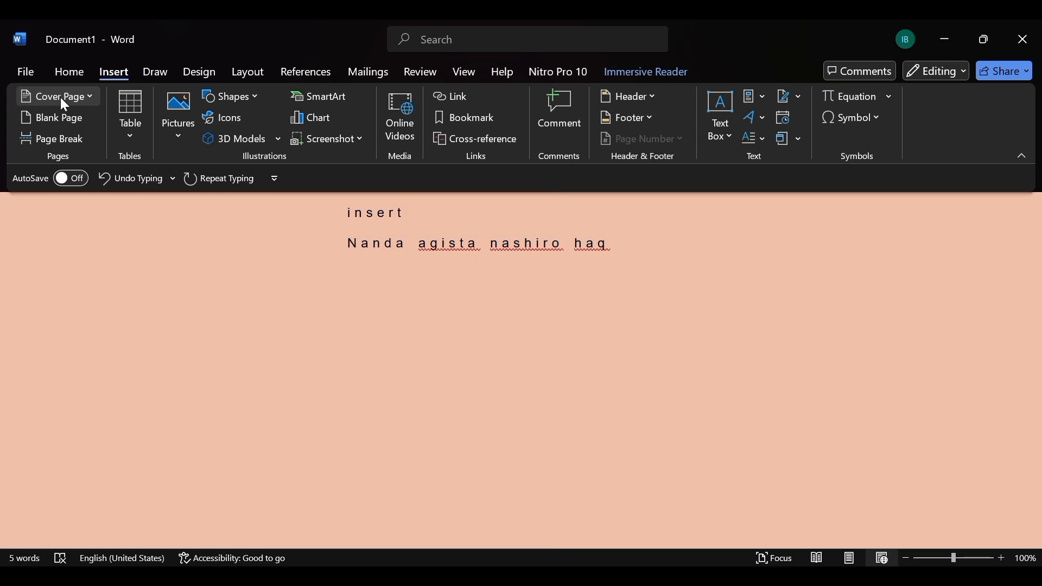
pyautogui.click(84, 124)
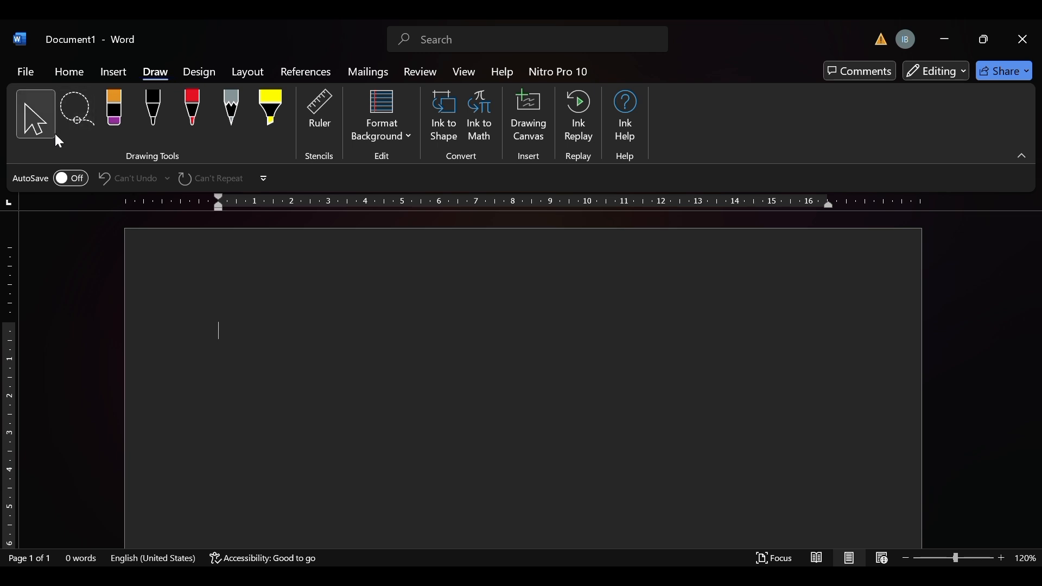
# Activate the lasso selection and the black pen, ending with the red pen as the active drawing tool.
pyautogui.click(86, 119)
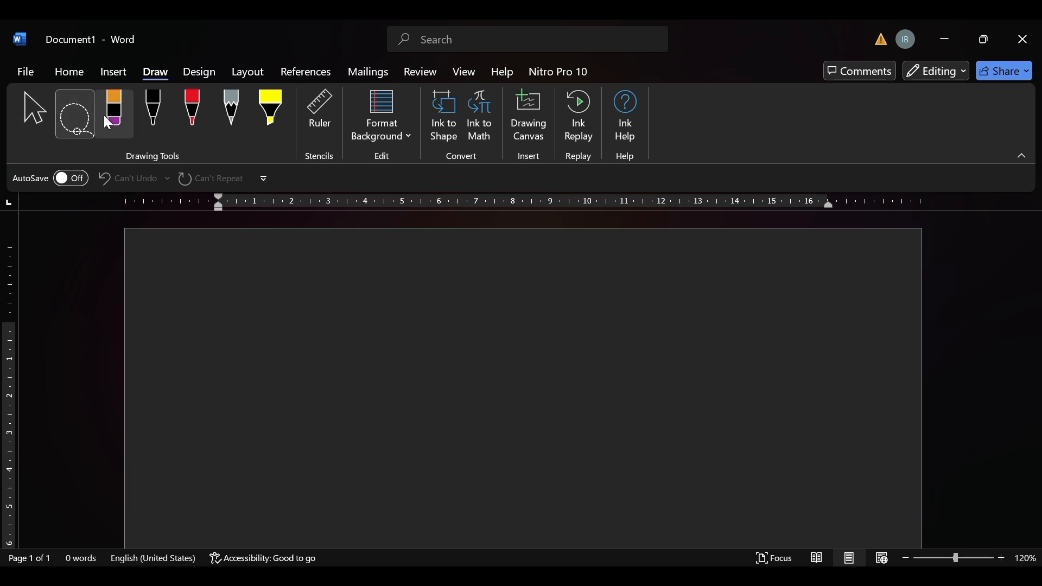
pyautogui.click(157, 114)
pyautogui.click(192, 113)
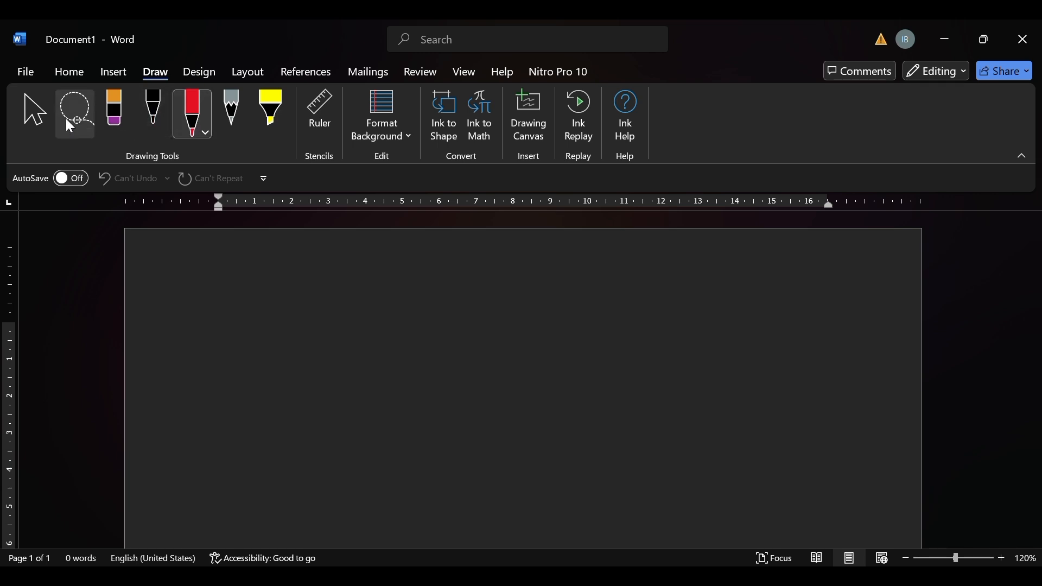
# Draw an open five-sided outline with the black pen, and lasso it to move it toward the middle of the page.
pyautogui.click(153, 108)
pyautogui.moveTo(324, 340)
pyautogui.mouseDown()
pyautogui.moveTo(209, 410)
pyautogui.moveTo(236, 321)
pyautogui.mouseUp()
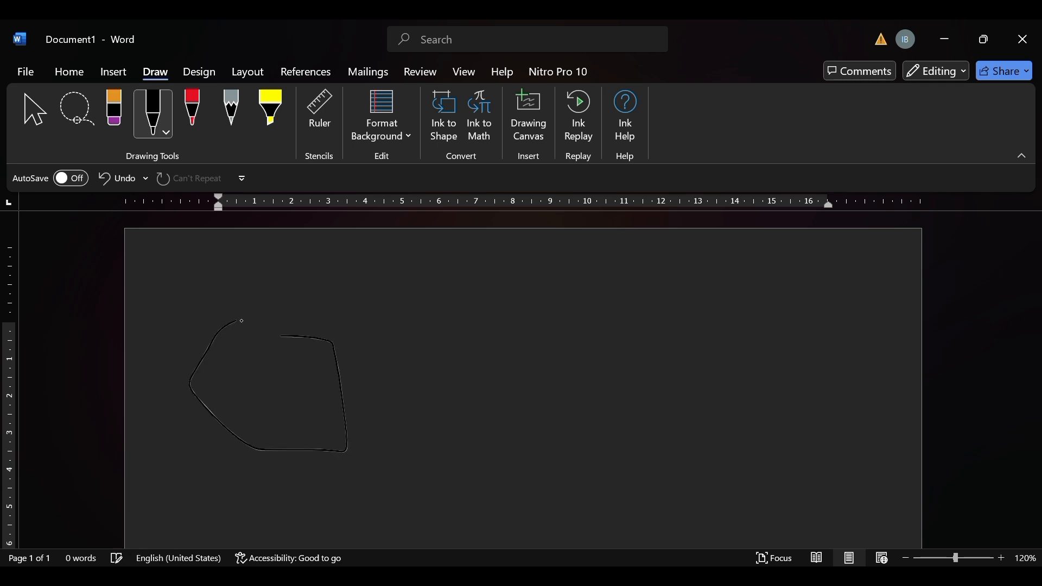
pyautogui.click(76, 125)
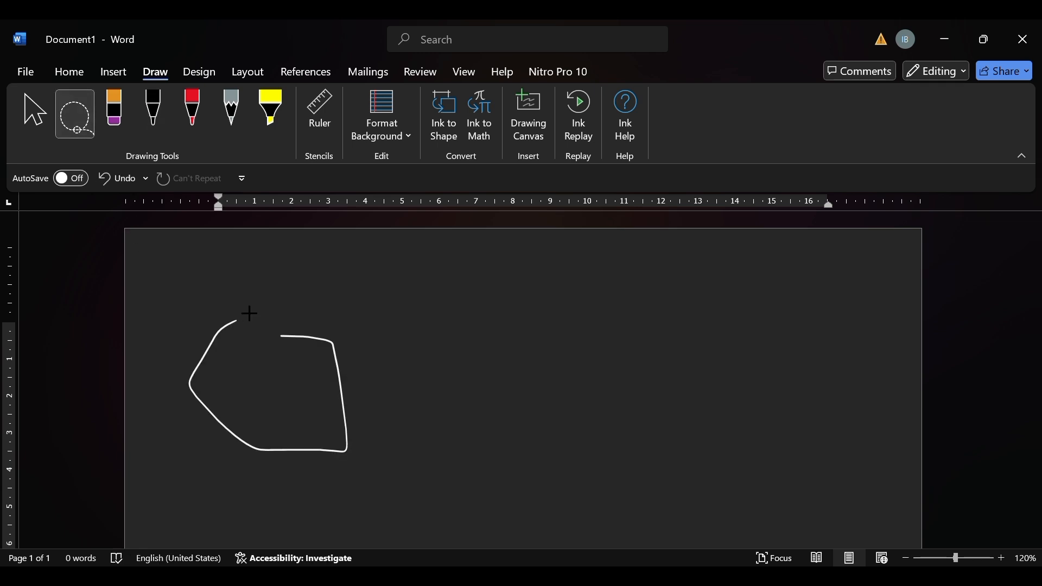
pyautogui.moveTo(239, 300)
pyautogui.mouseDown()
pyautogui.moveTo(437, 456)
pyautogui.moveTo(272, 491)
pyautogui.moveTo(179, 342)
pyautogui.moveTo(243, 291)
pyautogui.moveTo(239, 300)
pyautogui.mouseUp()
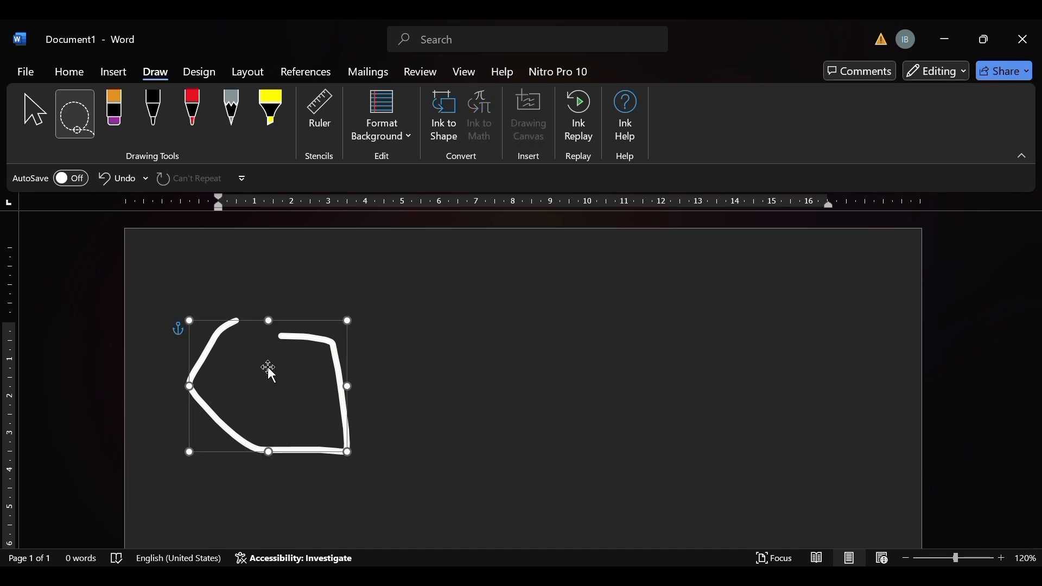
pyautogui.moveTo(267, 373)
pyautogui.mouseDown()
pyautogui.moveTo(380, 328)
pyautogui.moveTo(481, 325)
pyautogui.mouseUp()
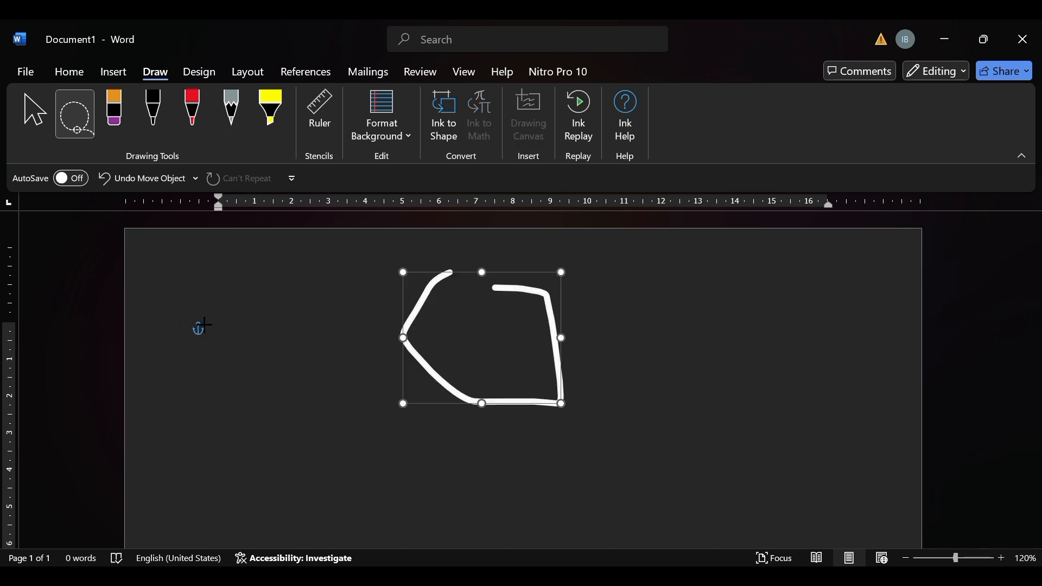
# Try selecting the black pen, red pen, highlighter and pencil in turn, and erase the five-sided outline.
pyautogui.moveTo(256, 331)
pyautogui.mouseDown()
pyautogui.moveTo(234, 121)
pyautogui.moveTo(184, 130)
pyautogui.mouseUp()
pyautogui.click(168, 122)
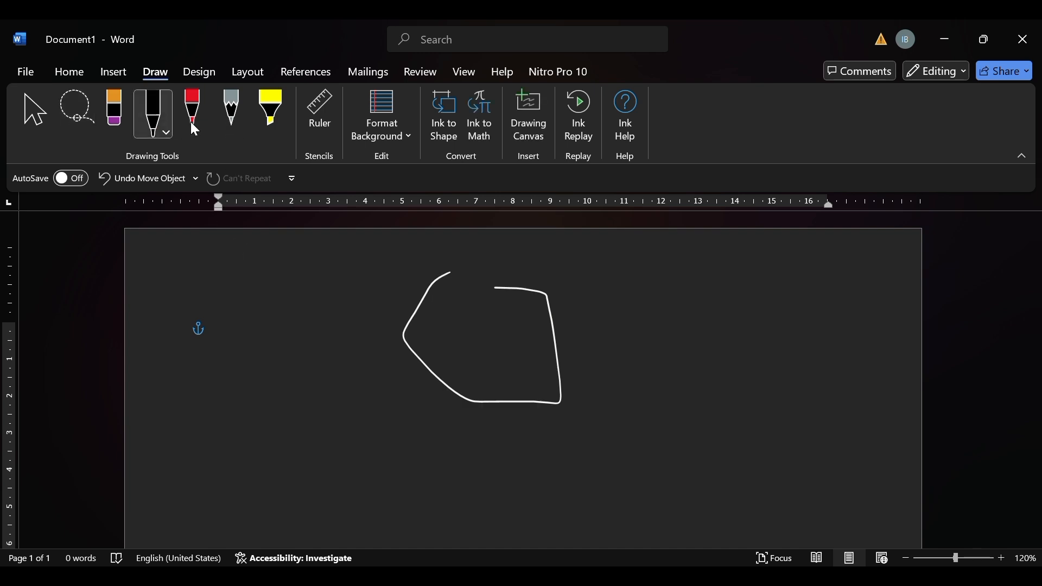
pyautogui.click(204, 117)
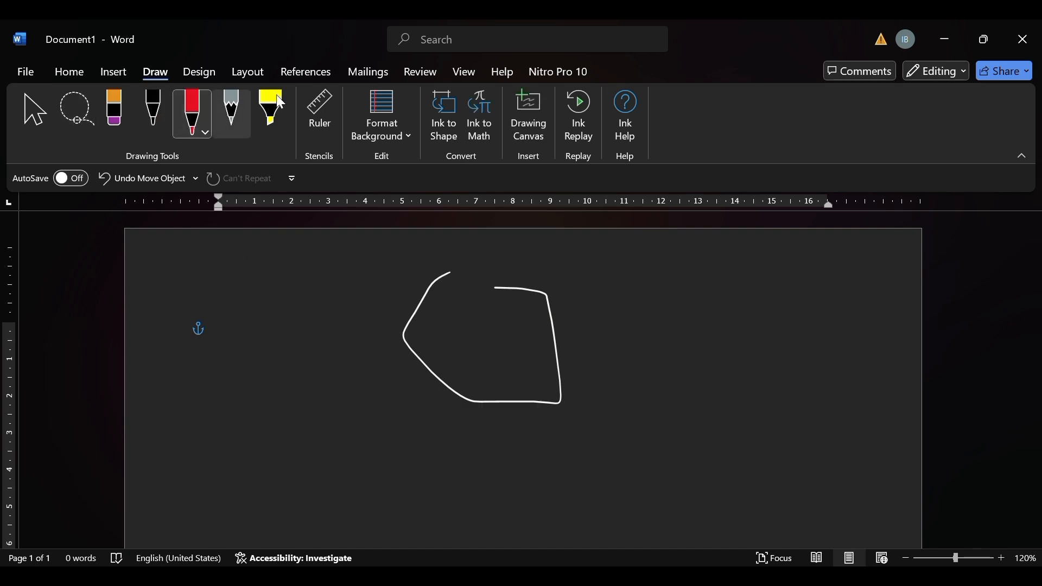
pyautogui.click(274, 103)
pyautogui.click(230, 109)
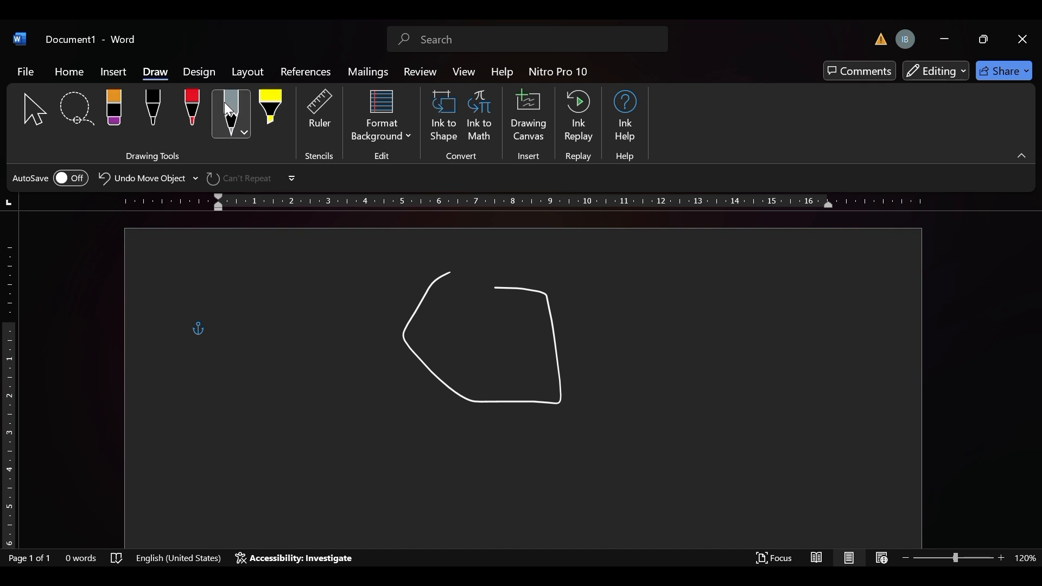
pyautogui.click(123, 123)
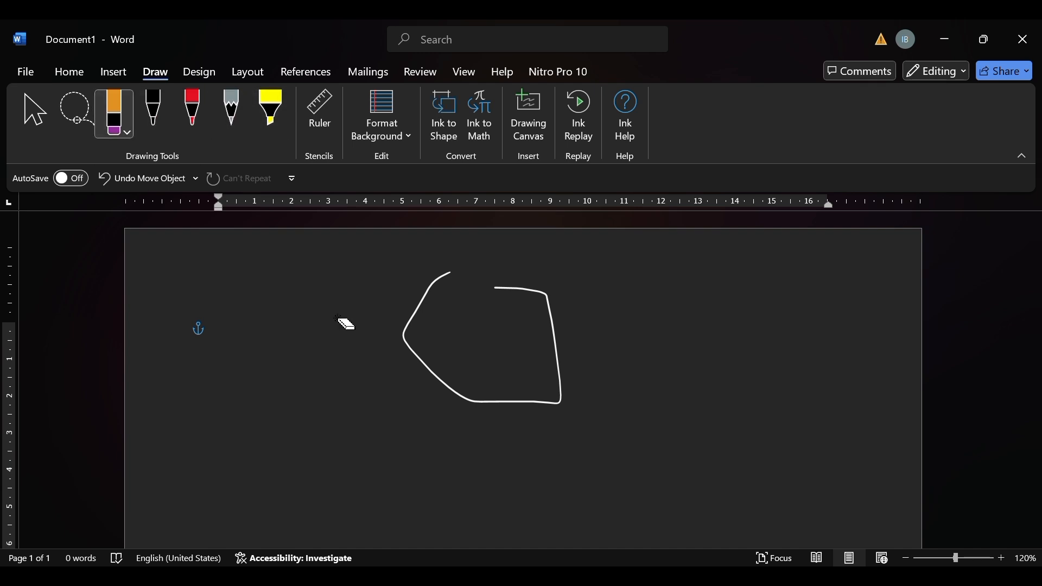
pyautogui.moveTo(337, 317); pyautogui.dragTo(462, 325)
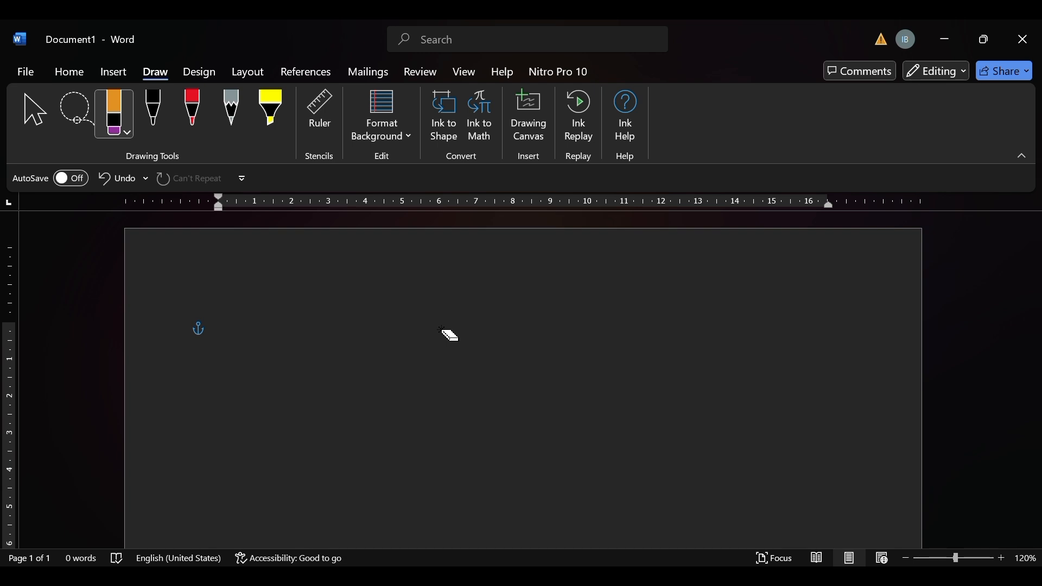
# Show the drawing ruler at 45° and shift it toward the middle of the page.
pyautogui.click(161, 136)
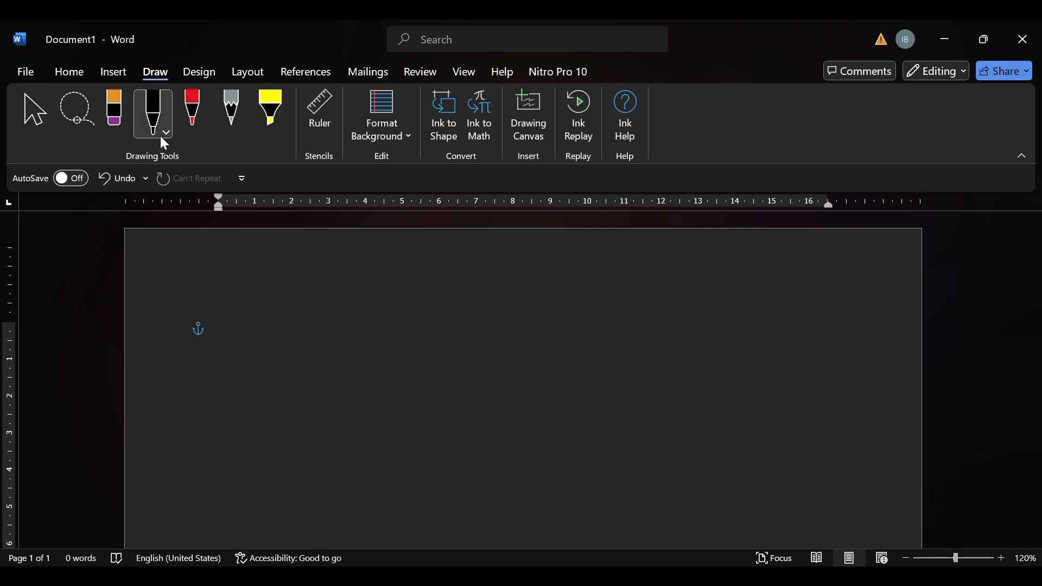
pyautogui.click(314, 117)
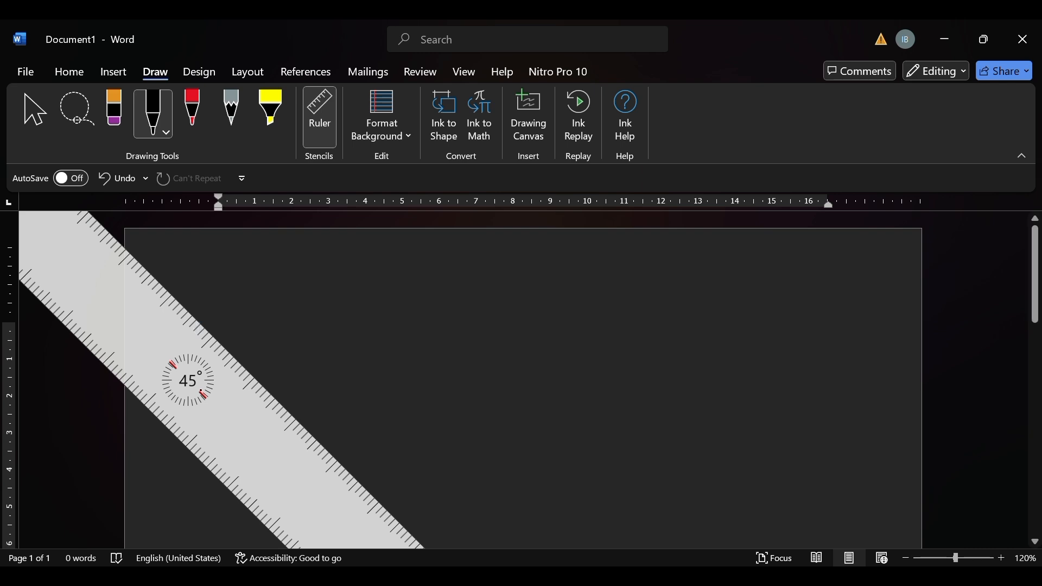
pyautogui.moveTo(200, 382); pyautogui.dragTo(304, 377)
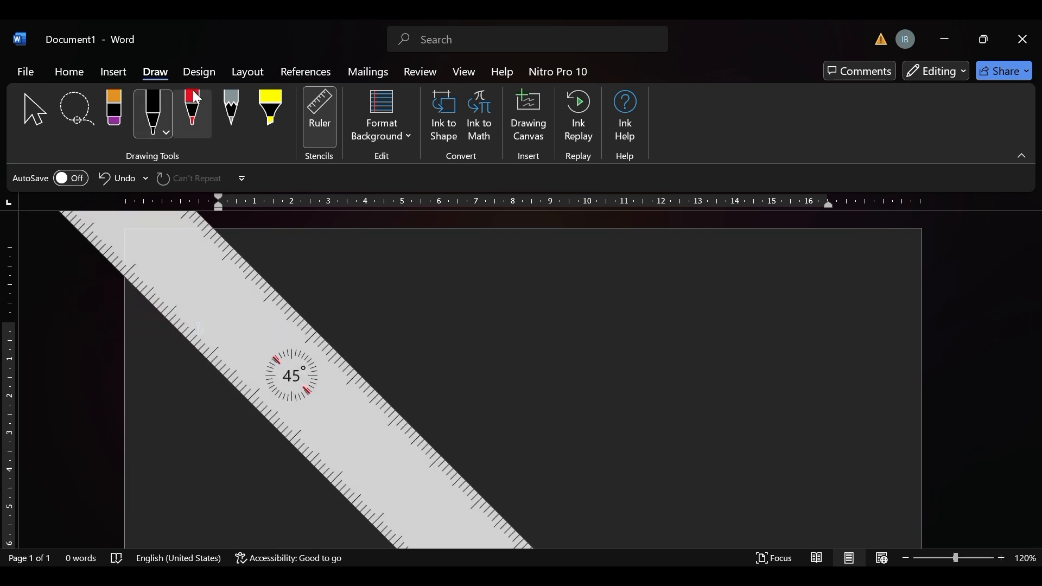
# Draw a red line along the ruler's upper edge and freehand red strokes across the ruler, and hide the ruler.
pyautogui.click(192, 111)
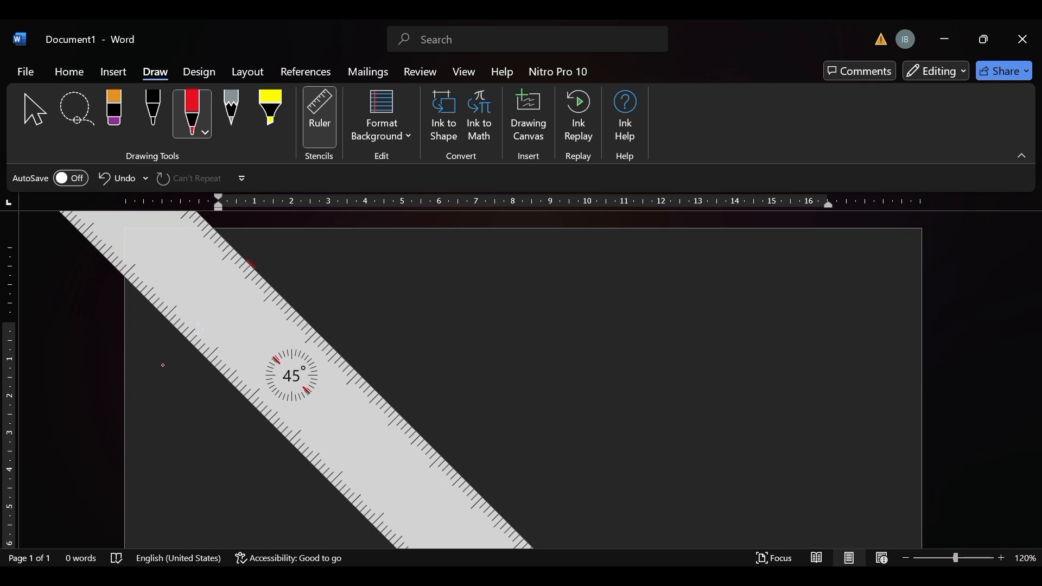
pyautogui.moveTo(163, 366); pyautogui.dragTo(391, 372)
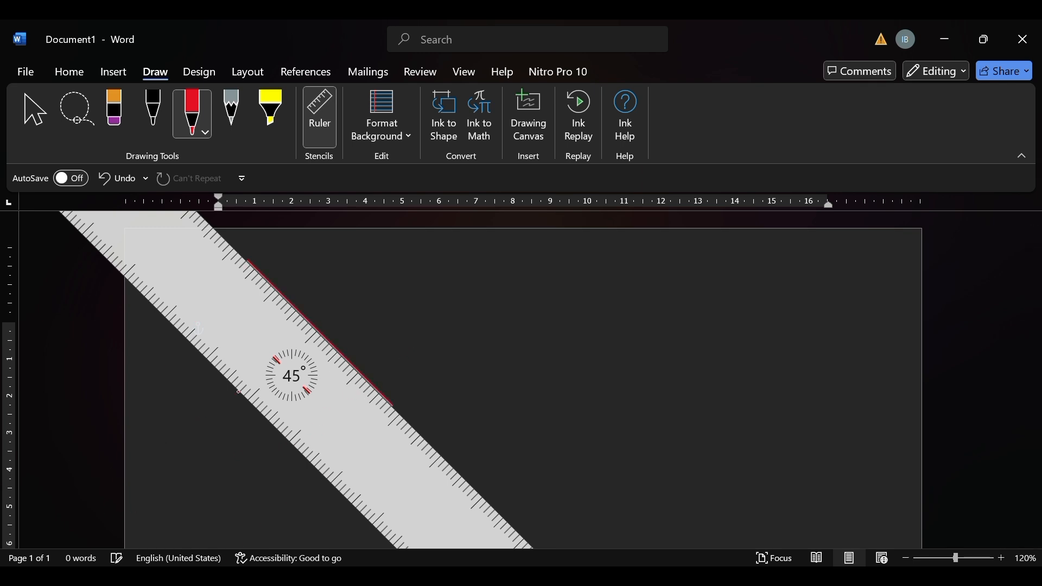
pyautogui.moveTo(339, 296); pyautogui.dragTo(306, 318)
pyautogui.moveTo(256, 377)
pyautogui.mouseDown()
pyautogui.moveTo(207, 435)
pyautogui.moveTo(510, 312)
pyautogui.mouseUp()
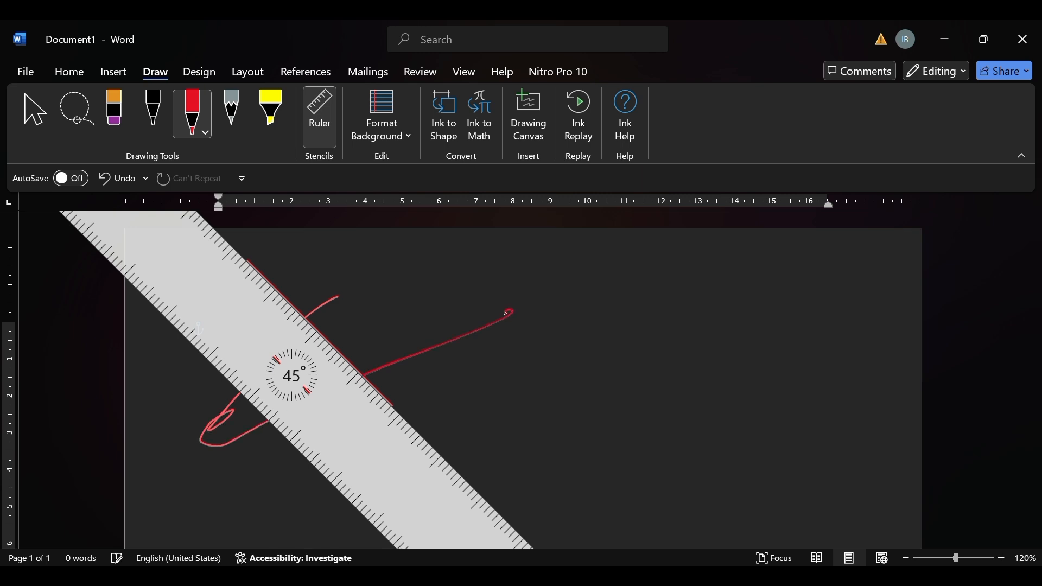
pyautogui.click(311, 101)
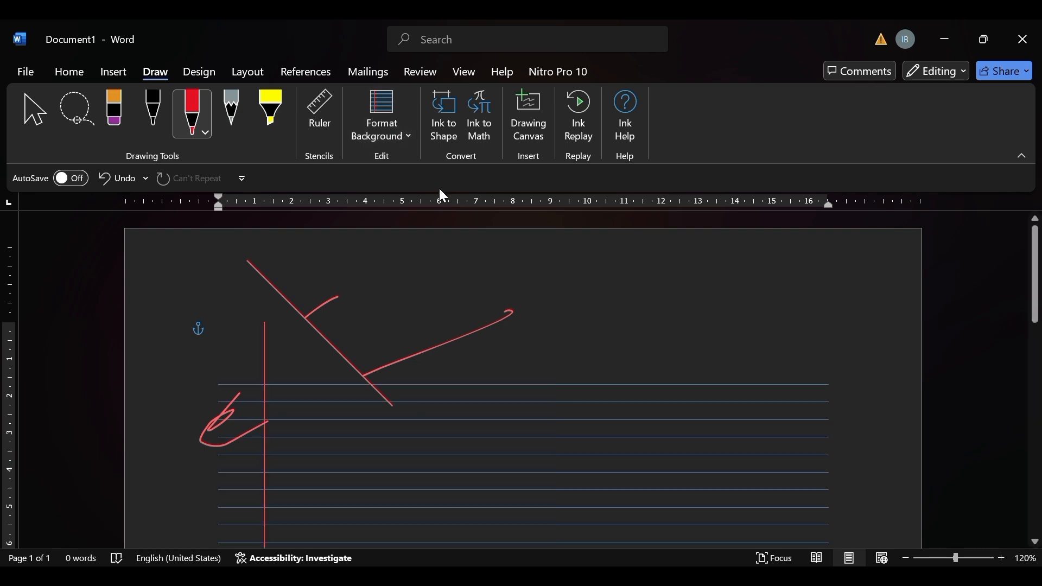
# Try the grid background on the page and remove the background pattern.
pyautogui.click(400, 253)
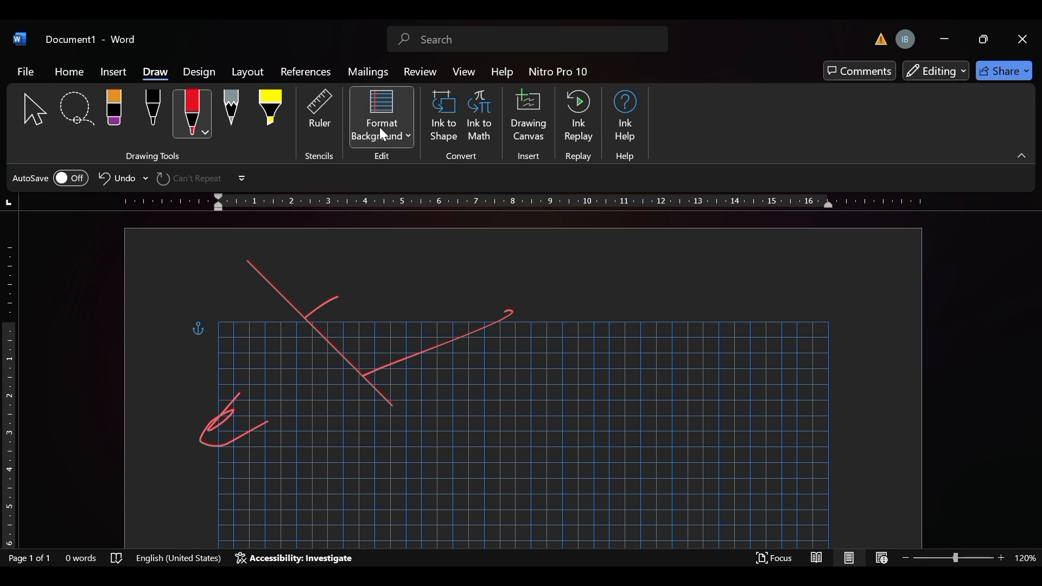
pyautogui.click(401, 215)
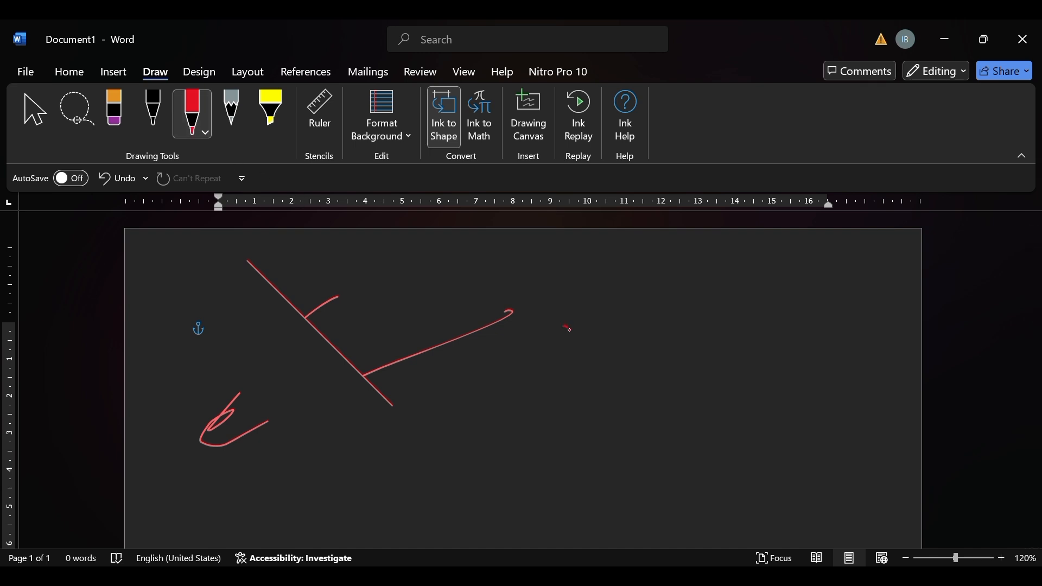
# Draw a small red circle beside the long red stroke with Ink to Shape conversion on, and turn the conversion off.
pyautogui.moveTo(570, 329)
pyautogui.mouseDown()
pyautogui.moveTo(573, 378)
pyautogui.moveTo(547, 351)
pyautogui.moveTo(566, 333)
pyautogui.mouseUp()
pyautogui.click(458, 127)
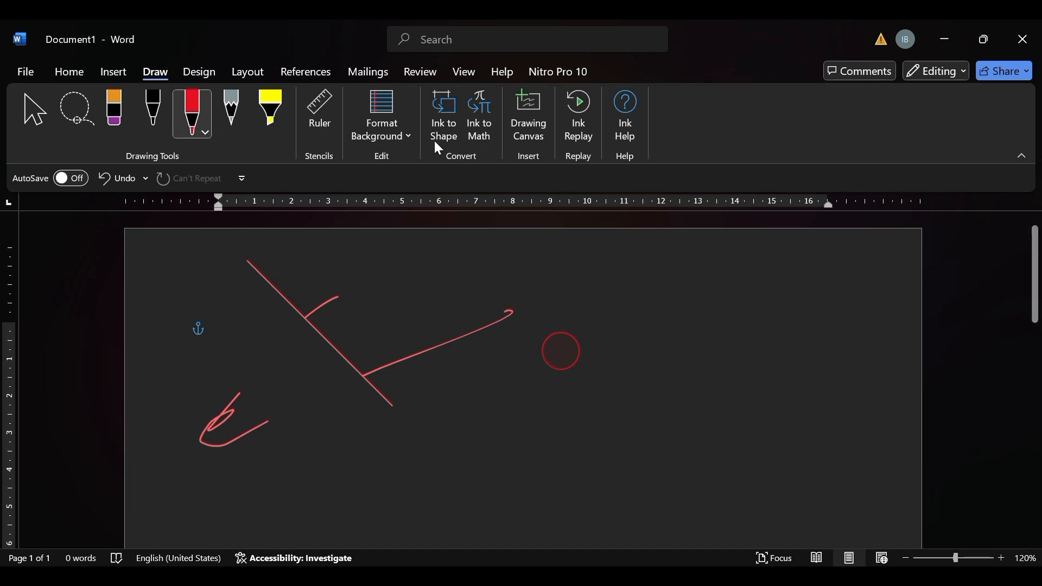
# Look at the review commands and the Ink to Math editor, and close the editor without entering an equation.
pyautogui.click(421, 73)
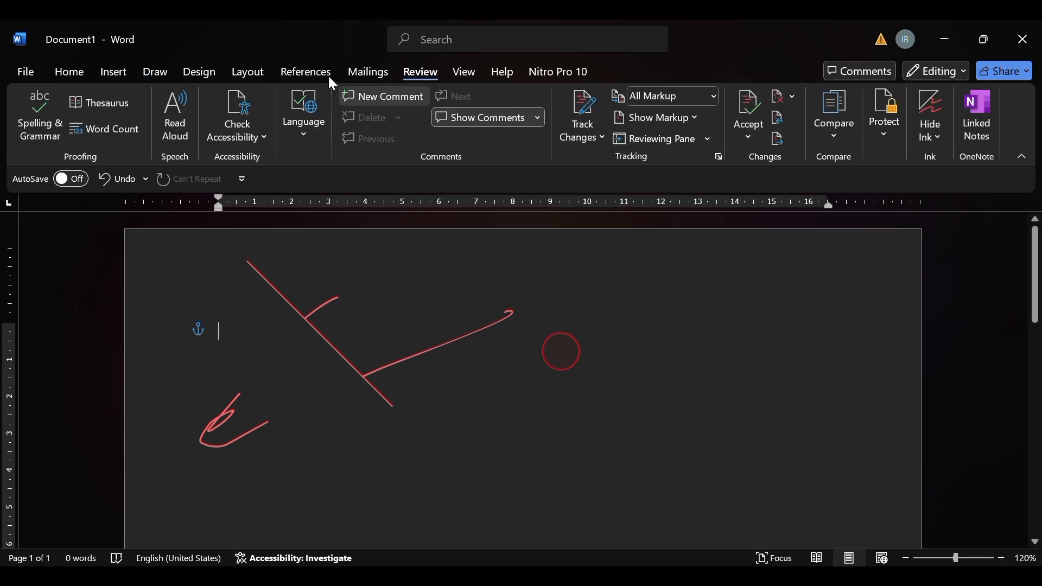
pyautogui.click(158, 73)
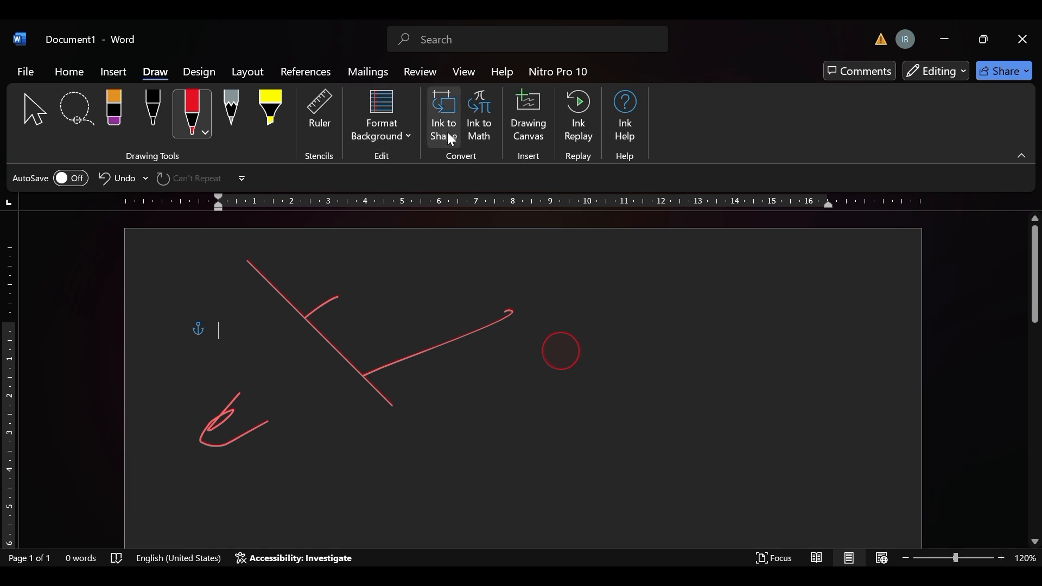
pyautogui.click(475, 126)
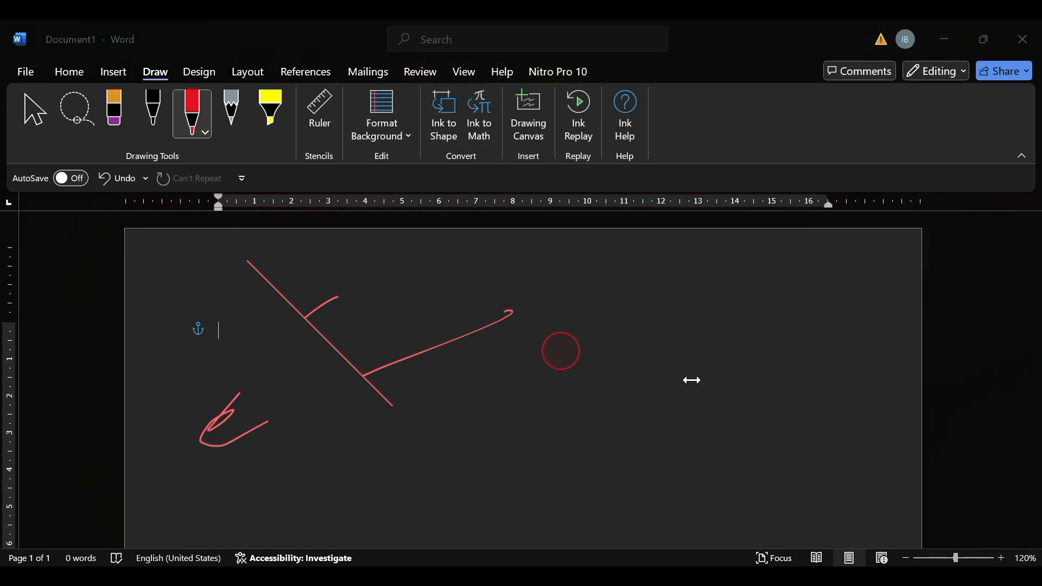
pyautogui.click(670, 194)
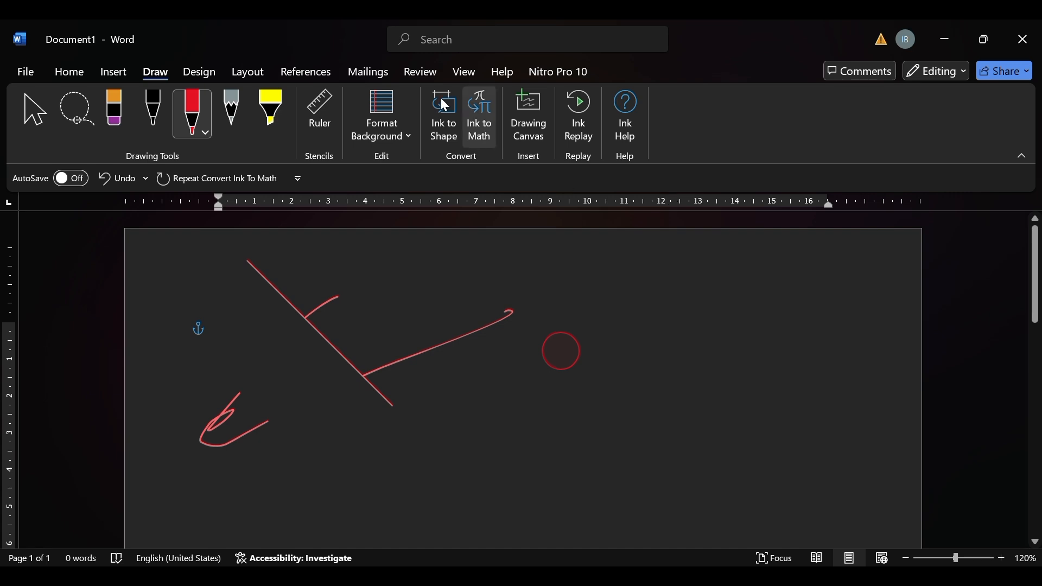
# Insert a drawing canvas and draw a curved yellow highlighter stroke across its upper edge.
pyautogui.click(536, 117)
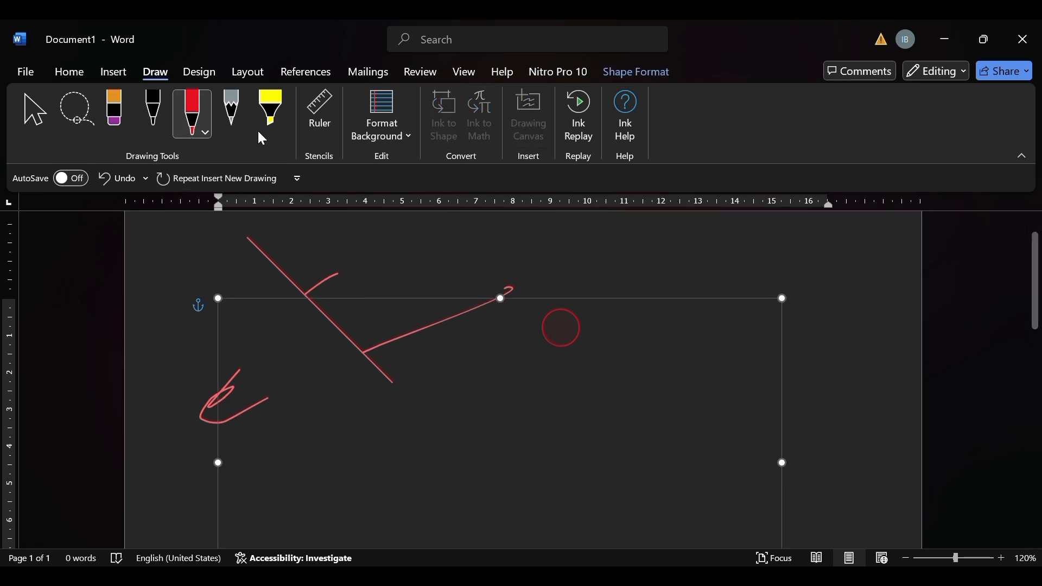
pyautogui.click(277, 125)
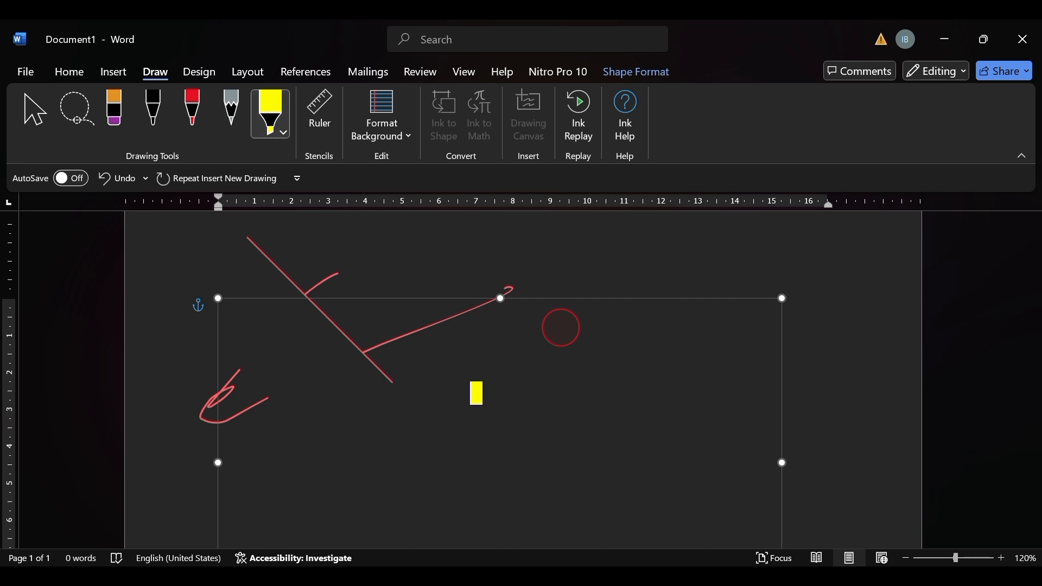
pyautogui.moveTo(466, 377); pyautogui.dragTo(385, 254)
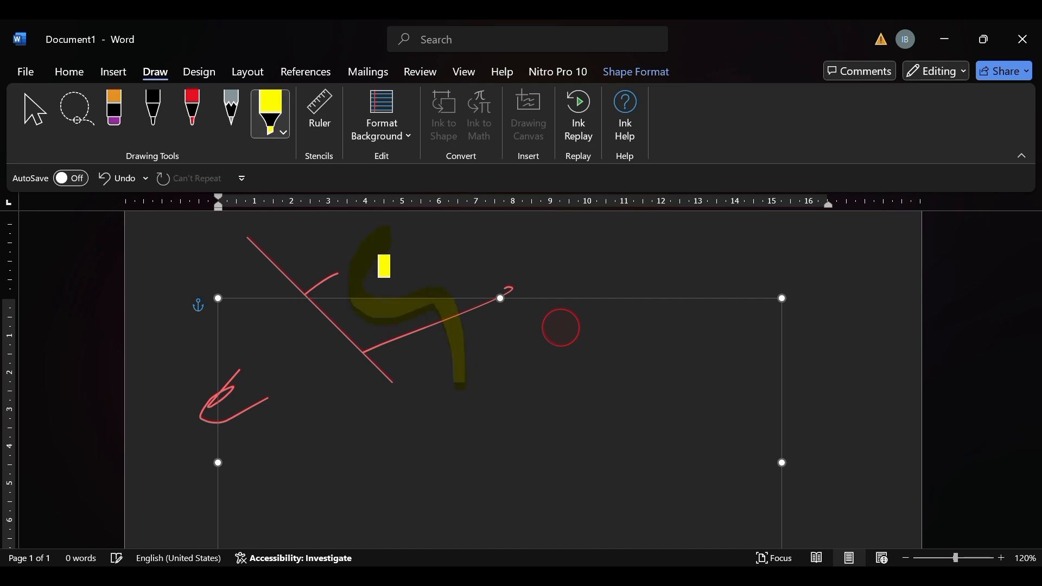
pyautogui.scroll(-2, 282, 173)
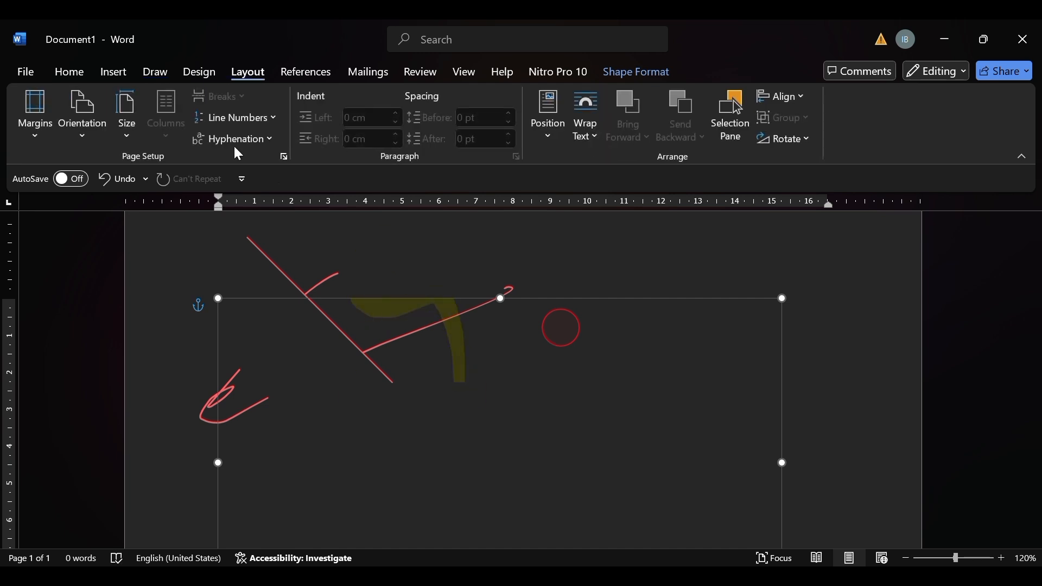
# Draw a short vertical red stroke inside the canvas and place a red dot above the canvas.
pyautogui.click(157, 72)
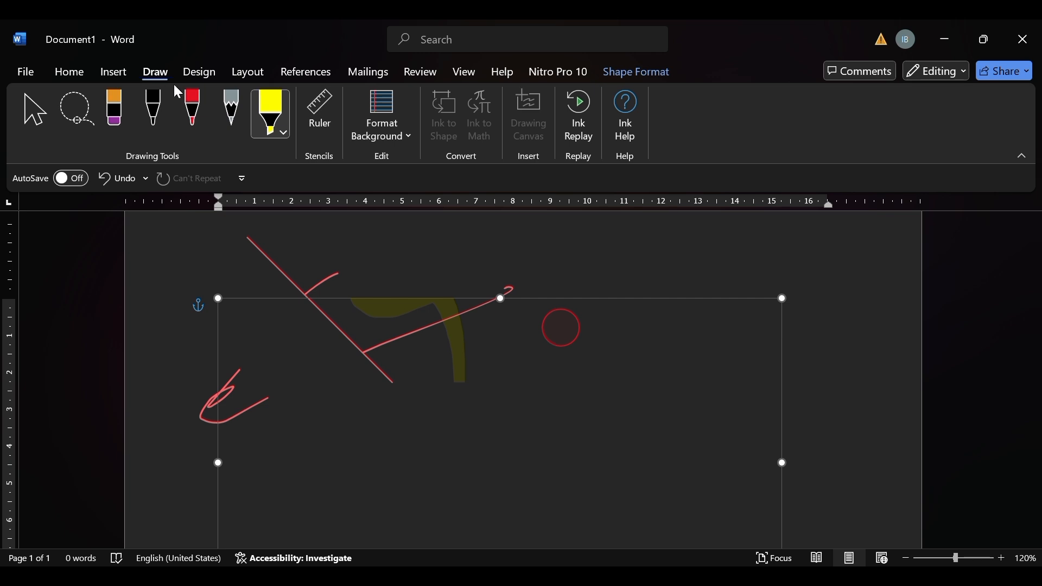
pyautogui.click(196, 102)
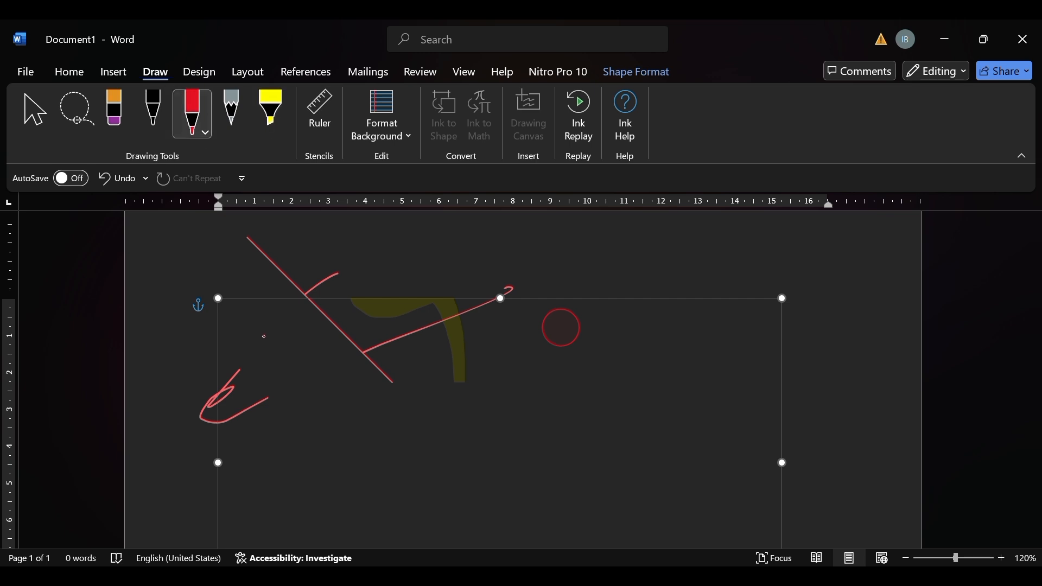
pyautogui.moveTo(263, 335); pyautogui.dragTo(258, 299)
pyautogui.click(367, 236)
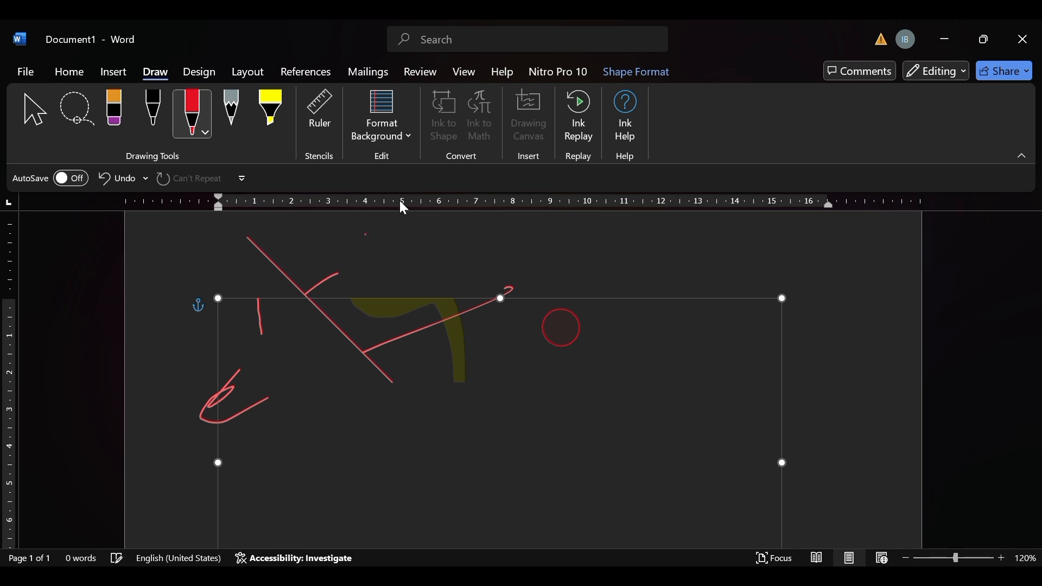
# Replay the ink strokes and open the ink help.
pyautogui.click(565, 114)
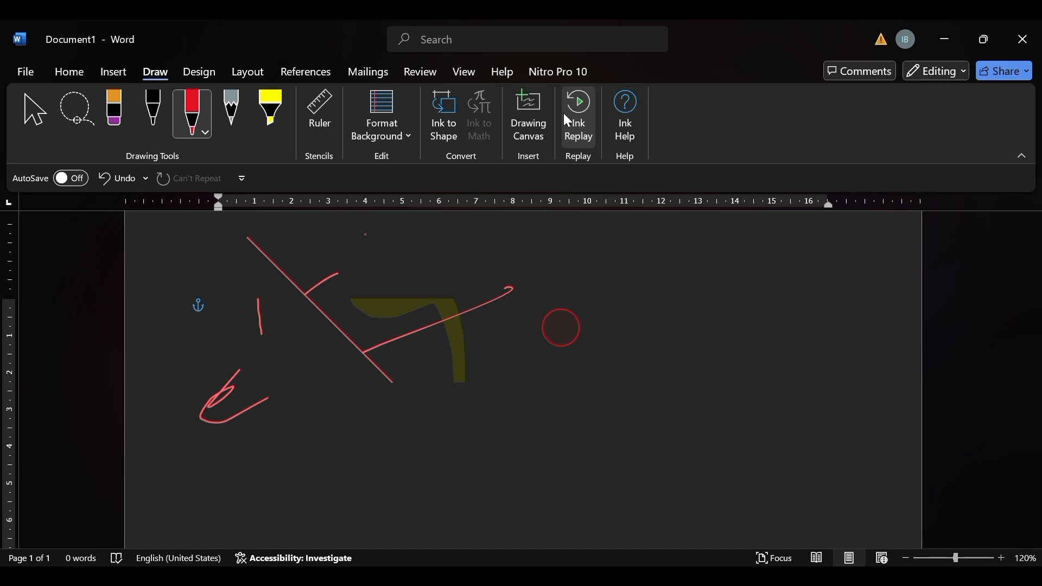
pyautogui.click(625, 99)
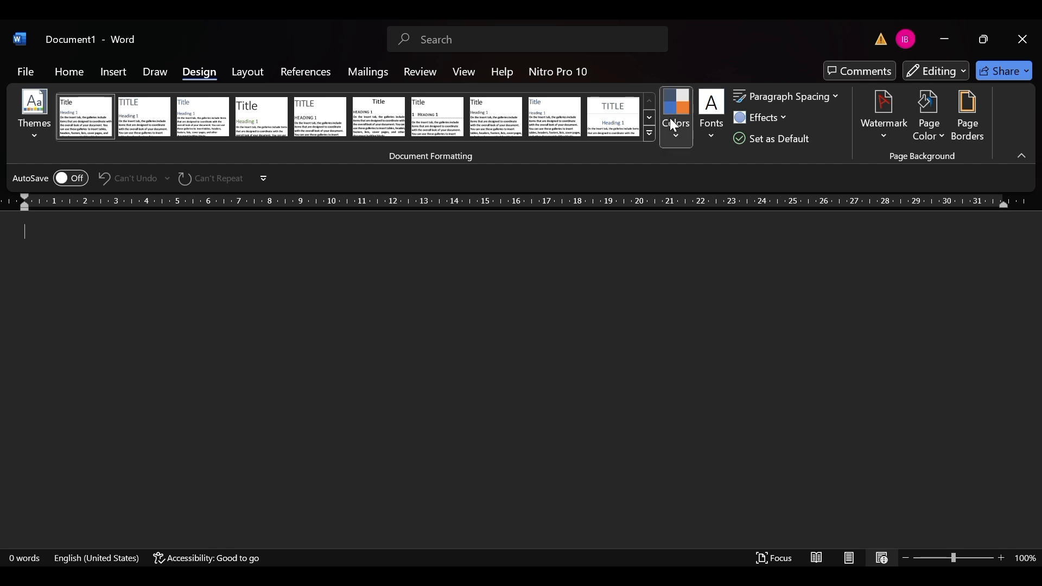
# Apply the grayscale theme colors, switch to a multicolored palette, and choose a theme font set with heavy headings.
pyautogui.click(693, 216)
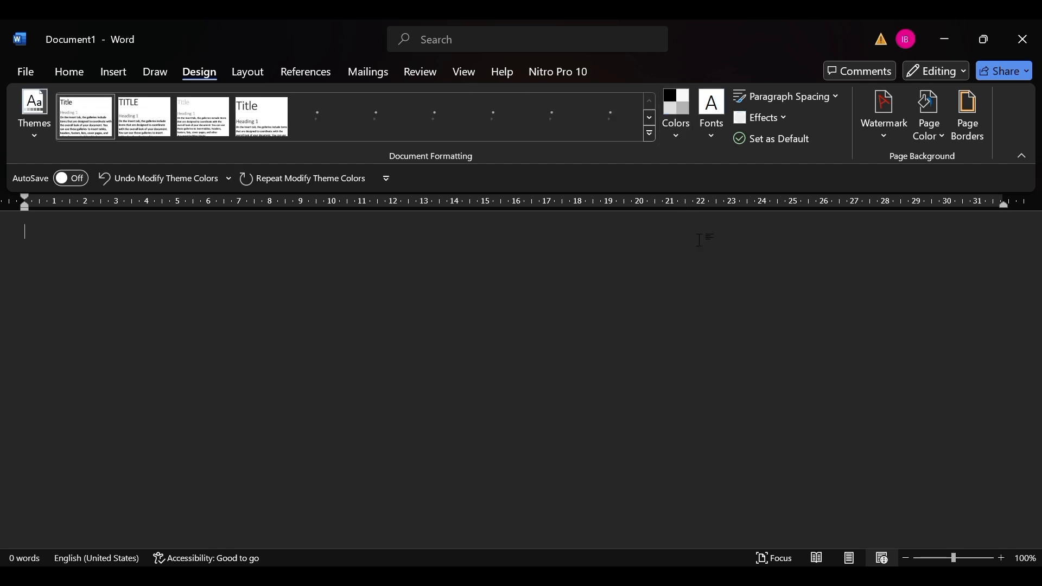
pyautogui.click(685, 103)
pyautogui.click(702, 210)
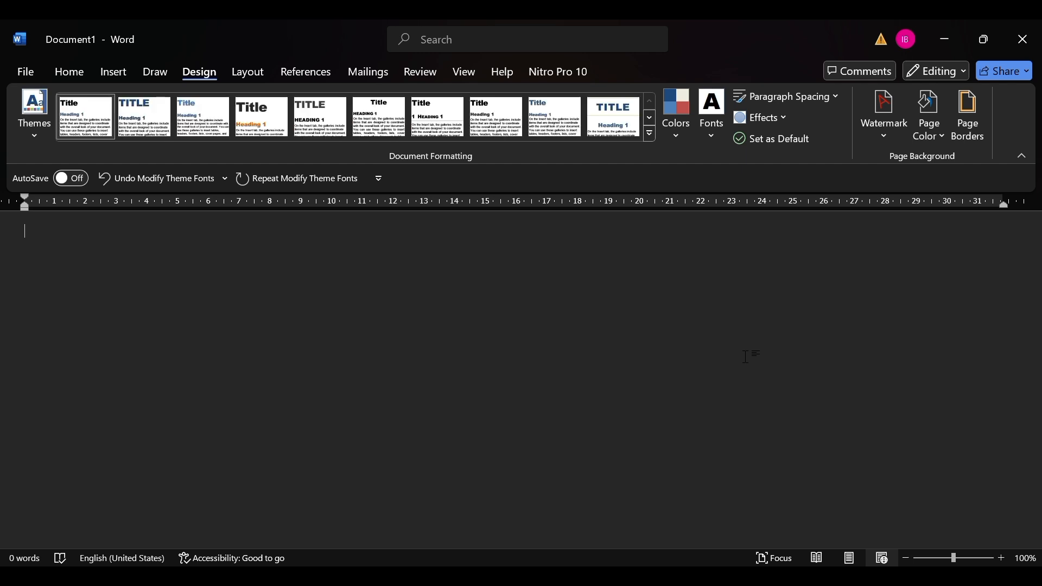
# Enter the sample text "dc" and apply the fourth document style set, with an orange heading and a large dark title.
pyautogui.write('d')
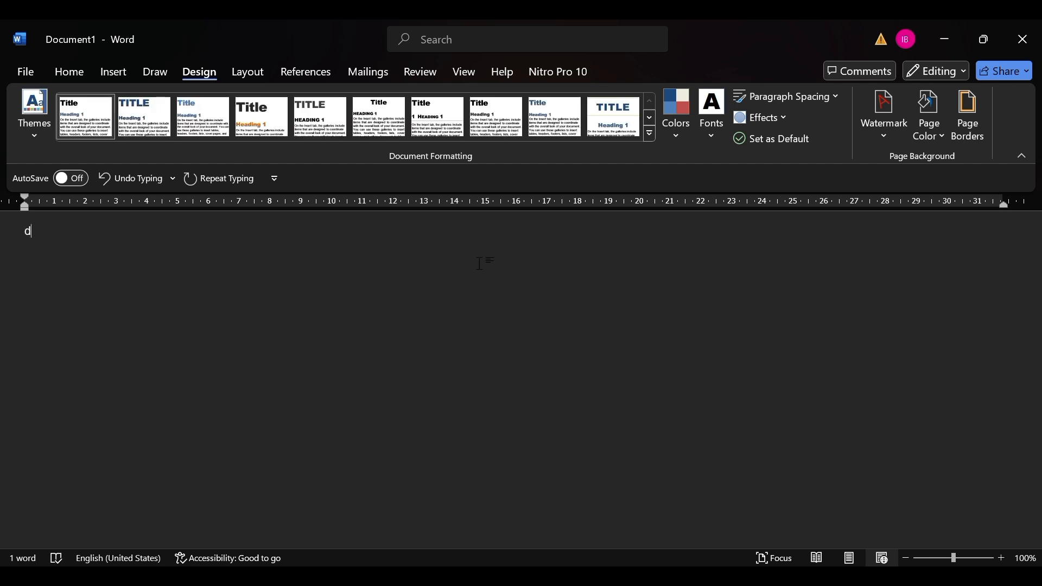
pyautogui.click(287, 112)
pyautogui.write('c')
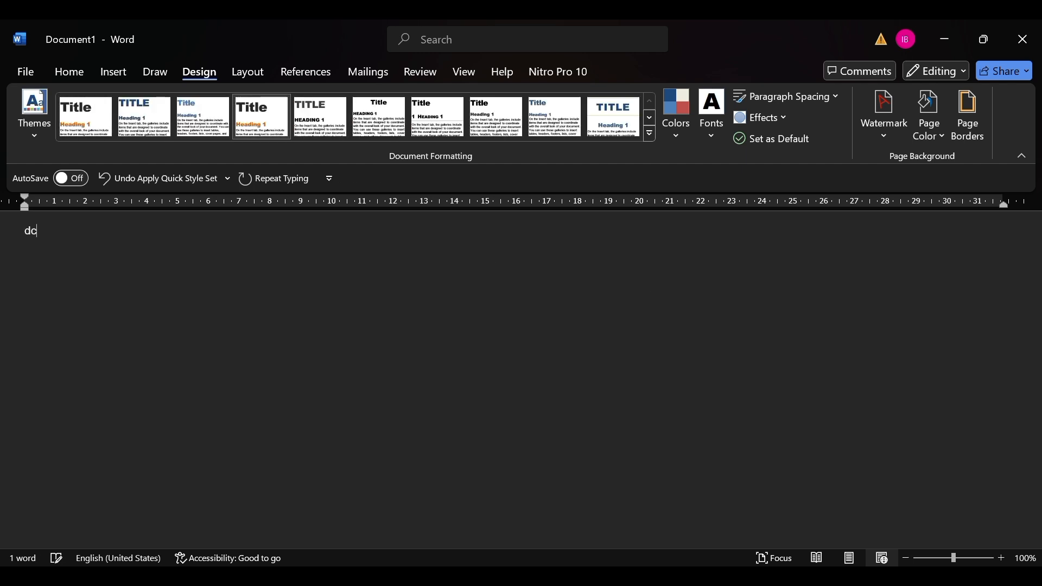
pyautogui.write('S')
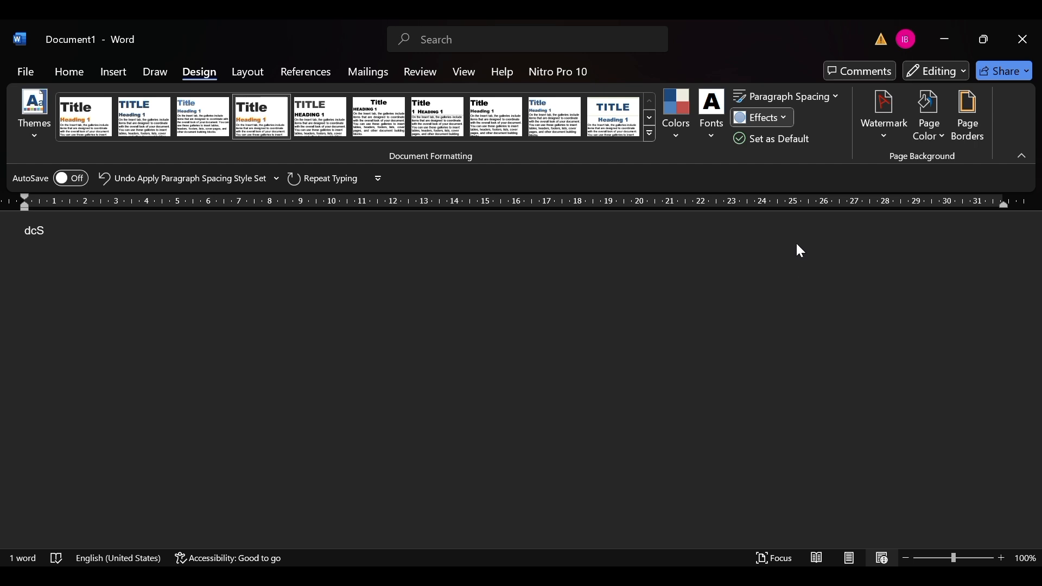
# Append "S" to the sample text and try out a set of theme effects on the document.
pyautogui.click(853, 187)
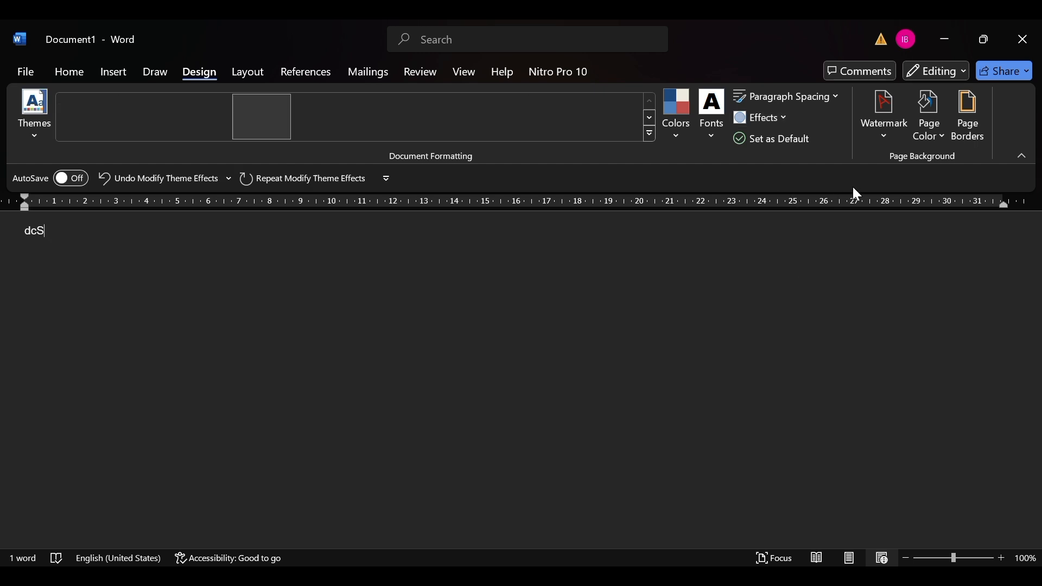
pyautogui.click(777, 119)
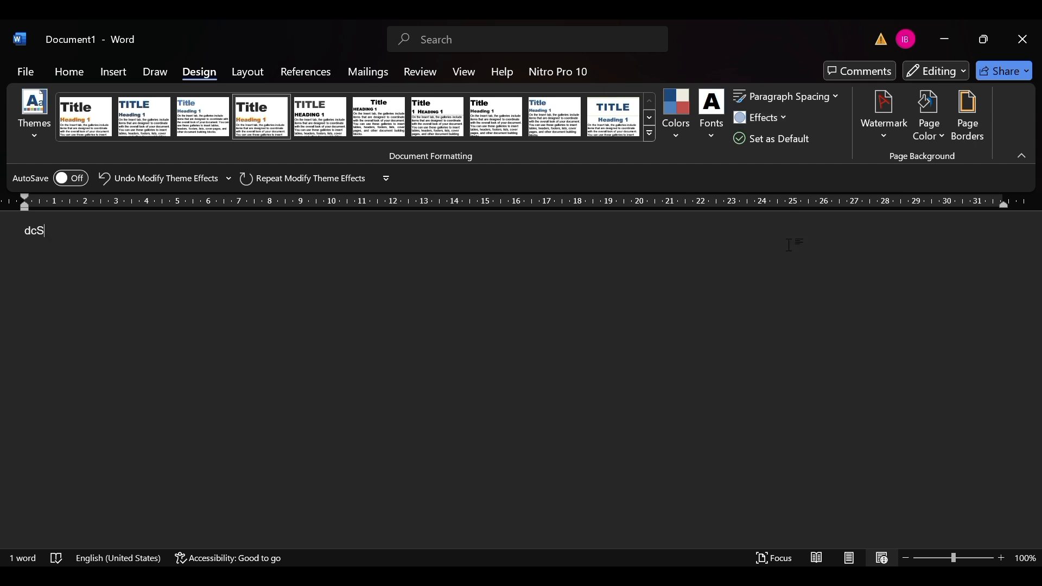
pyautogui.click(762, 139)
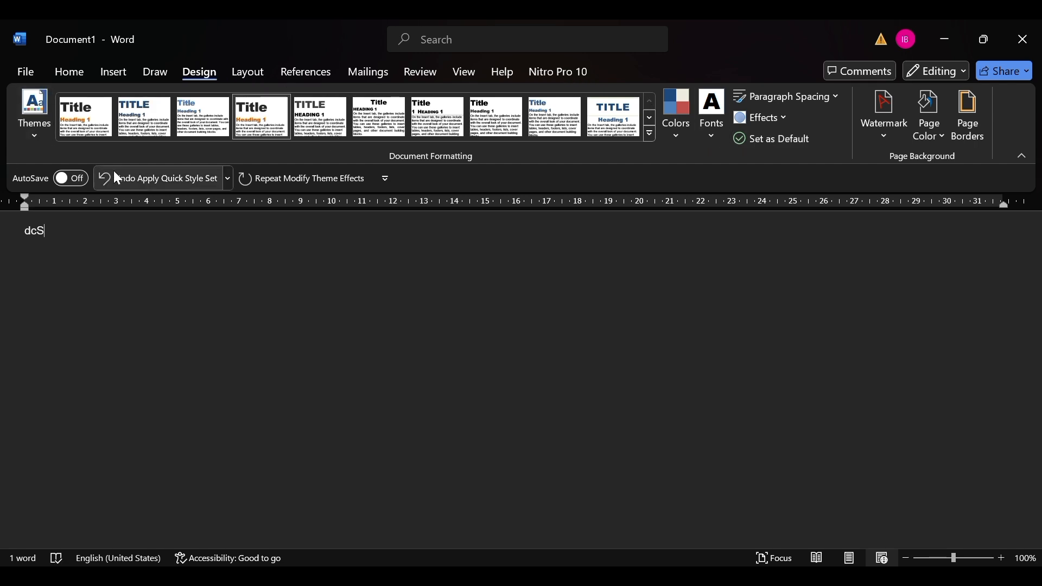
# Look at the watermark options and set the page color to dark blue-gray.
pyautogui.click(895, 136)
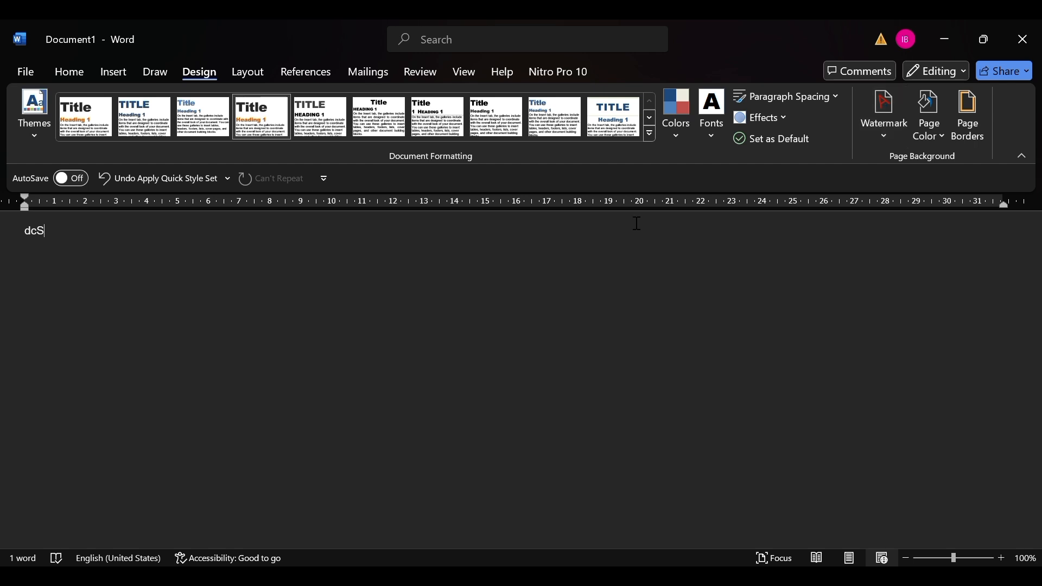
pyautogui.click(925, 122)
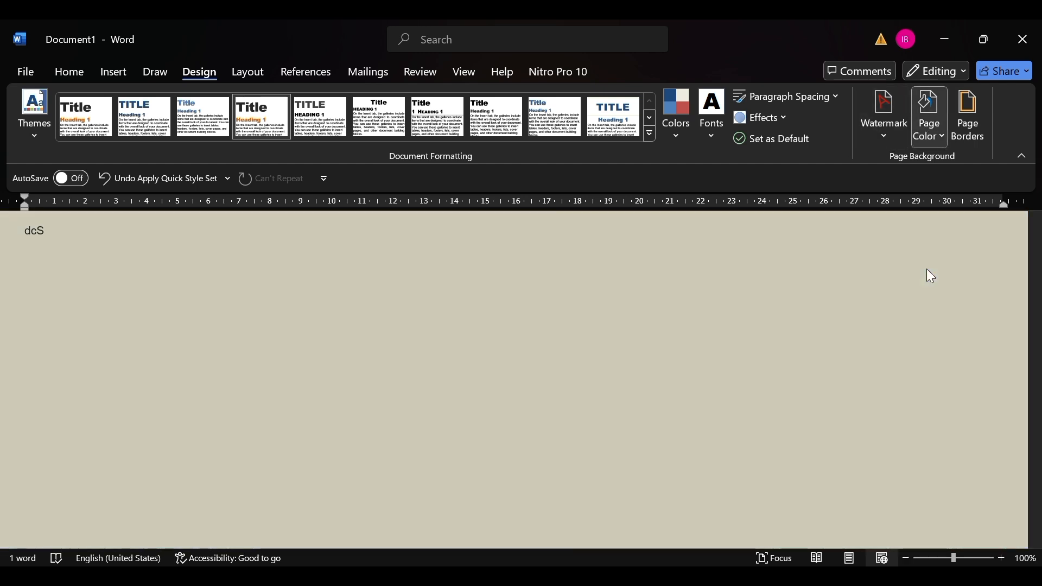
pyautogui.click(927, 271)
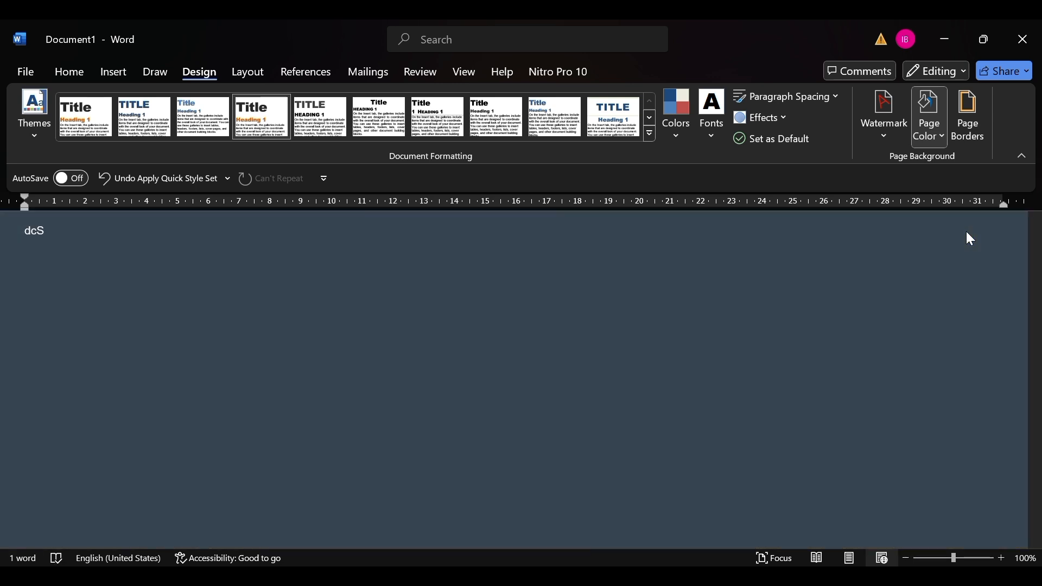
pyautogui.click(967, 232)
# Append "CCV" to the sample text, then open and confirm the page border settings.
pyautogui.write('CCV')
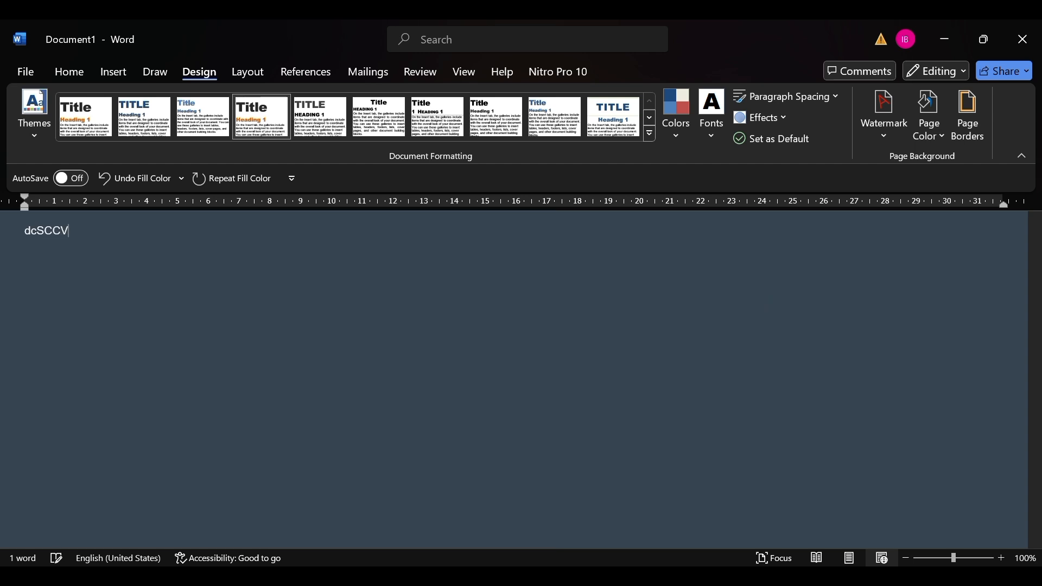
pyautogui.click(962, 129)
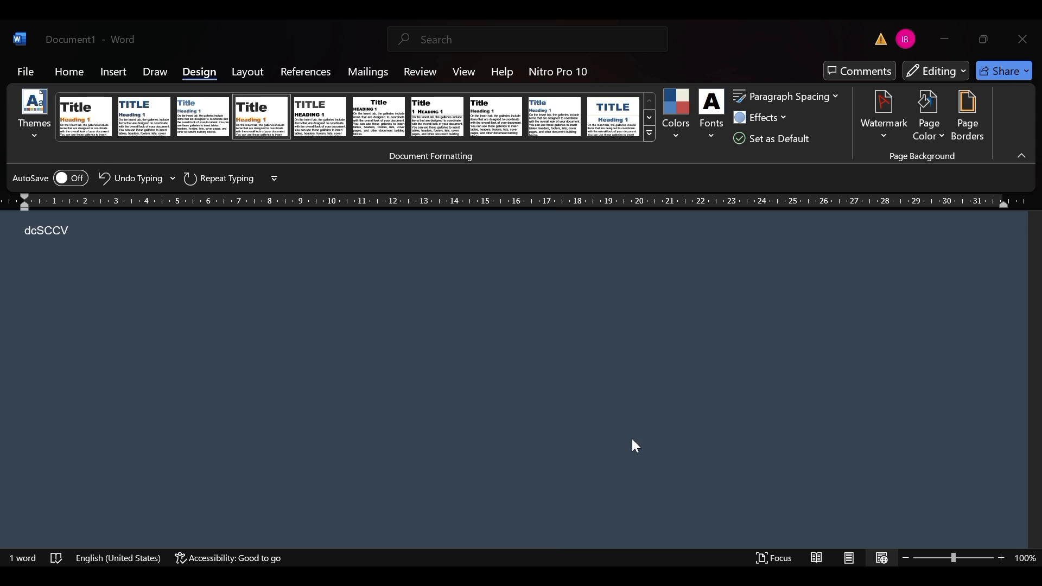
pyautogui.press('Return')
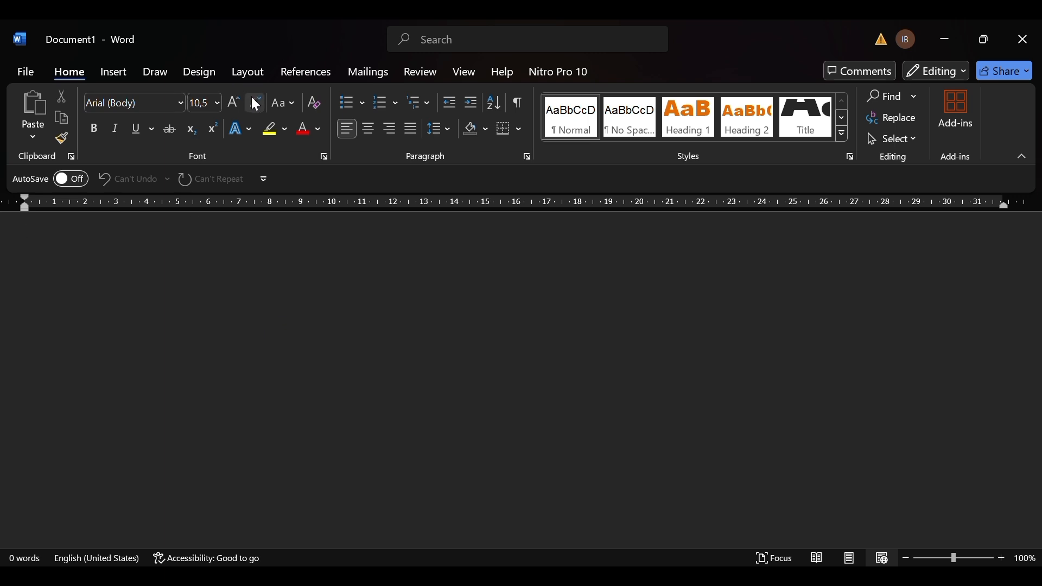
# Raise the empty paragraph's left indent to 0.2 cm and fine-tune it in small increments.
pyautogui.click(233, 75)
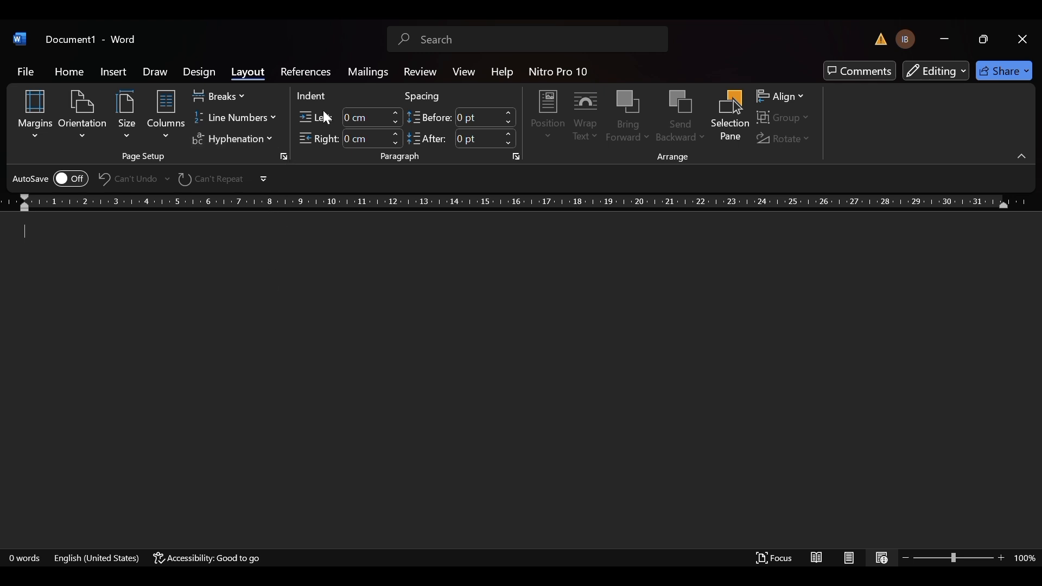
pyautogui.click(395, 116)
pyautogui.click(395, 116)
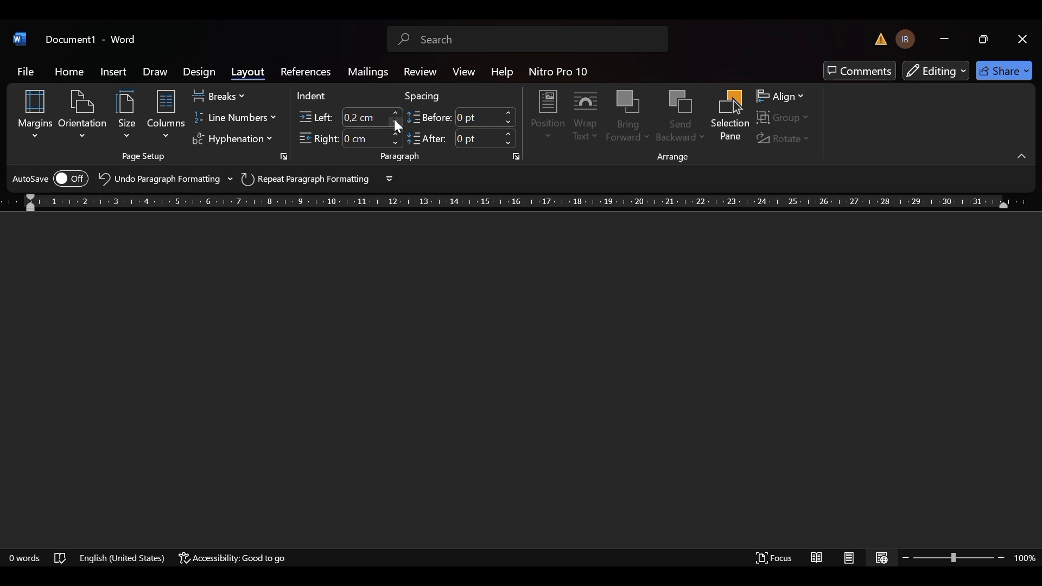
pyautogui.click(398, 123)
pyautogui.click(397, 122)
# Try raising and lowering the paragraph spacing before and after the empty paragraph by single increments.
pyautogui.click(505, 113)
pyautogui.click(506, 122)
pyautogui.click(510, 142)
pyautogui.click(508, 136)
pyautogui.click(507, 143)
pyautogui.click(511, 135)
# View the available citation styles and the bibliography options.
pyautogui.click(304, 72)
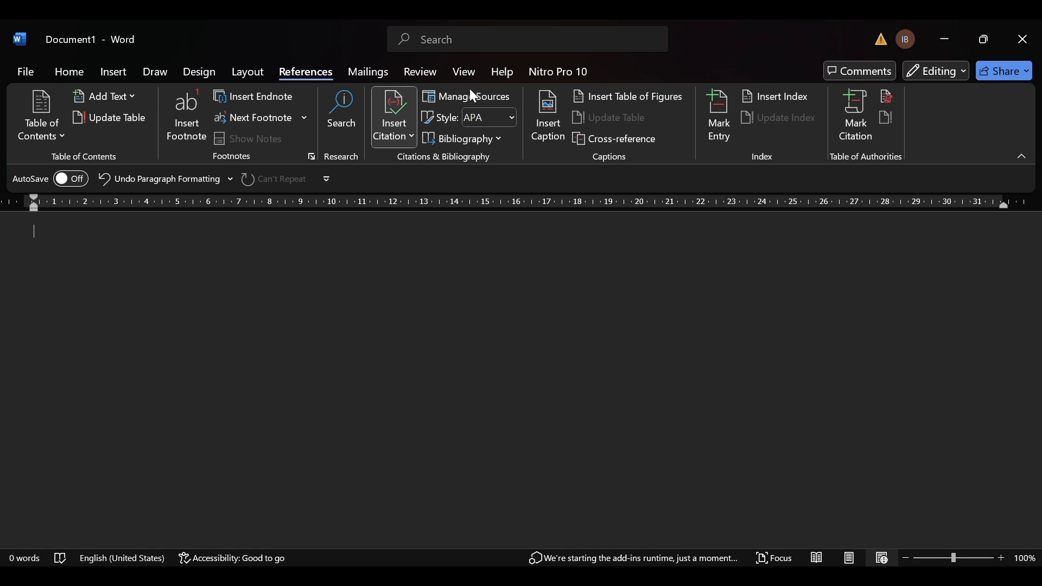
pyautogui.click(513, 118)
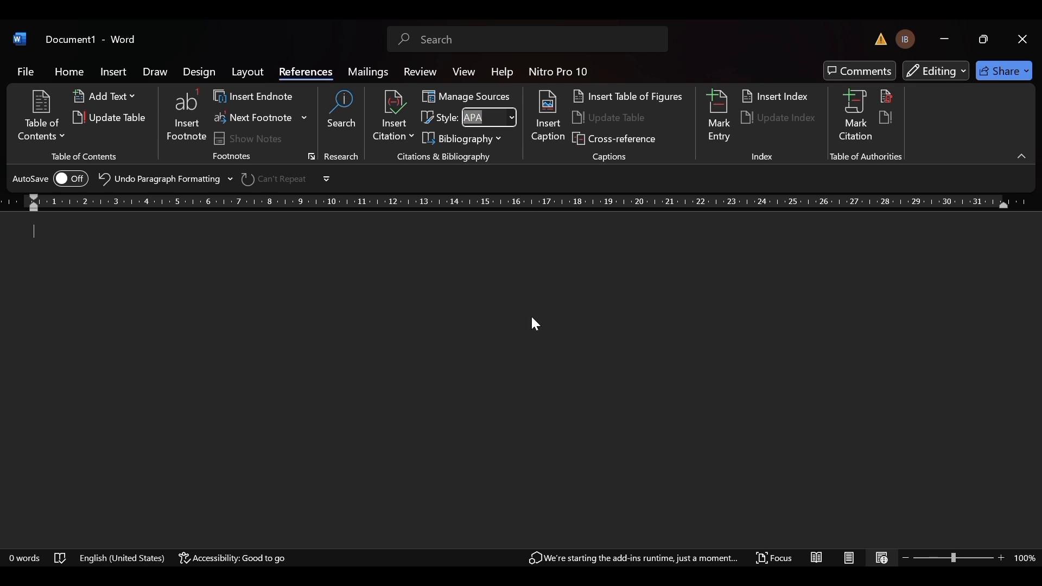
pyautogui.click(498, 139)
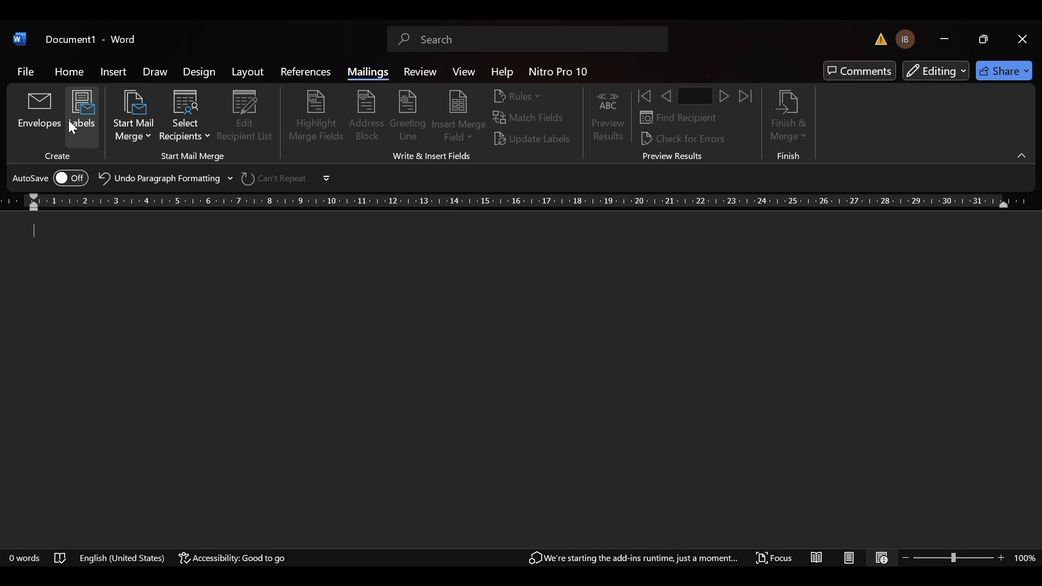
# View the mail merge document types and the recipient list options.
pyautogui.click(148, 135)
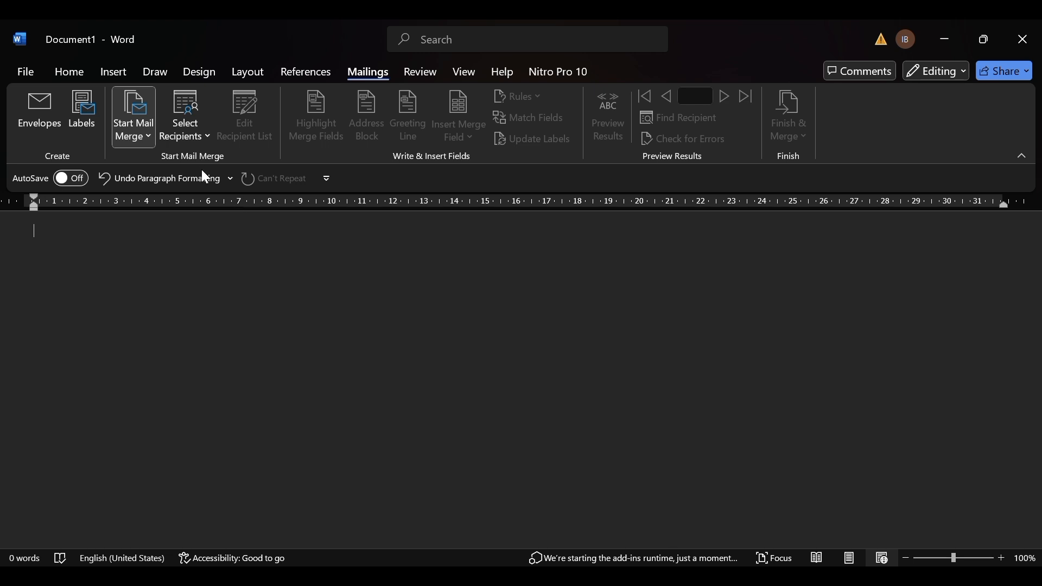
pyautogui.click(204, 134)
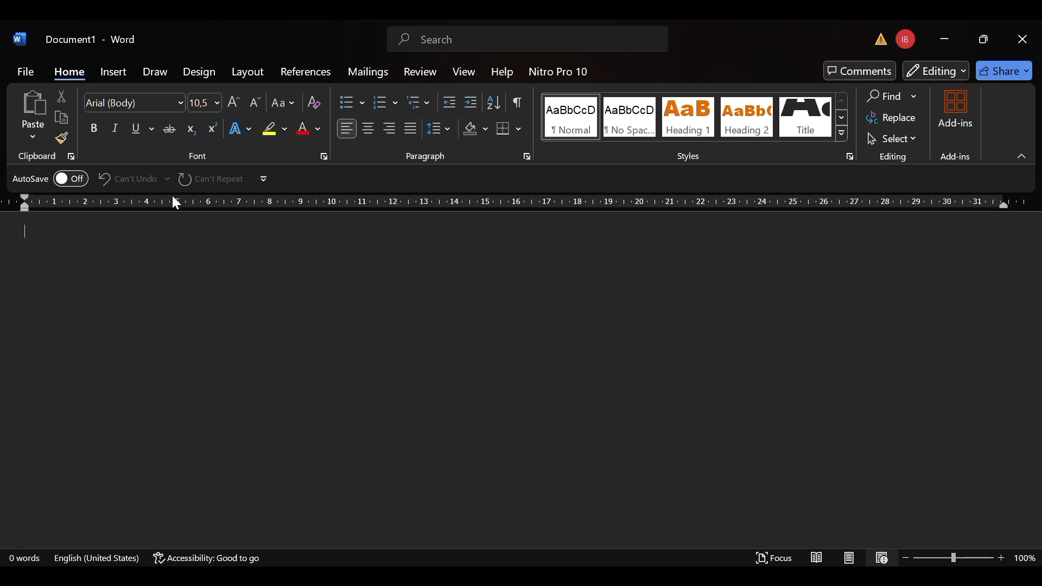
pyautogui.click(363, 70)
# Open the thesaurus and check the document's word count.
pyautogui.click(404, 75)
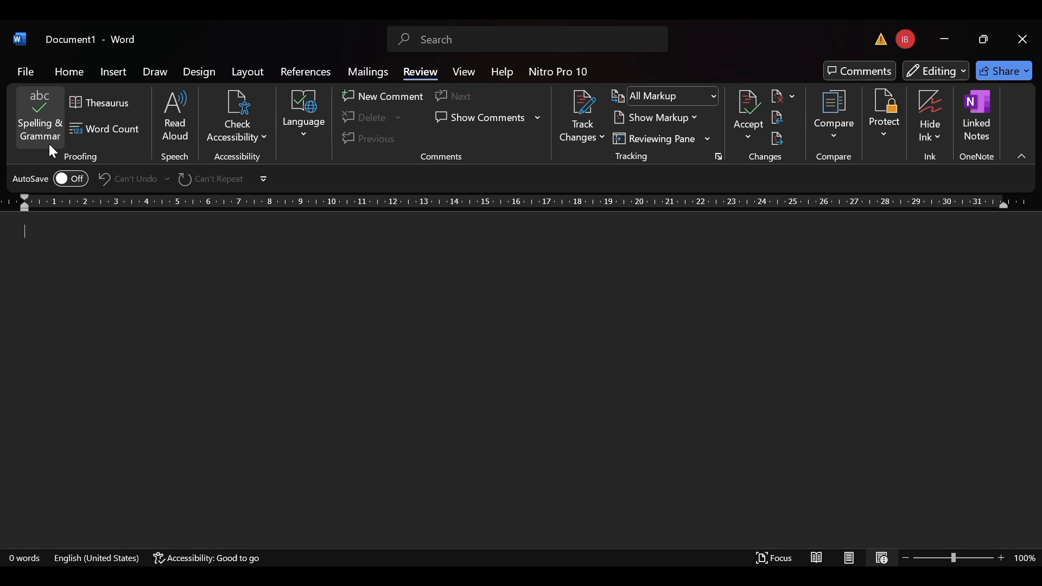
pyautogui.click(90, 116)
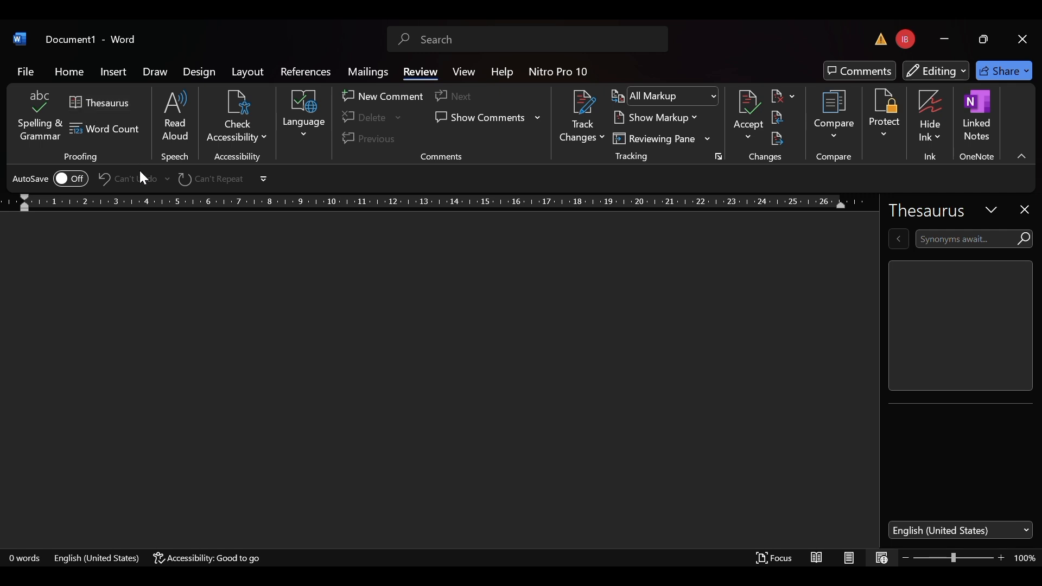
pyautogui.click(112, 137)
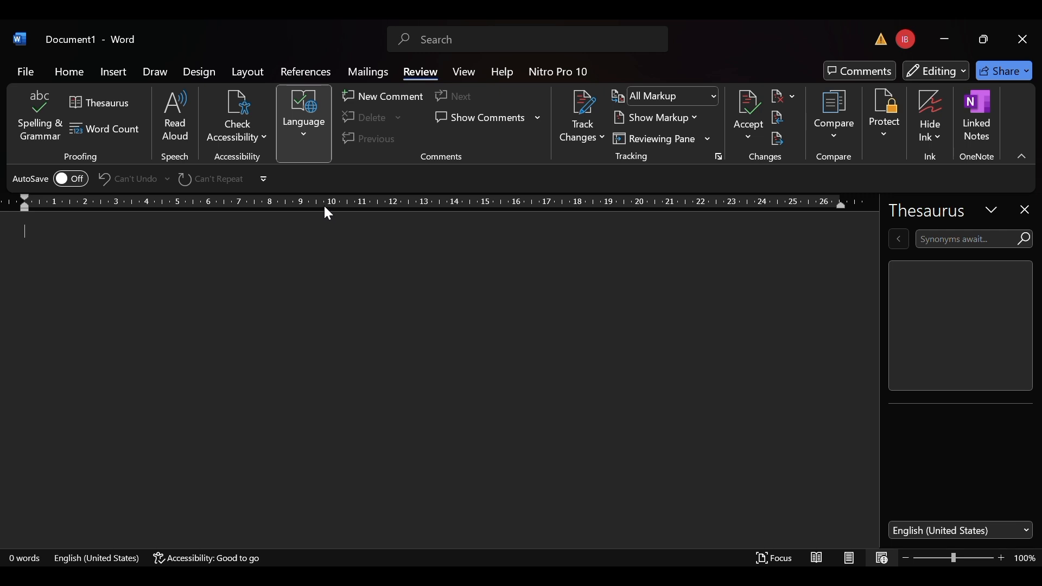
# Start a blank comment, dismiss the comments list, and view the change tracking options.
pyautogui.click(389, 98)
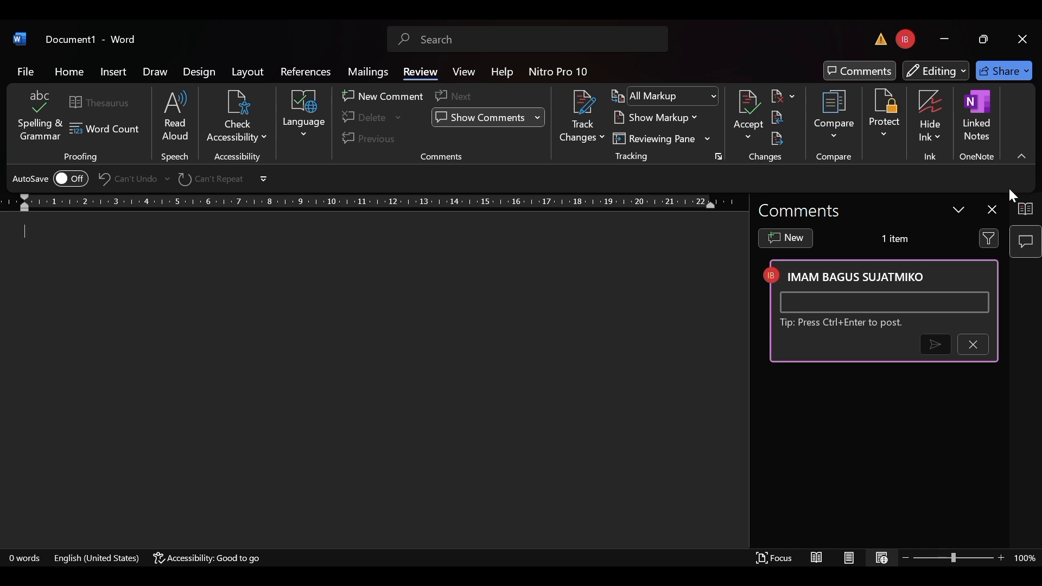
pyautogui.click(993, 210)
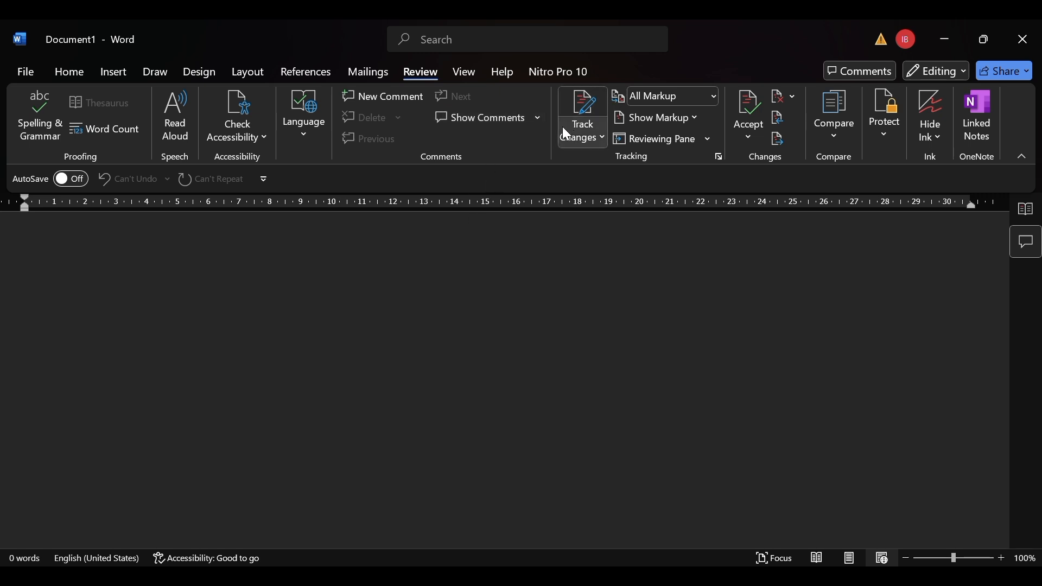
pyautogui.click(600, 136)
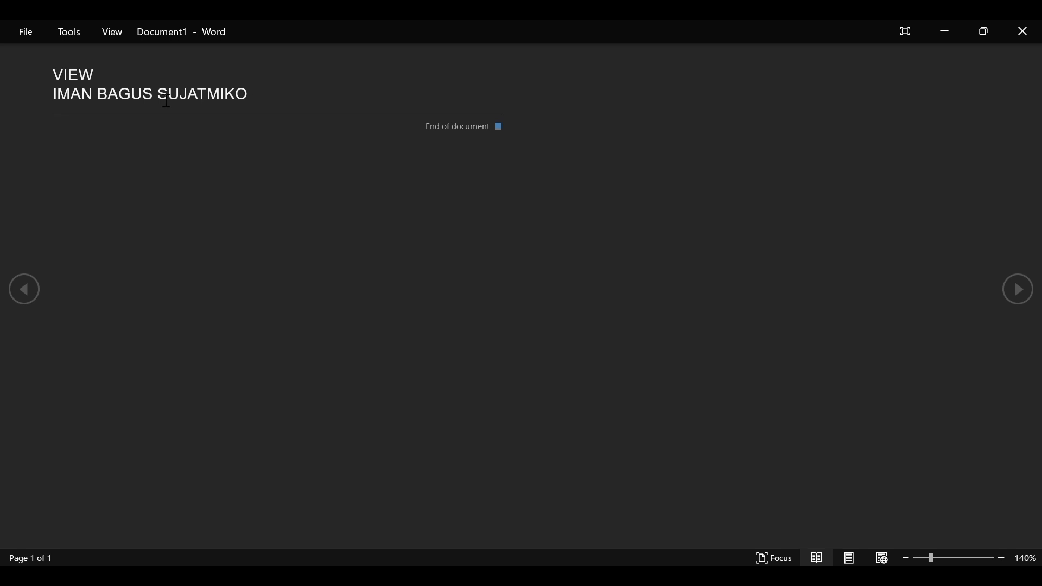
# Leave Read Mode and look over the sample page in Print Layout.
pyautogui.press('Escape')
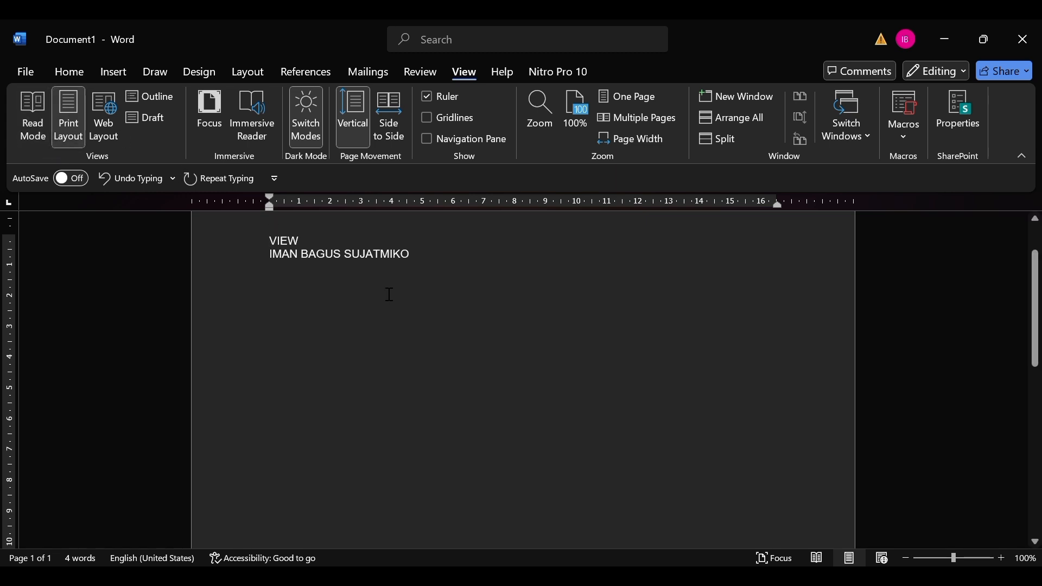
pyautogui.scroll(1, 430, 266)
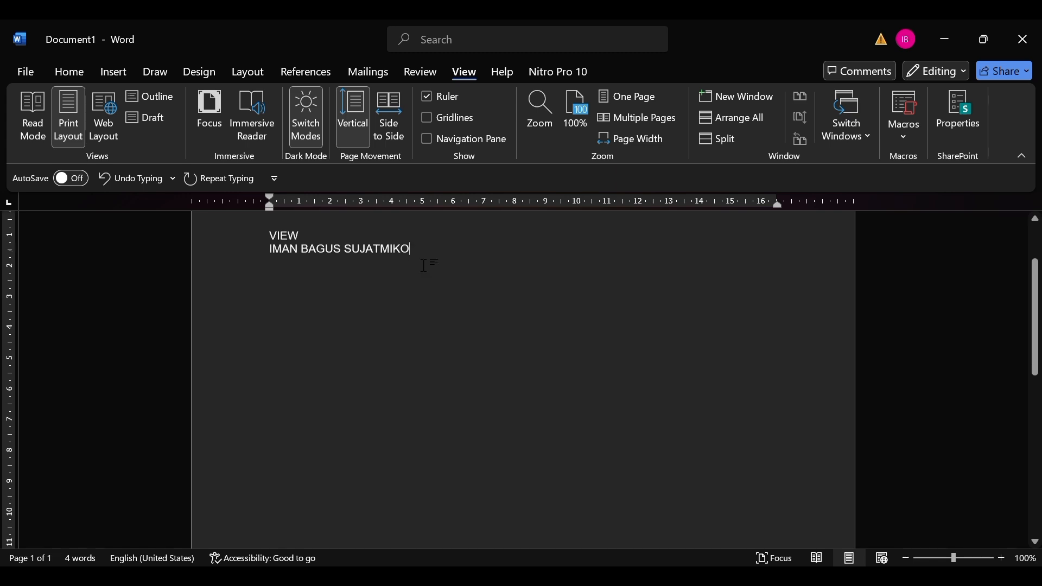
pyautogui.scroll(-2, 431, 267)
pyautogui.scroll(3, 427, 265)
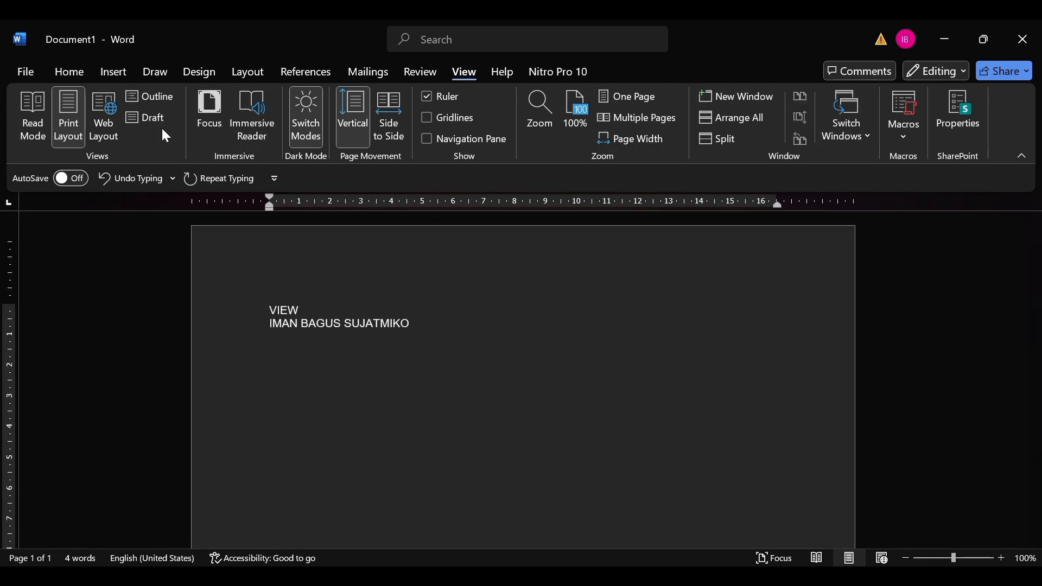
# Switch to Web Layout and view the sample text in Focus mode before returning to the normal window.
pyautogui.click(115, 112)
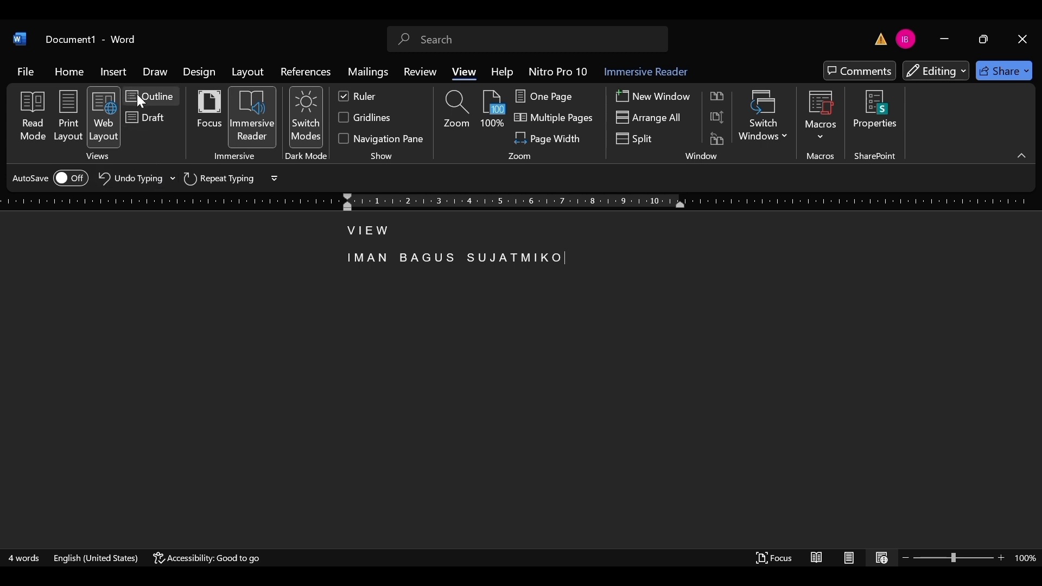
pyautogui.click(220, 111)
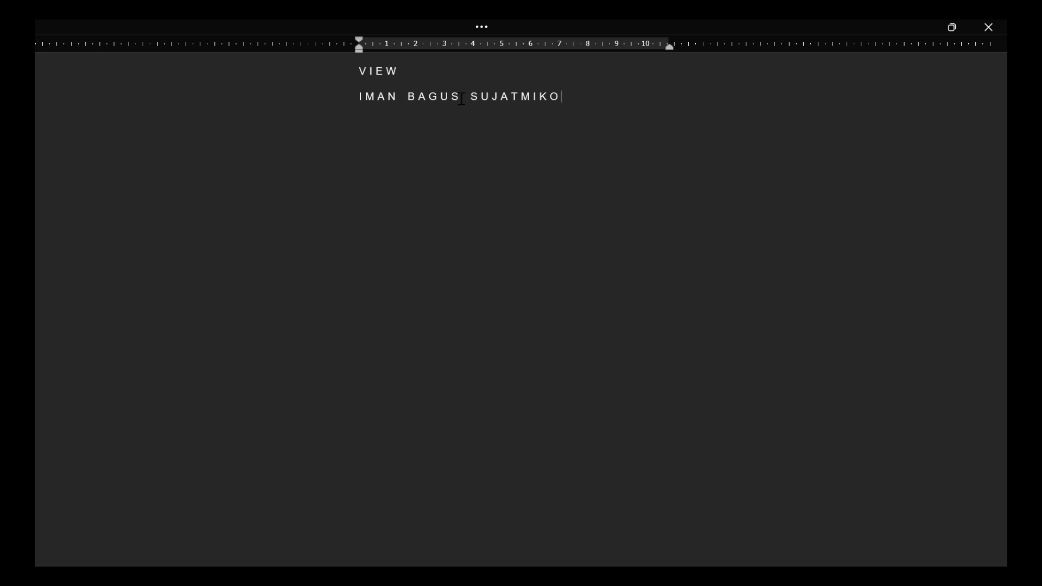
pyautogui.press('Left')
pyautogui.press('Left')
pyautogui.press('Left')
pyautogui.press('Left')
pyautogui.press('Left')
pyautogui.press('Left')
pyautogui.press('Left')
pyautogui.press('Left')
pyautogui.press('Left')
pyautogui.press('Left')
pyautogui.press('Left')
pyautogui.press('Escape')
pyautogui.press('Up')
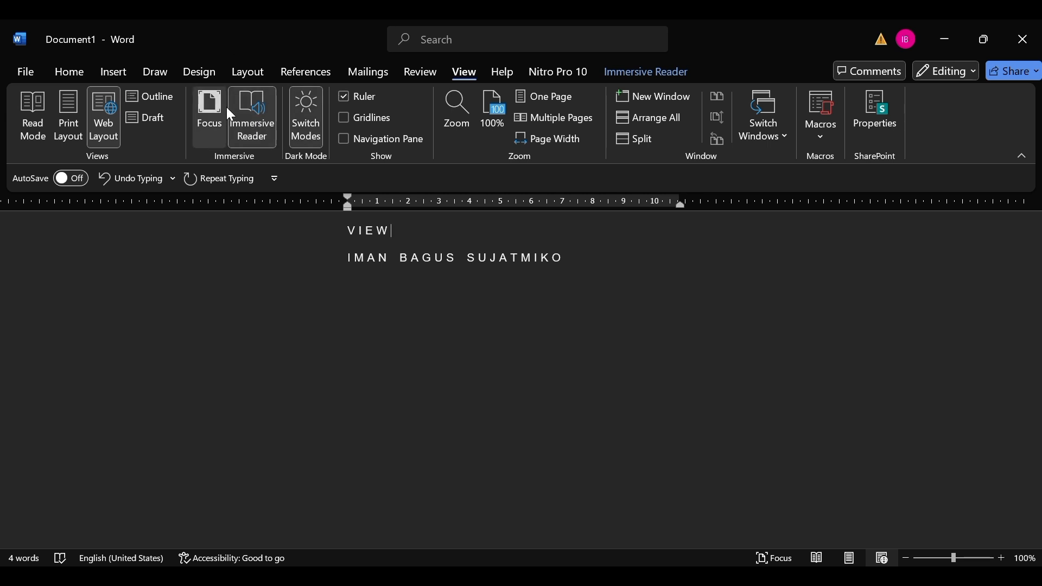
# Toggle the Immersive Reader off and on again, and set its page color to light salmon.
pyautogui.click(256, 130)
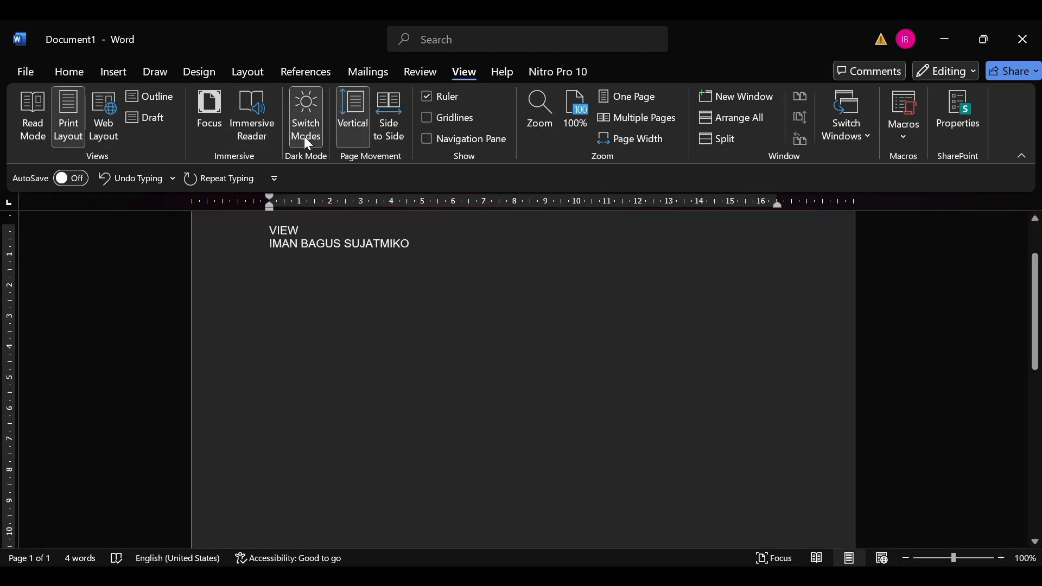
pyautogui.click(246, 135)
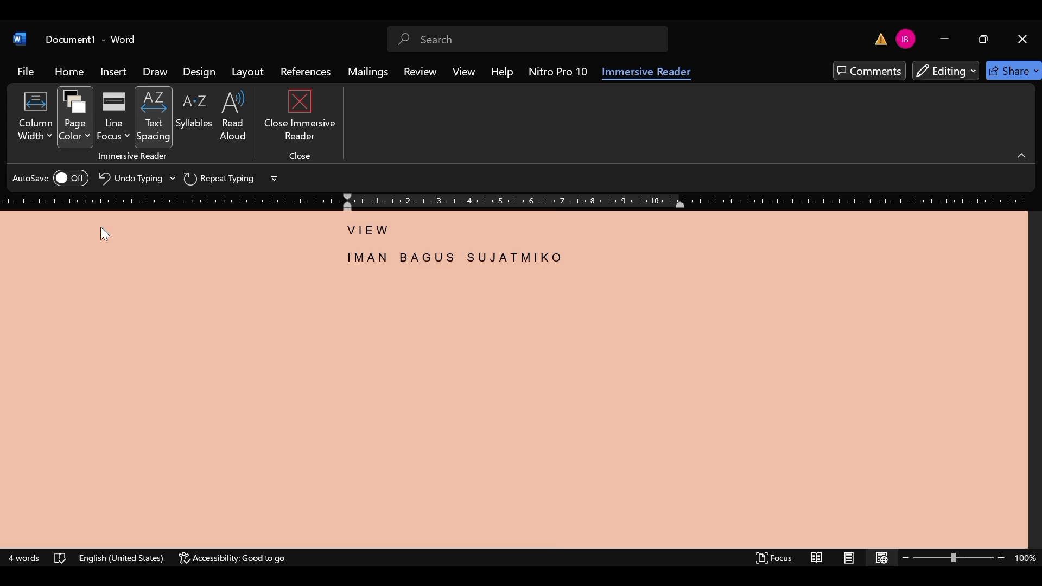
pyautogui.click(100, 228)
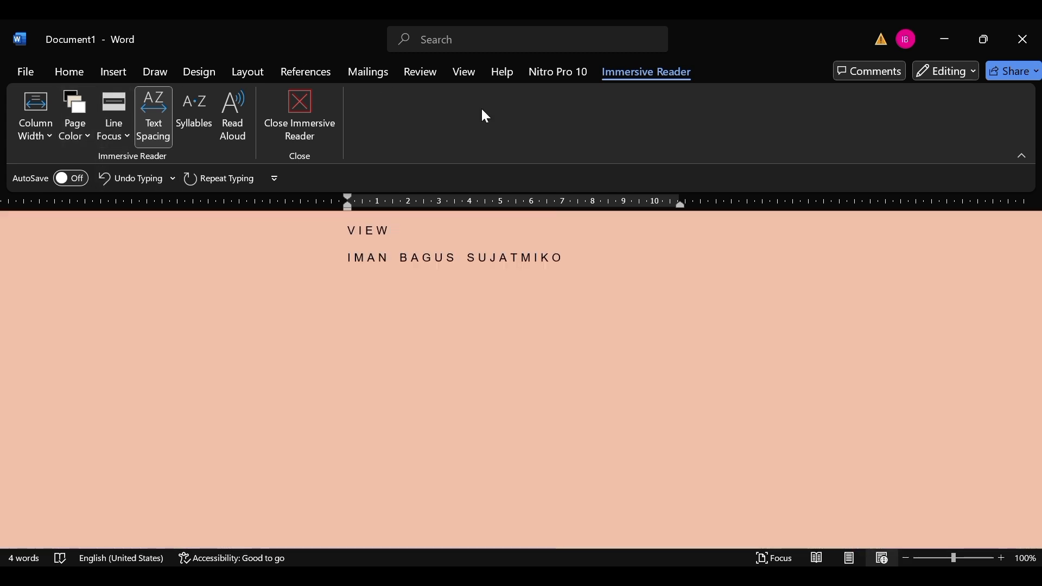
pyautogui.click(325, 111)
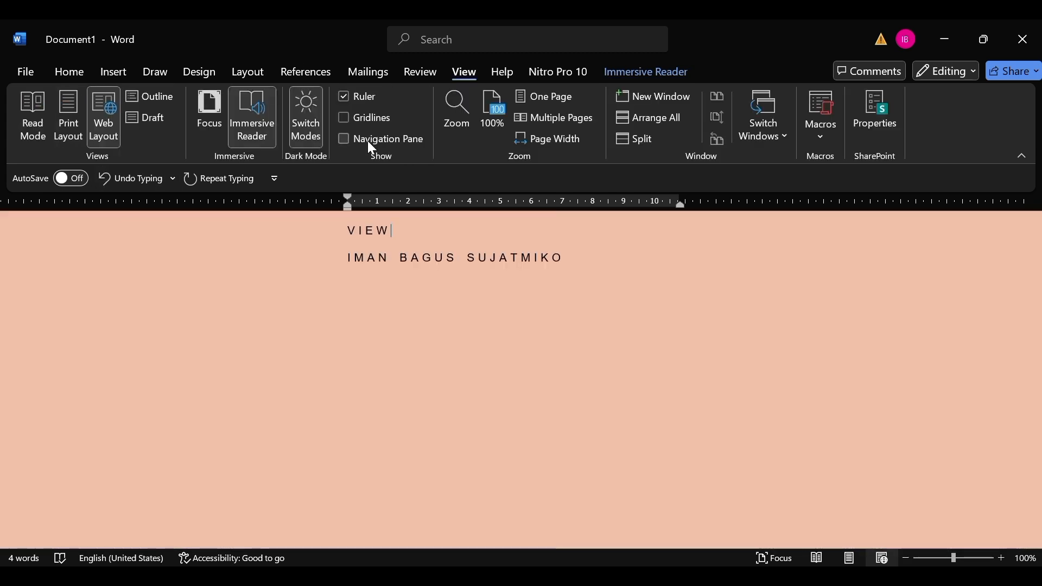
# Hide and show the ruler repeatedly, ending with it shown.
pyautogui.click(348, 99)
pyautogui.click(348, 99)
pyautogui.click(348, 99)
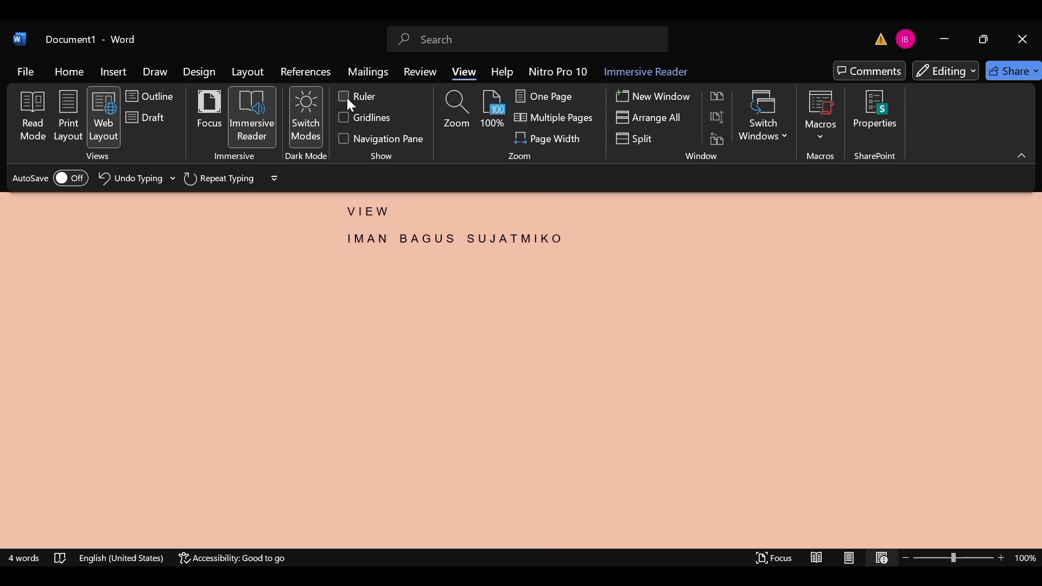
pyautogui.click(348, 99)
pyautogui.click(348, 99)
pyautogui.click(351, 101)
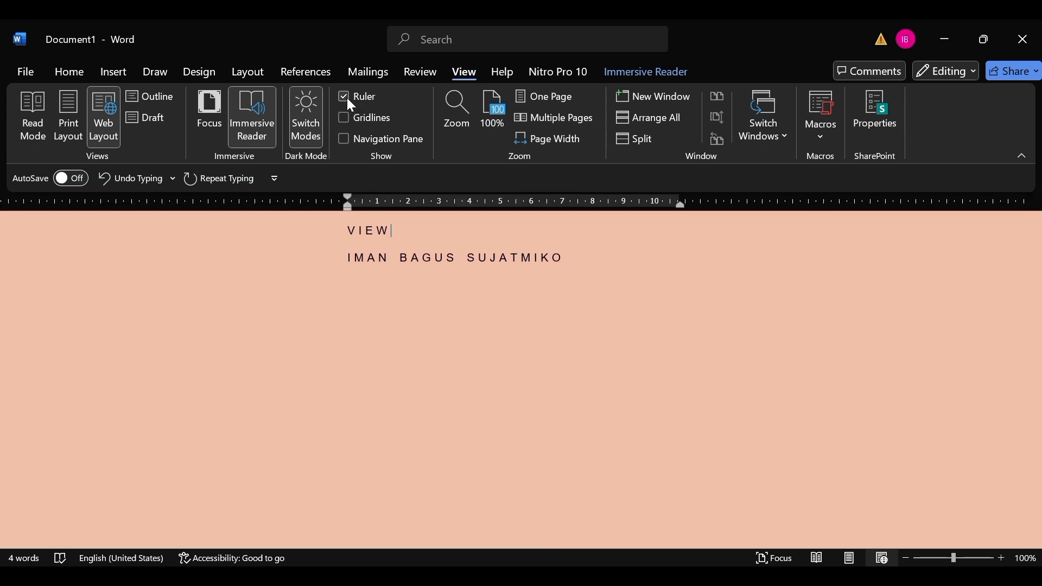
# Display the page gridlines in Print Layout and examine them at several zoom levels, ending at 90%.
pyautogui.click(350, 101)
pyautogui.click(350, 101)
pyautogui.click(344, 119)
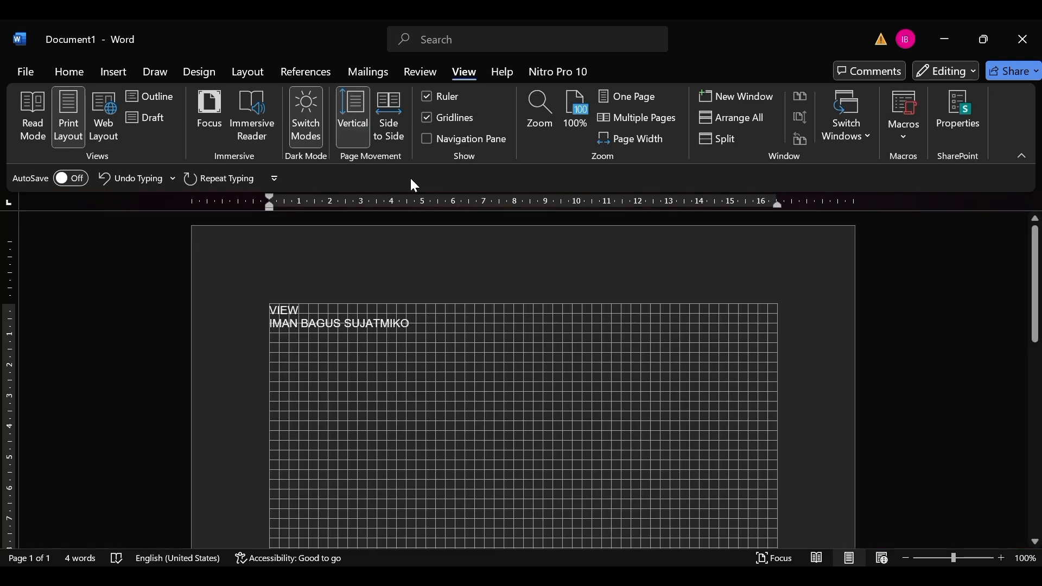
pyautogui.scroll(2, 408, 297)
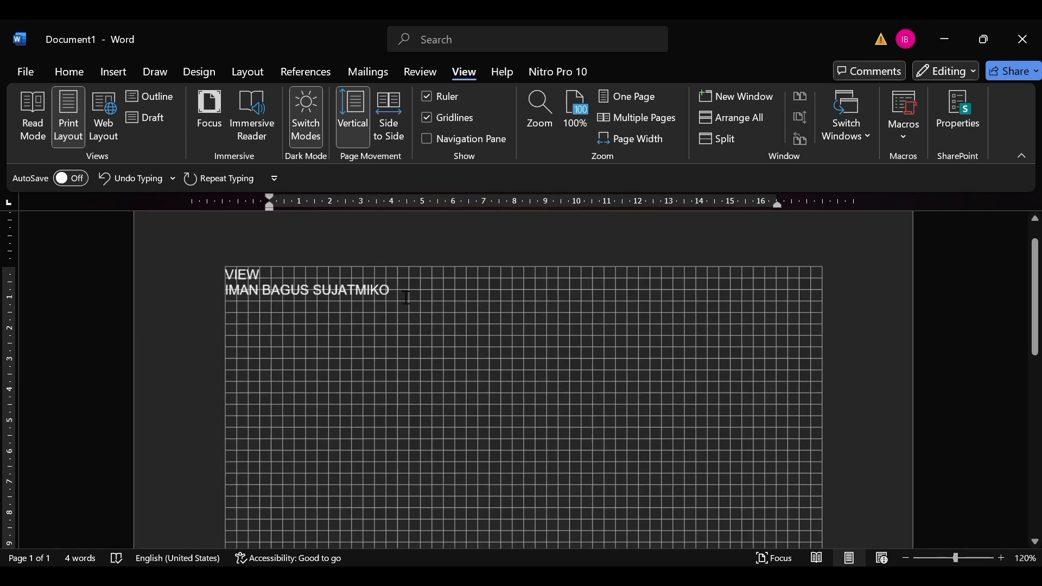
pyautogui.scroll(-1, 407, 297)
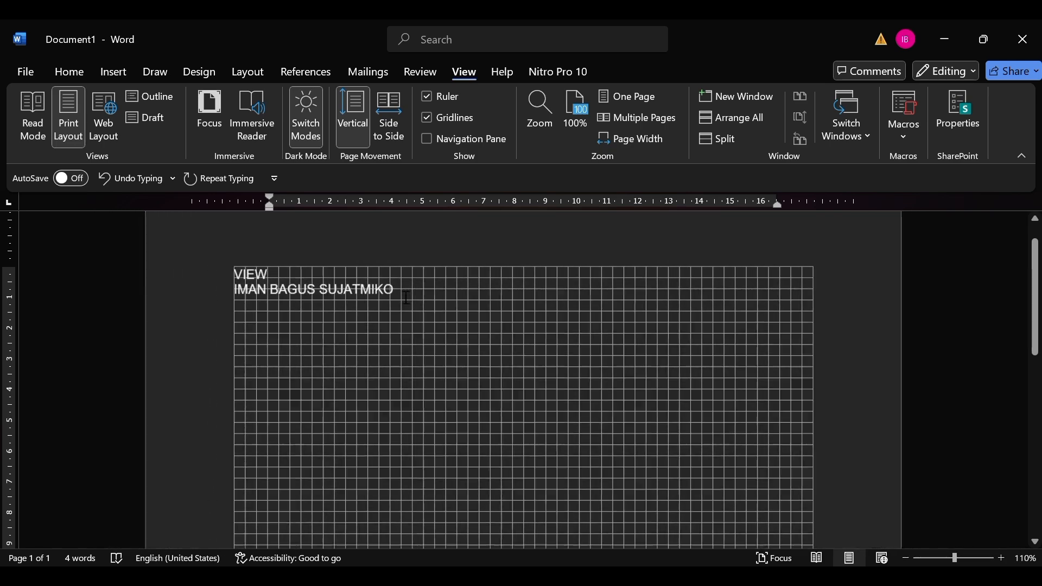
pyautogui.scroll(-1, 406, 298)
pyautogui.scroll(3, 406, 298)
pyautogui.scroll(-2, 406, 298)
pyautogui.scroll(1, 407, 298)
pyautogui.scroll(-2, 406, 297)
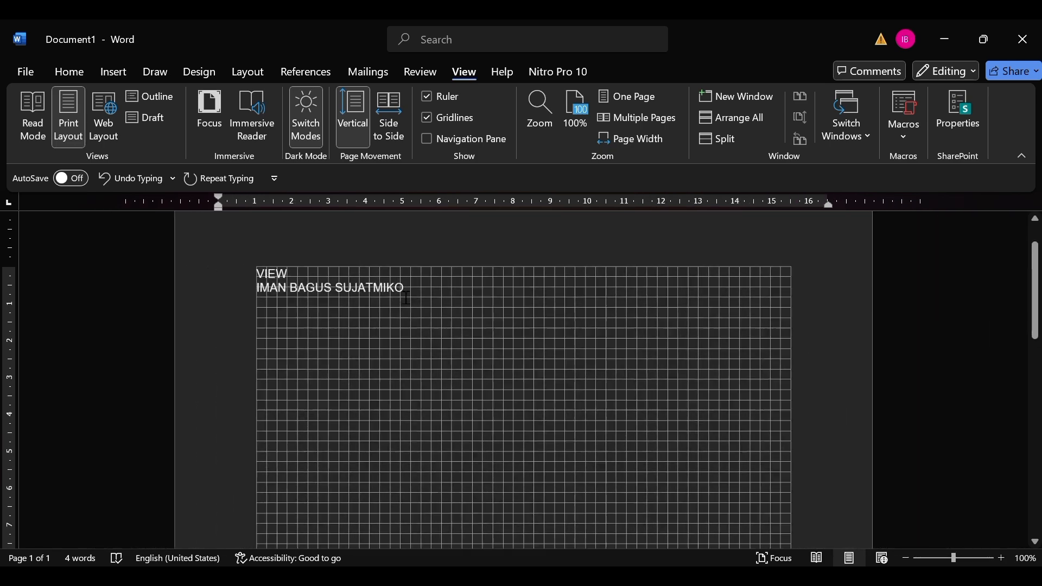
pyautogui.scroll(-1, 406, 298)
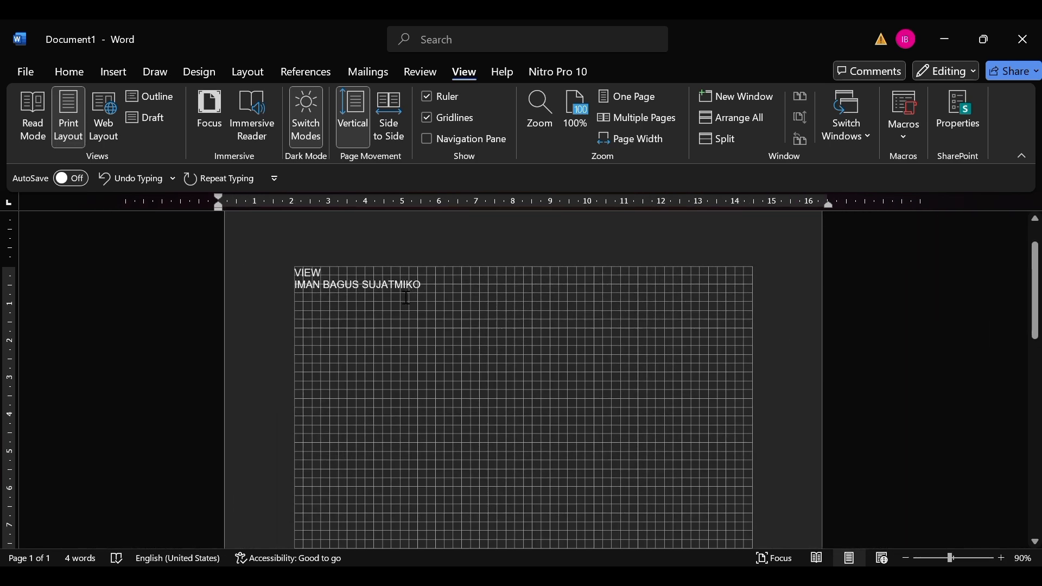
# Open the Navigation pane and look through its Pages, Results and Headings views.
pyautogui.click(426, 140)
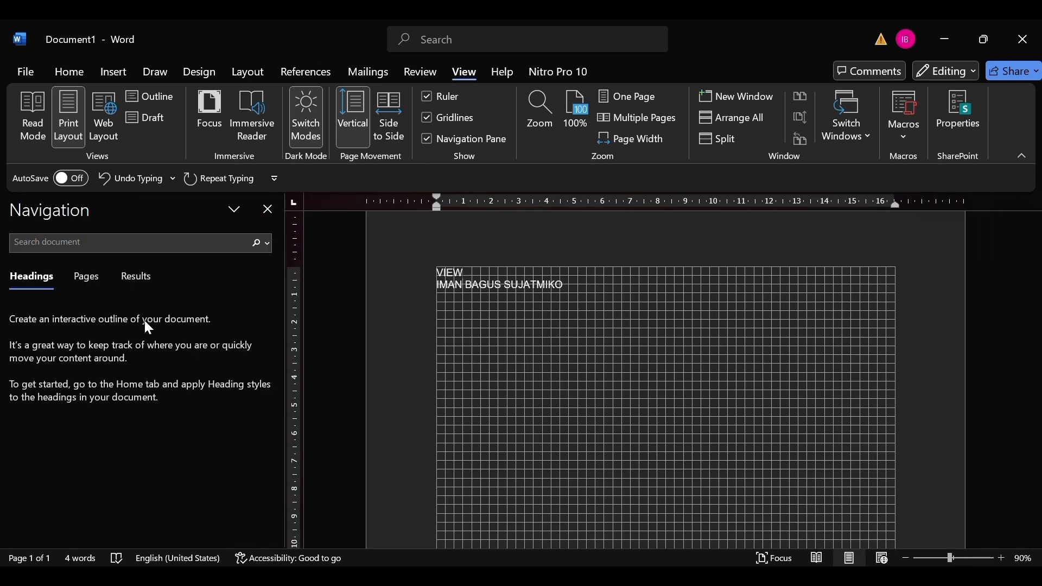
pyautogui.click(87, 282)
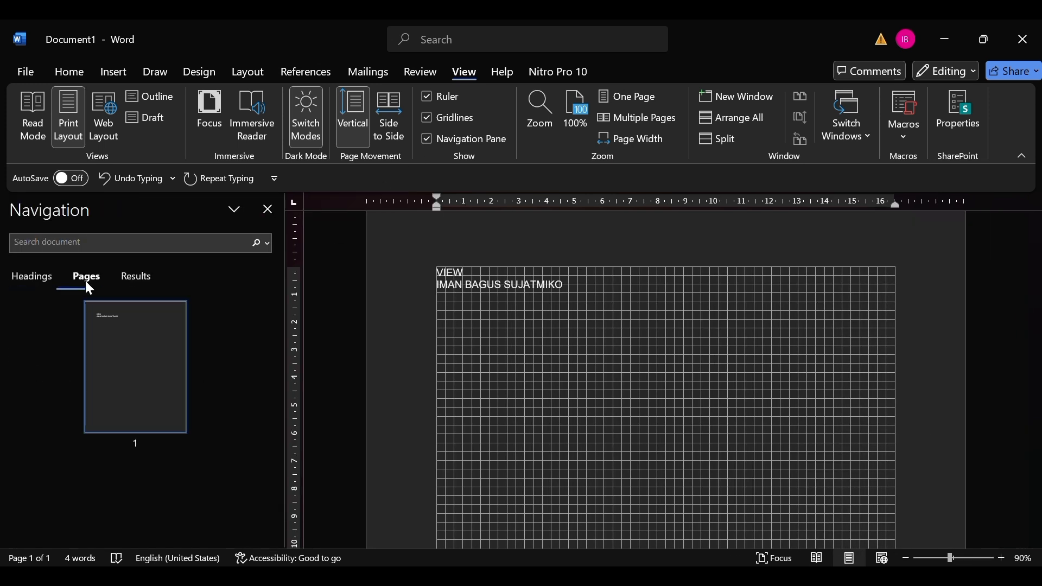
pyautogui.click(130, 276)
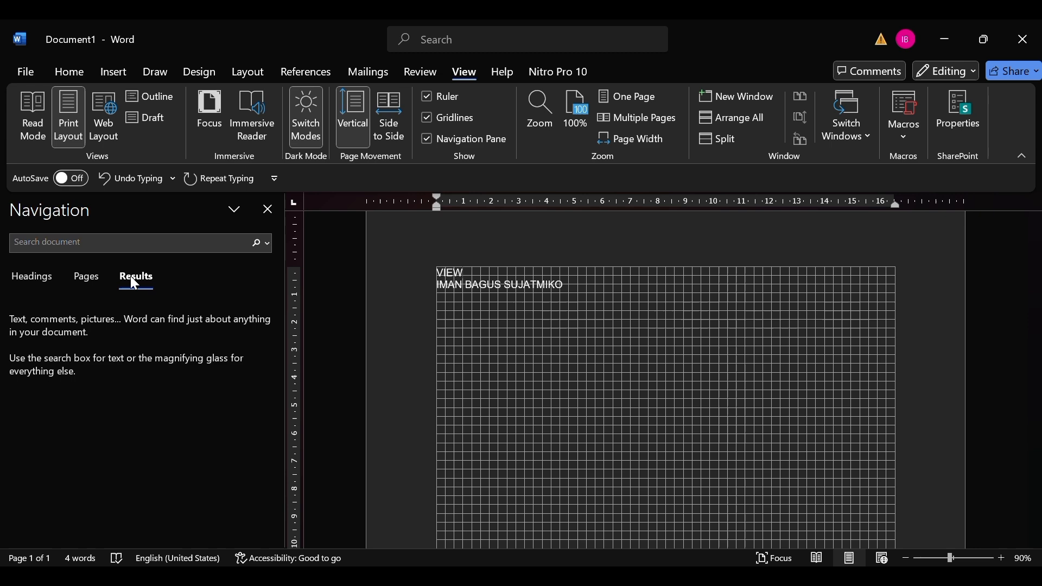
pyautogui.click(86, 279)
pyautogui.click(43, 278)
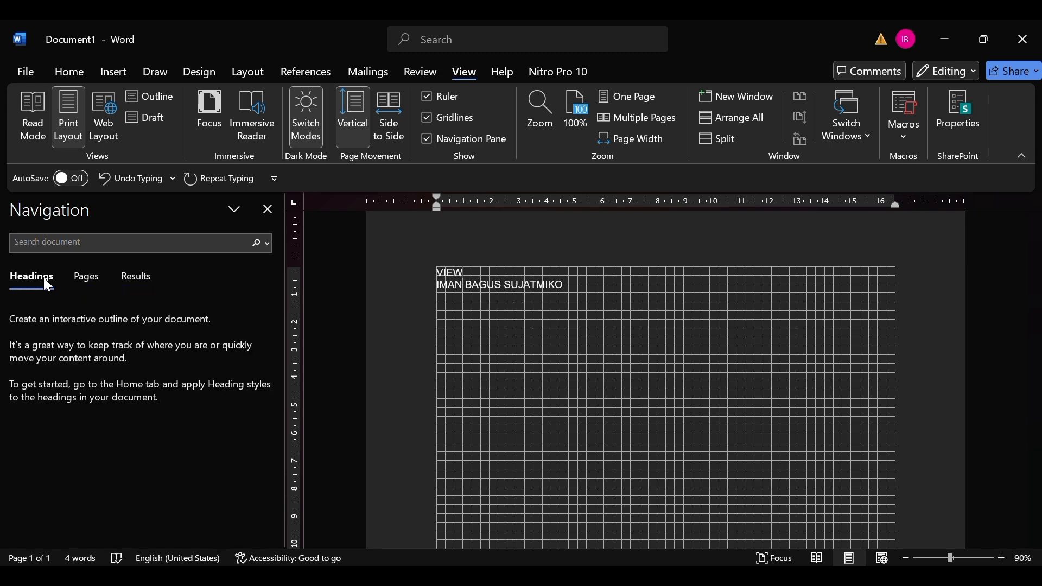
# Hide the Navigation pane, the gridlines and the ruler.
pyautogui.click(437, 140)
pyautogui.click(434, 117)
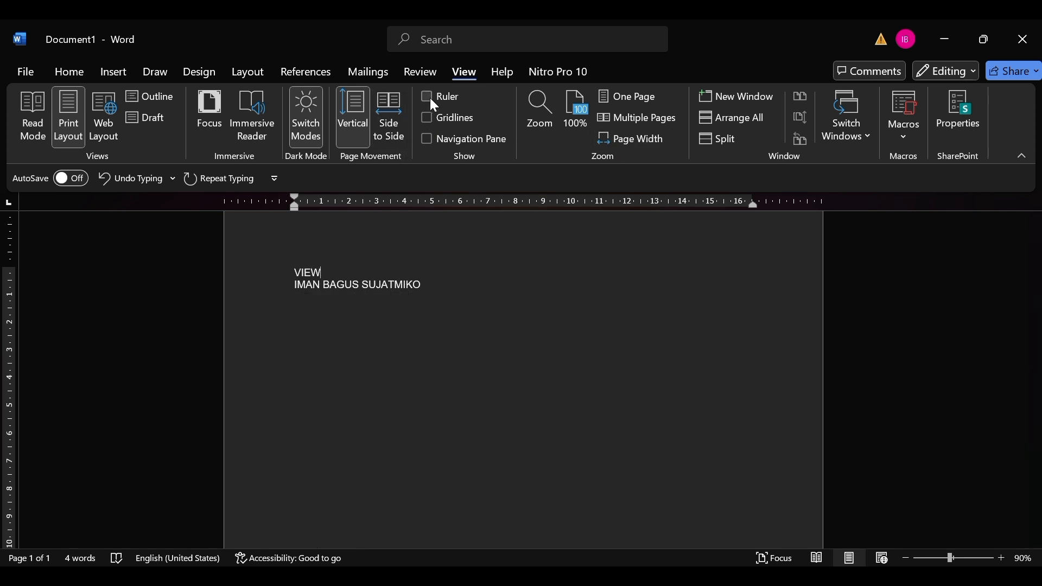
pyautogui.click(429, 97)
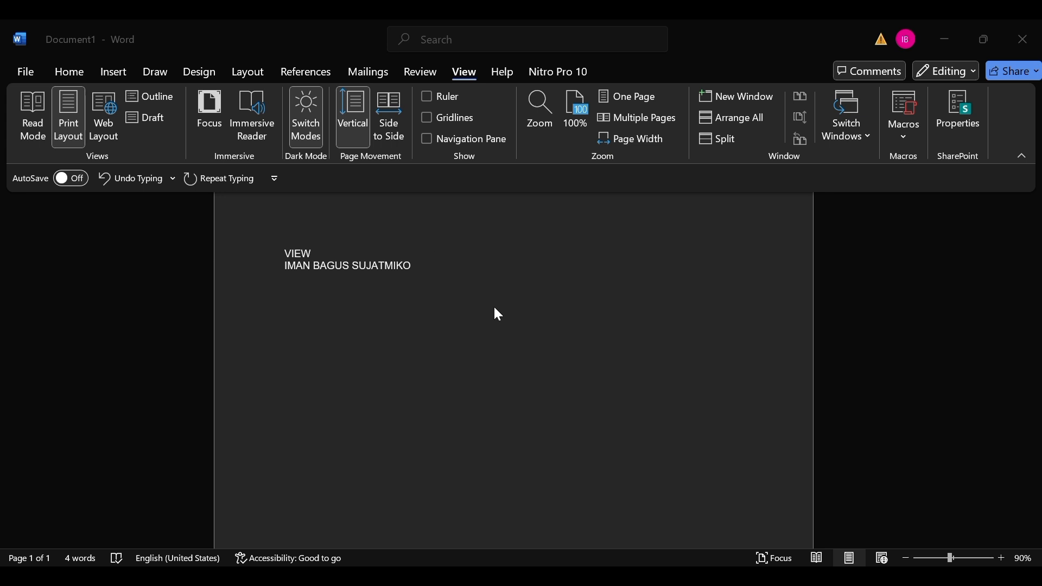
# Fit one whole page in the window and view the sample text at closer zoom levels.
pyautogui.click(483, 284)
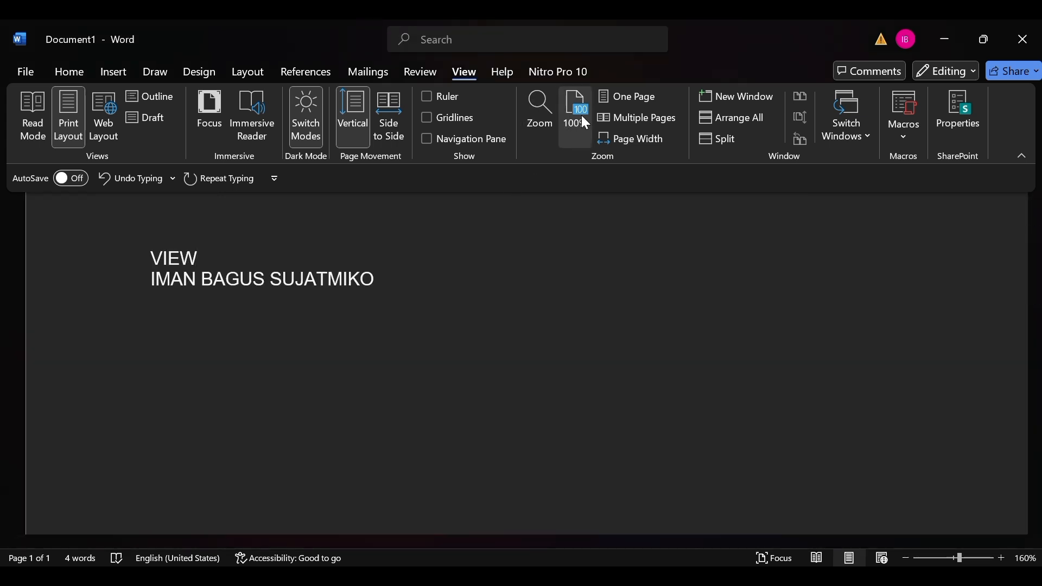
pyautogui.click(620, 94)
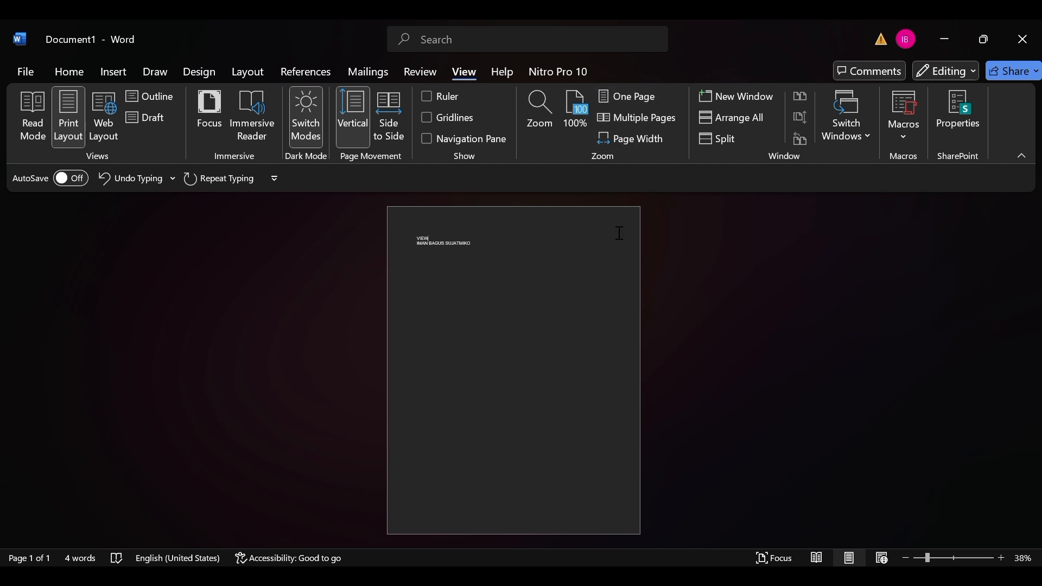
pyautogui.keyDown('ctrl'); pyautogui.scroll(5, 507, 205); pyautogui.keyUp('ctrl')
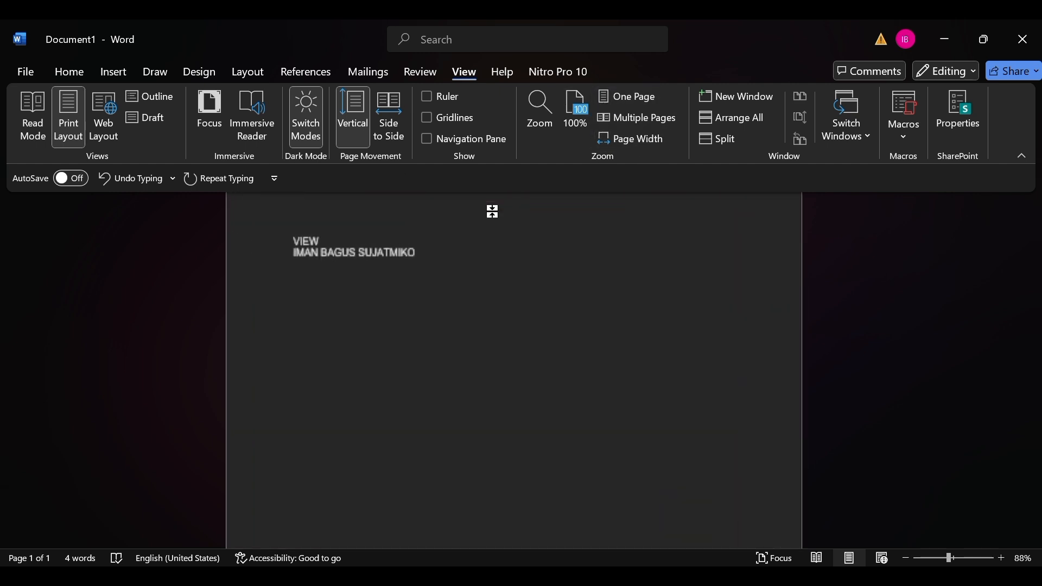
pyautogui.scroll(1, 483, 301)
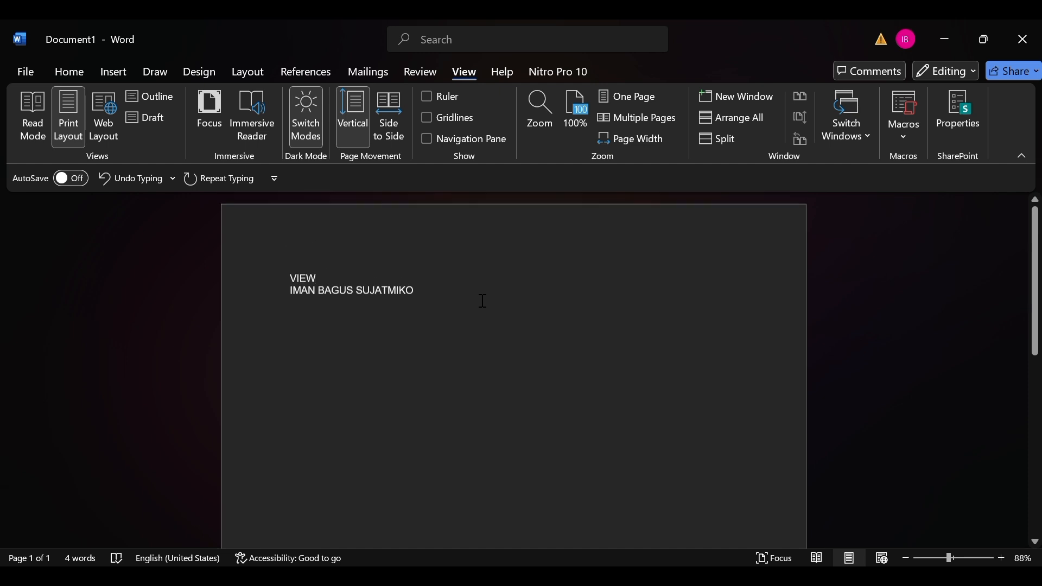
pyautogui.keyDown('ctrl'); pyautogui.scroll(-3, 483, 300); pyautogui.keyUp('ctrl')
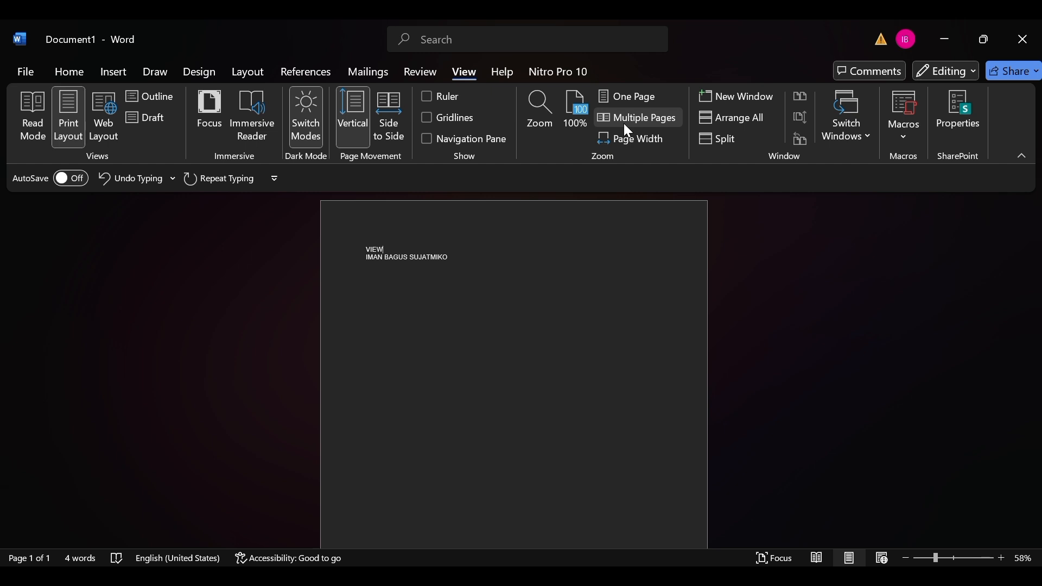
# Try the Multiple Pages zoom, and fit the page to the window with Page Width.
pyautogui.click(624, 123)
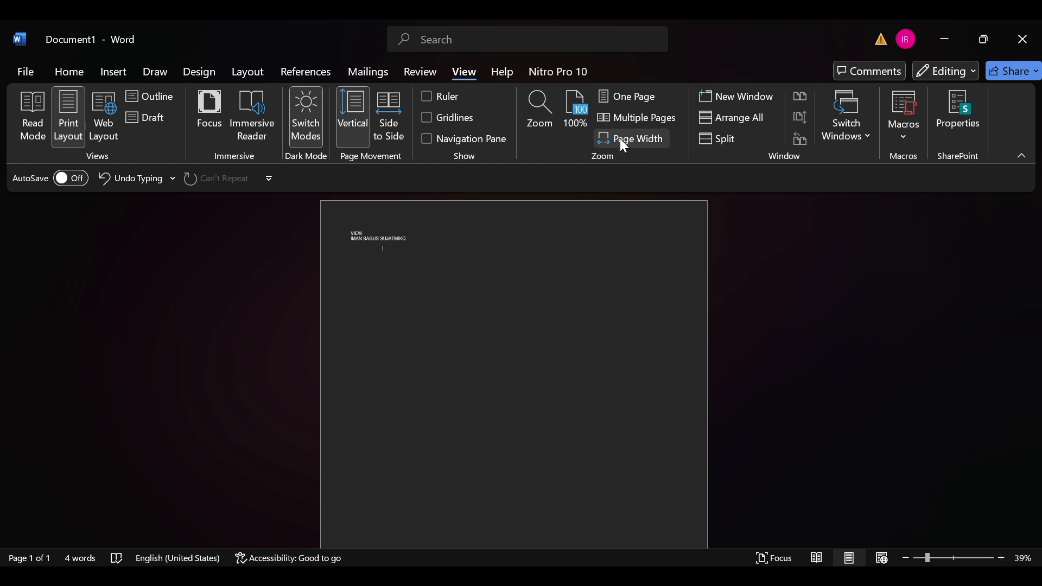
pyautogui.scroll(-2, 638, 373)
pyautogui.scroll(-3, 639, 375)
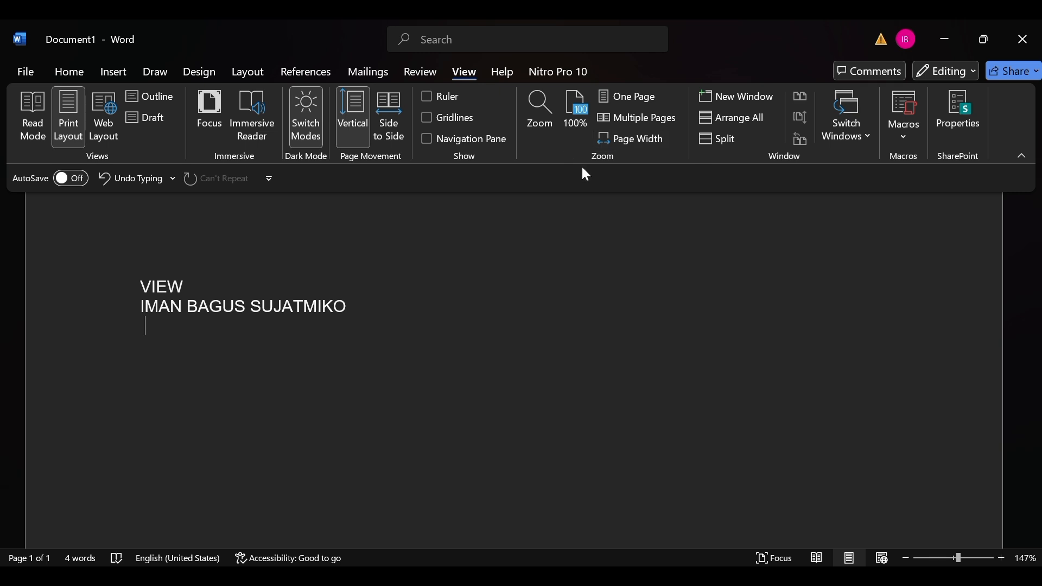
pyautogui.scroll(1, 585, 286)
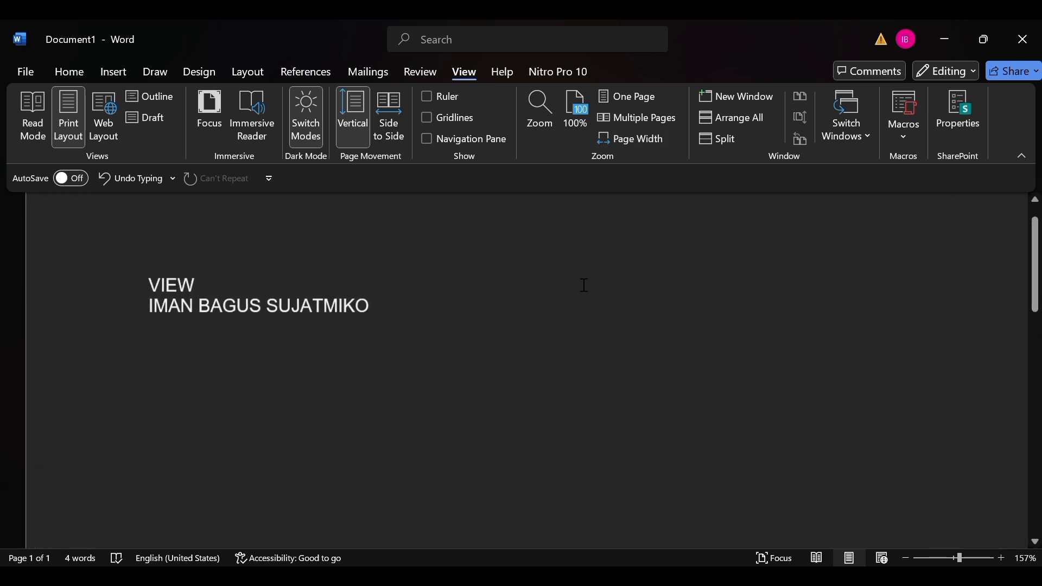
pyautogui.click(620, 138)
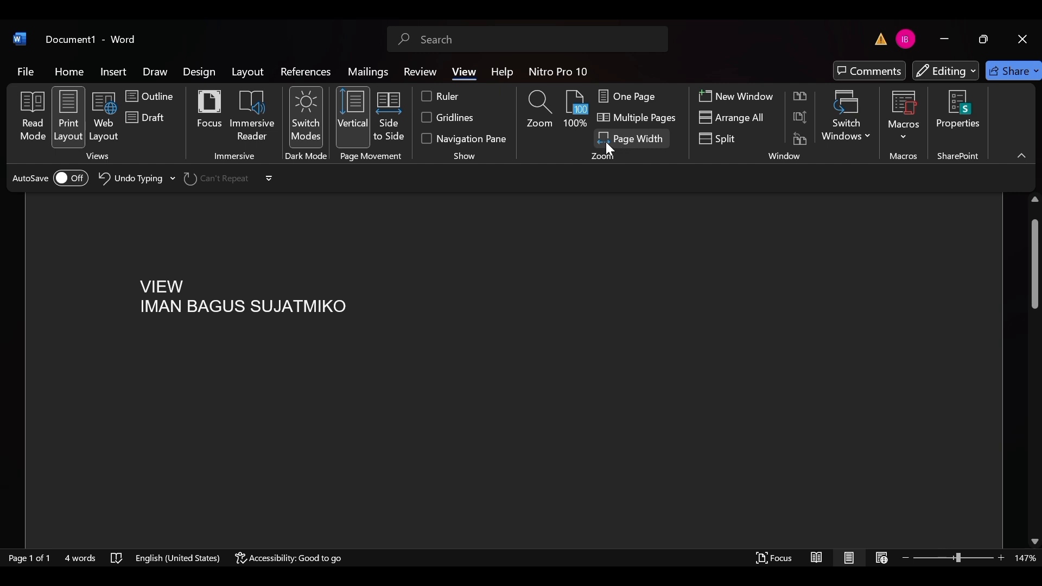
# Open the document in a new window and arrange all open document windows.
pyautogui.click(726, 99)
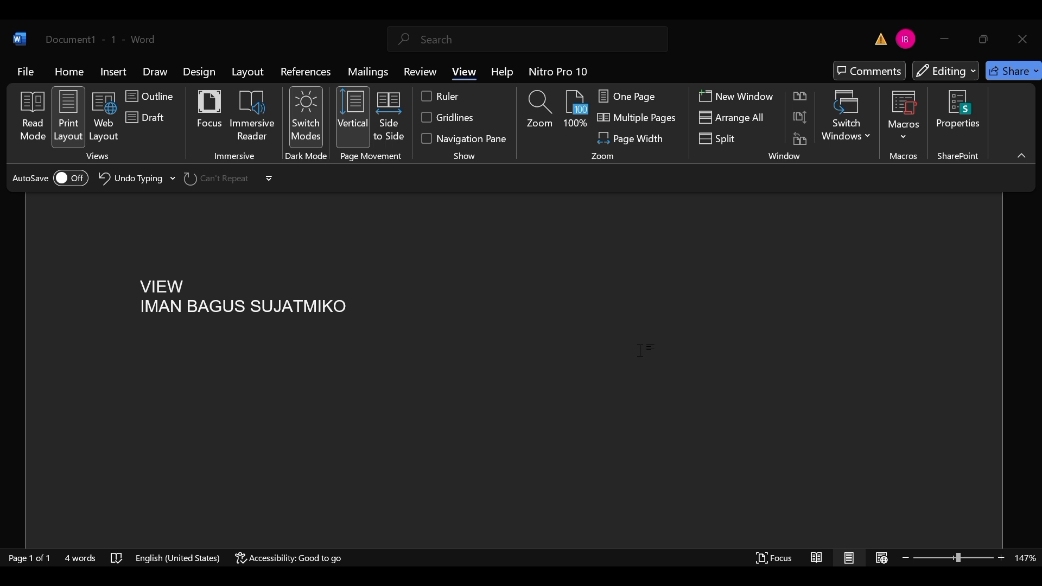
pyautogui.click(733, 120)
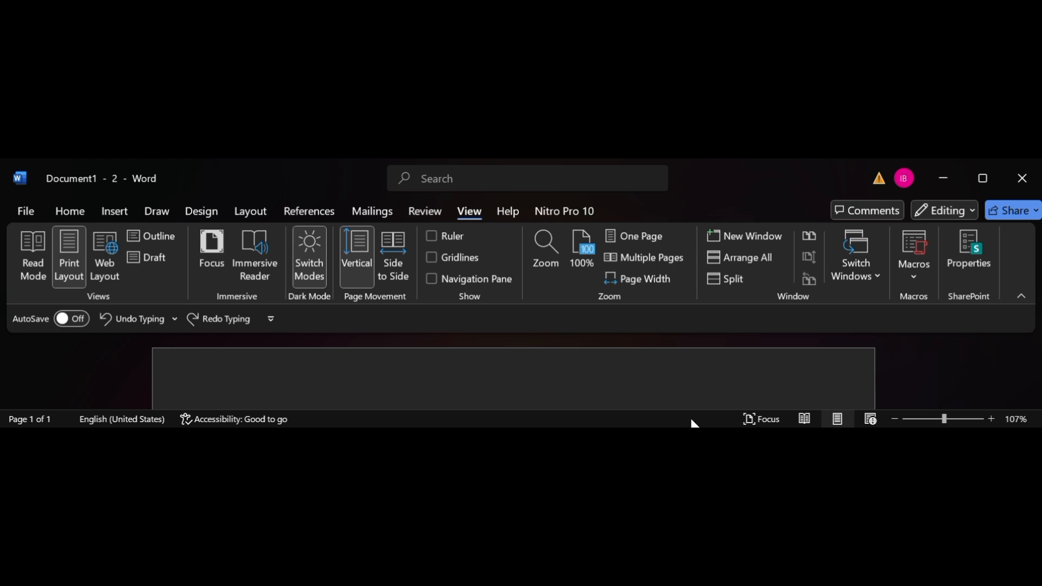
pyautogui.scroll(-3, 689, 400)
pyautogui.scroll(3, 688, 400)
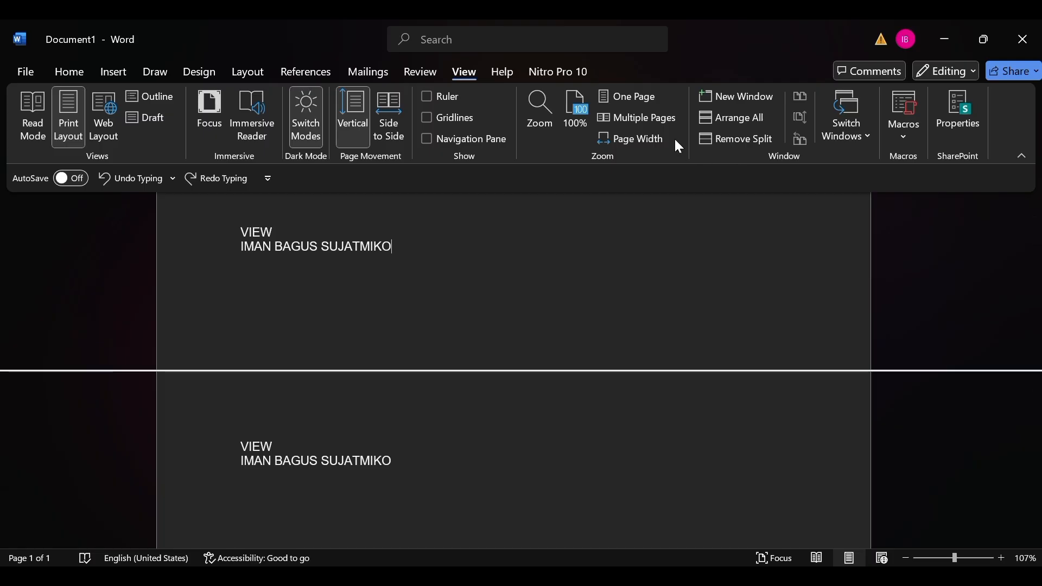
# Remove and reapply the window split, and scroll its upper and lower panes independently.
pyautogui.click(730, 141)
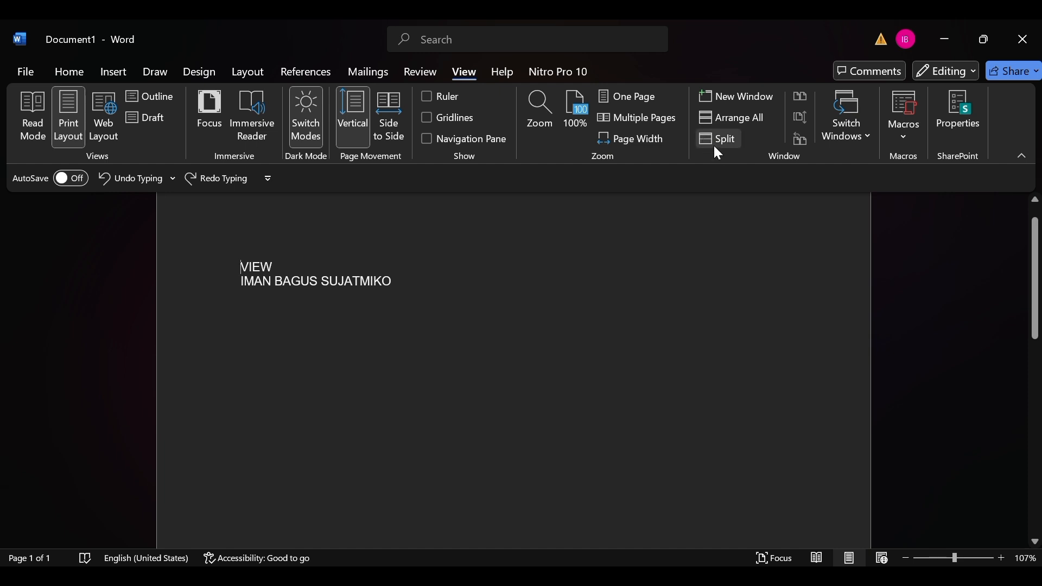
pyautogui.click(712, 142)
pyautogui.scroll(3, 632, 483)
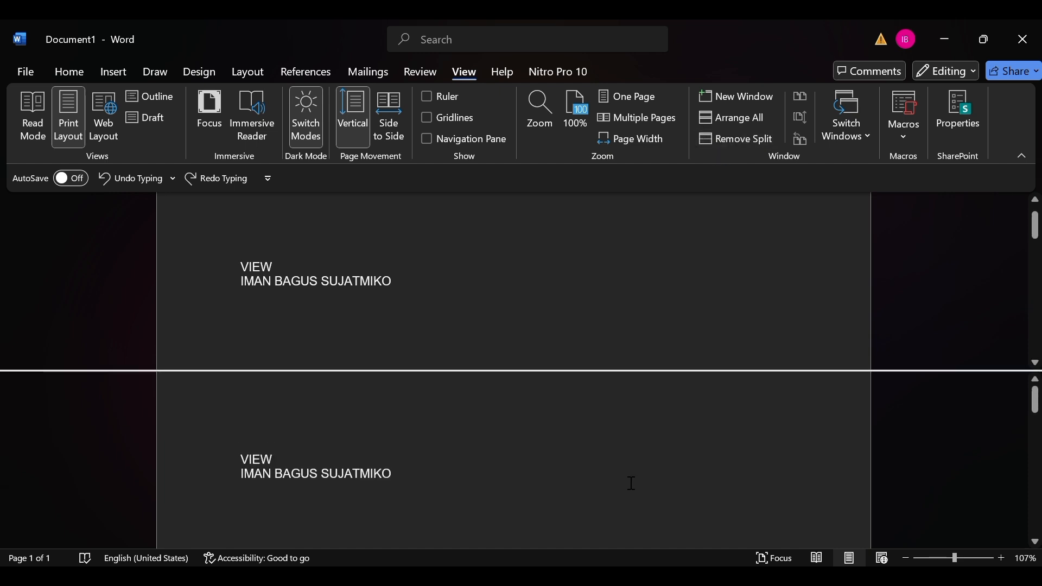
pyautogui.scroll(-3, 632, 483)
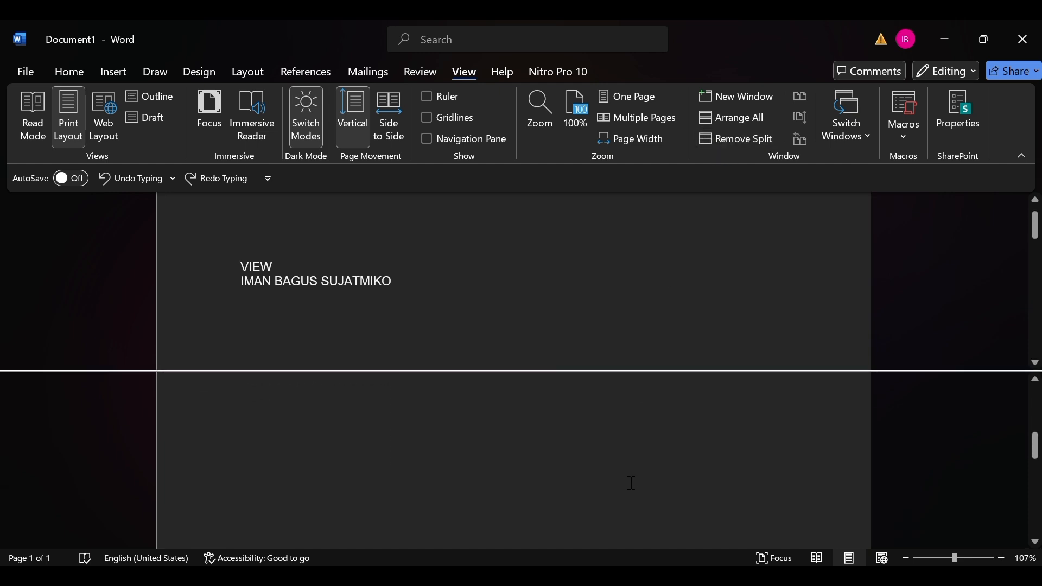
pyautogui.scroll(1, 563, 250)
pyautogui.scroll(-4, 564, 250)
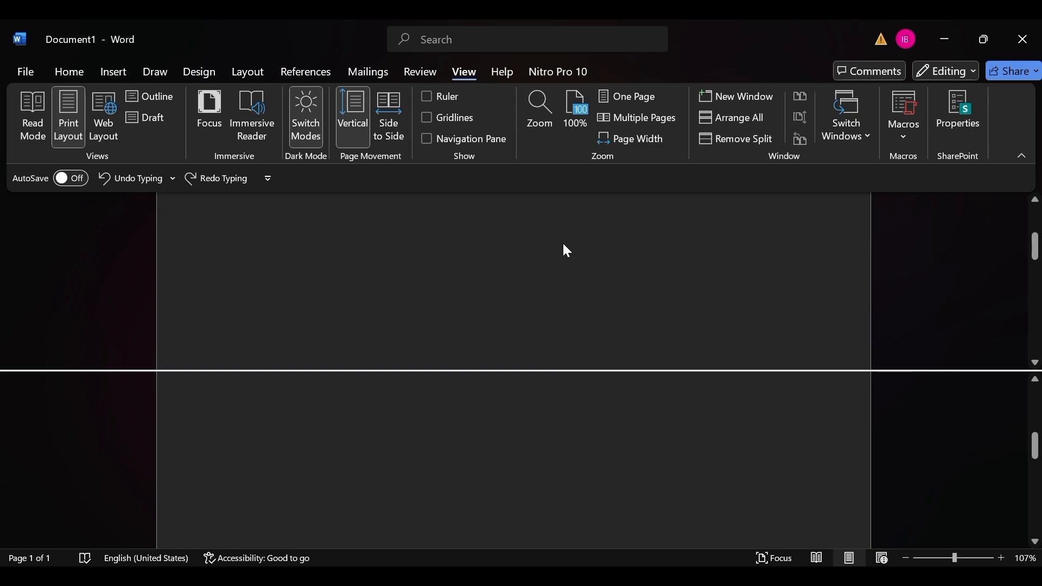
pyautogui.scroll(-2, 568, 250)
pyautogui.scroll(6, 567, 251)
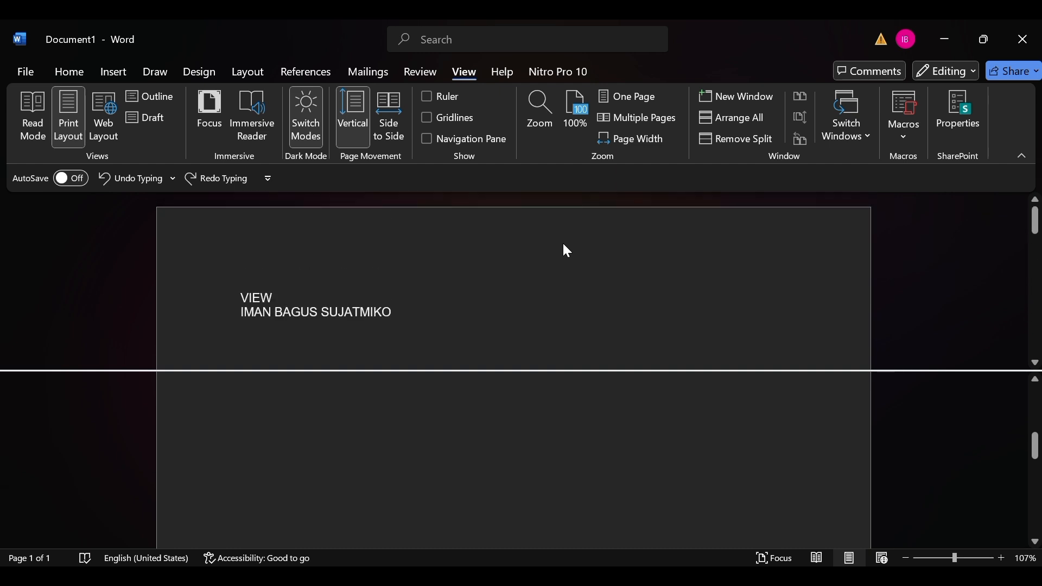
pyautogui.scroll(4, 584, 454)
pyautogui.scroll(-6, 586, 454)
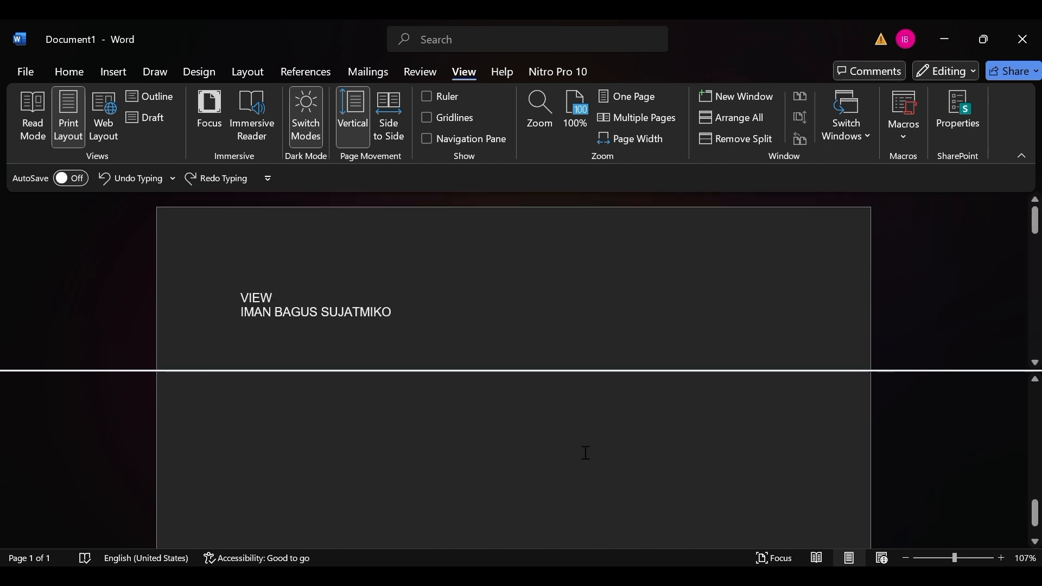
pyautogui.scroll(-1, 586, 454)
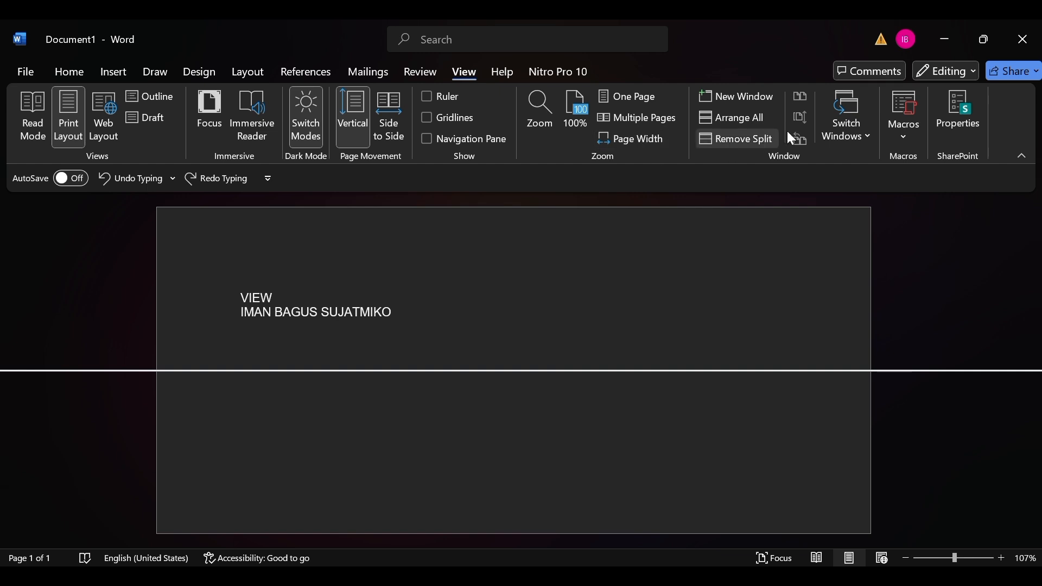
# Return the lower pane to the start of the sample text and remove the window split.
pyautogui.scroll(10, 649, 432)
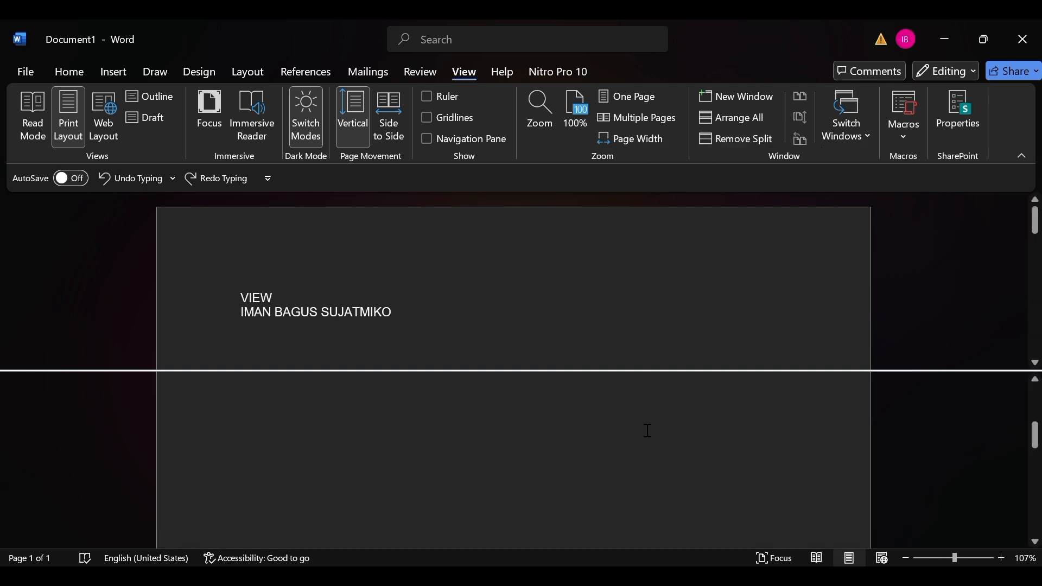
pyautogui.scroll(-1, 648, 431)
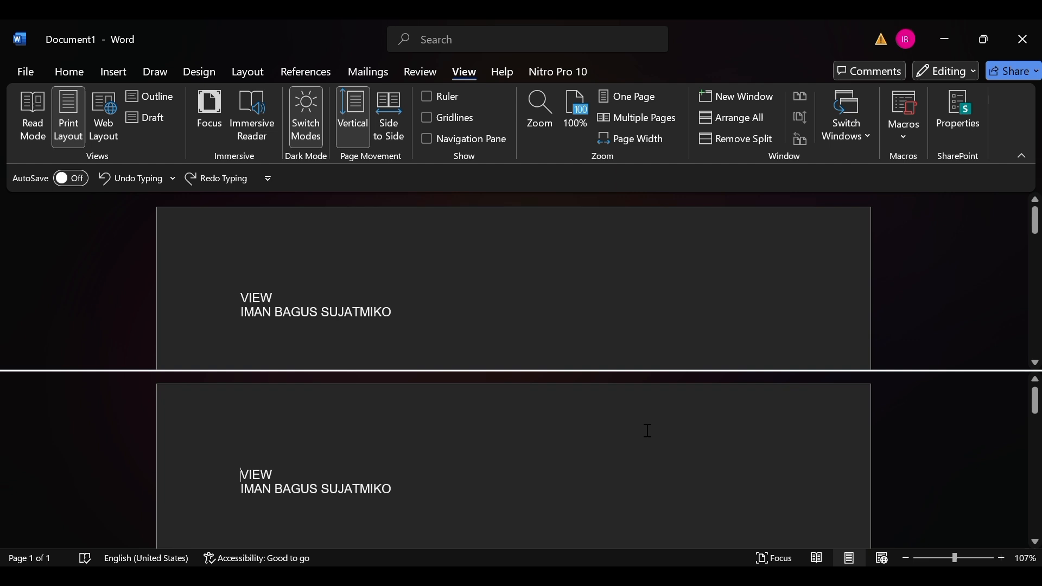
pyautogui.click(518, 474)
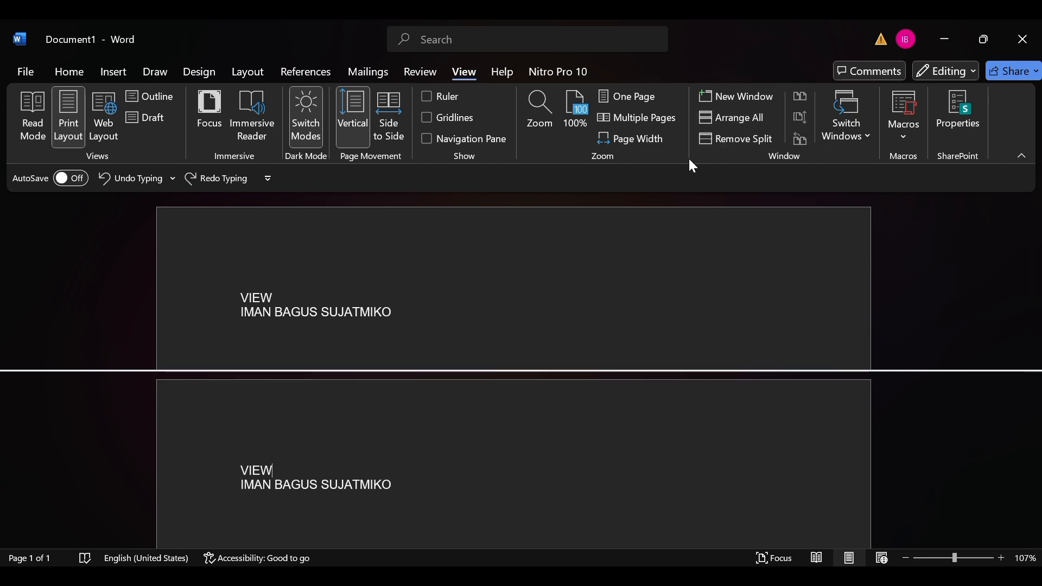
pyautogui.click(727, 137)
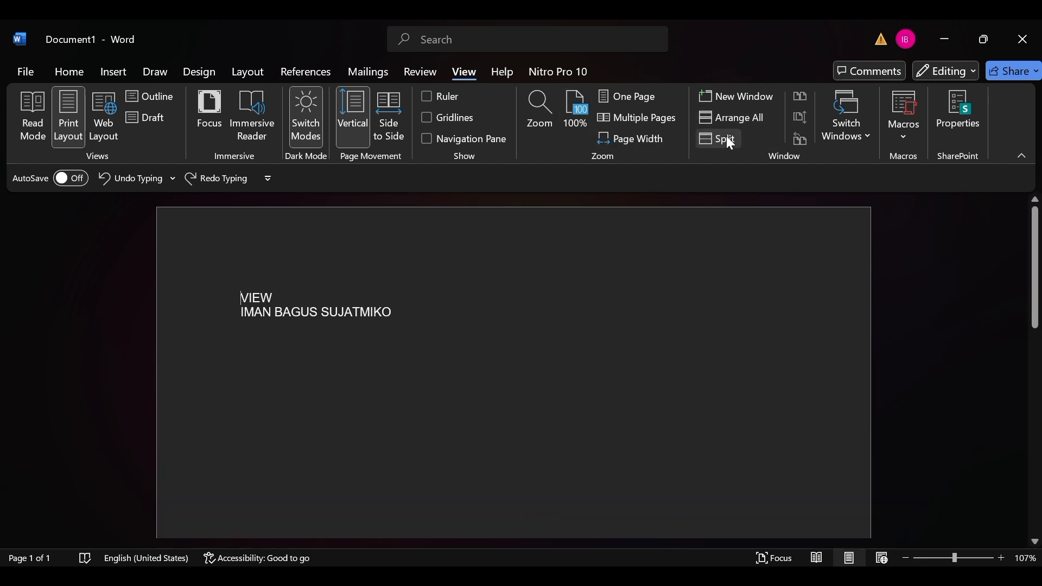
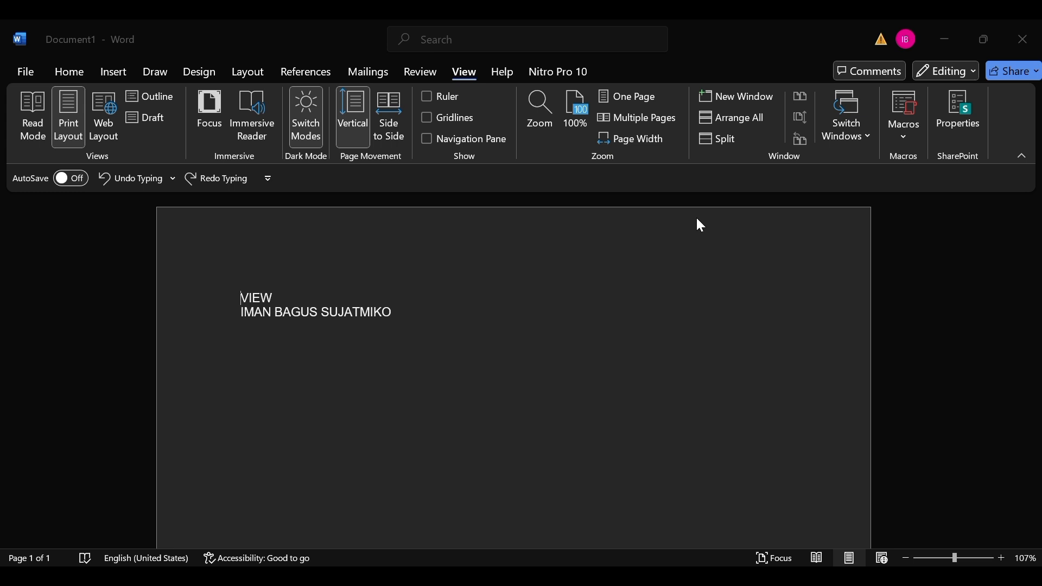
# View the document's properties on the Info page and return to the document.
pyautogui.click(953, 131)
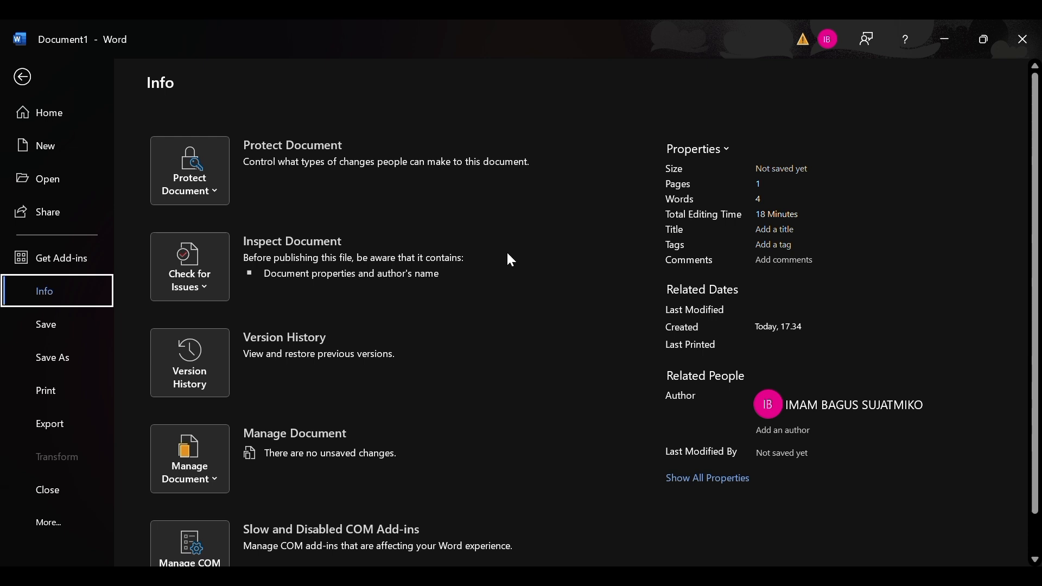
pyautogui.scroll(-1, 460, 299)
pyautogui.press('Escape')
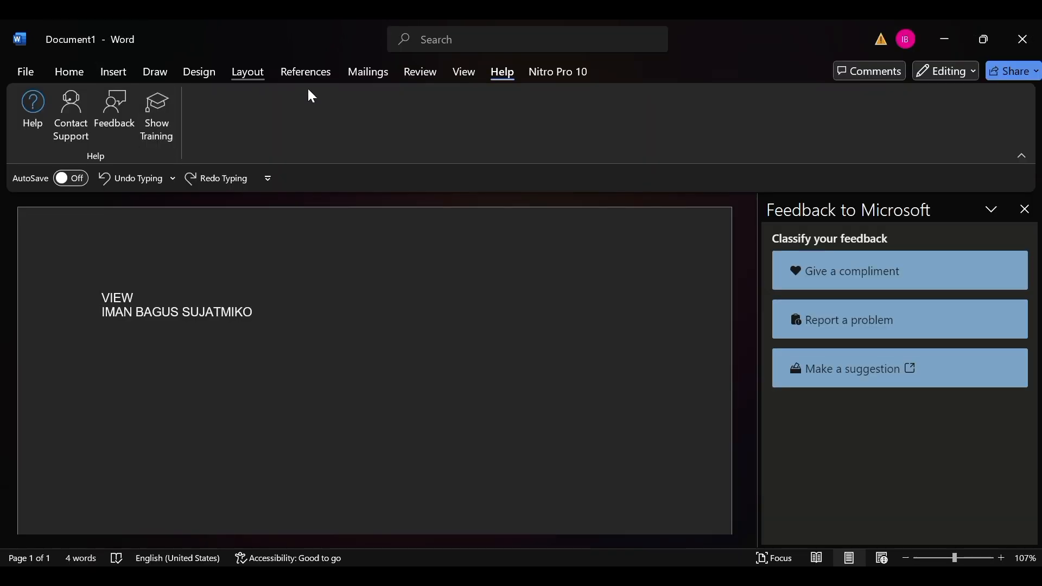
# Close the feedback pane, and view the Help and Contact Support panes.
pyautogui.click(1024, 211)
pyautogui.click(25, 126)
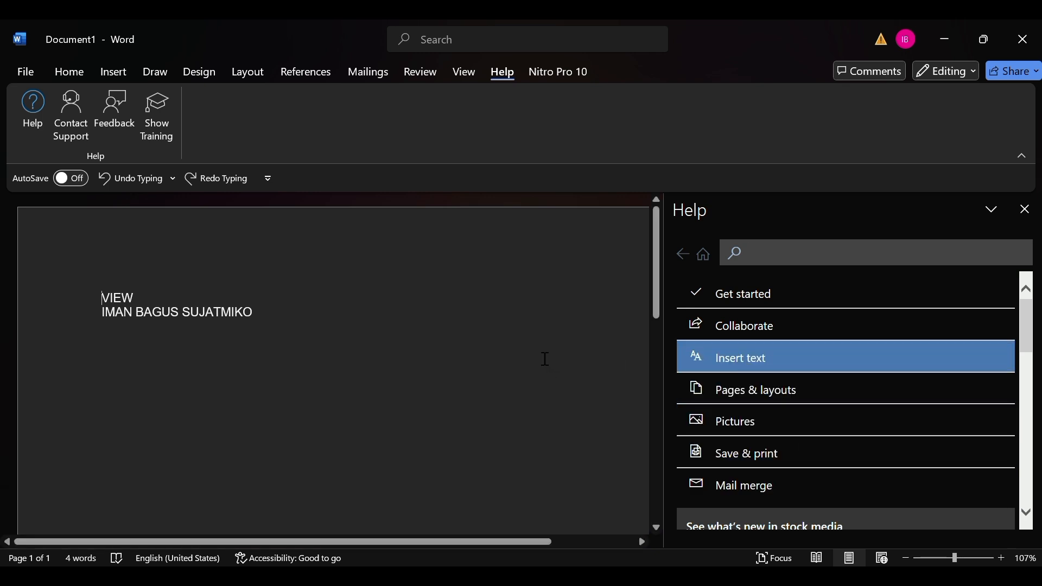
pyautogui.click(65, 124)
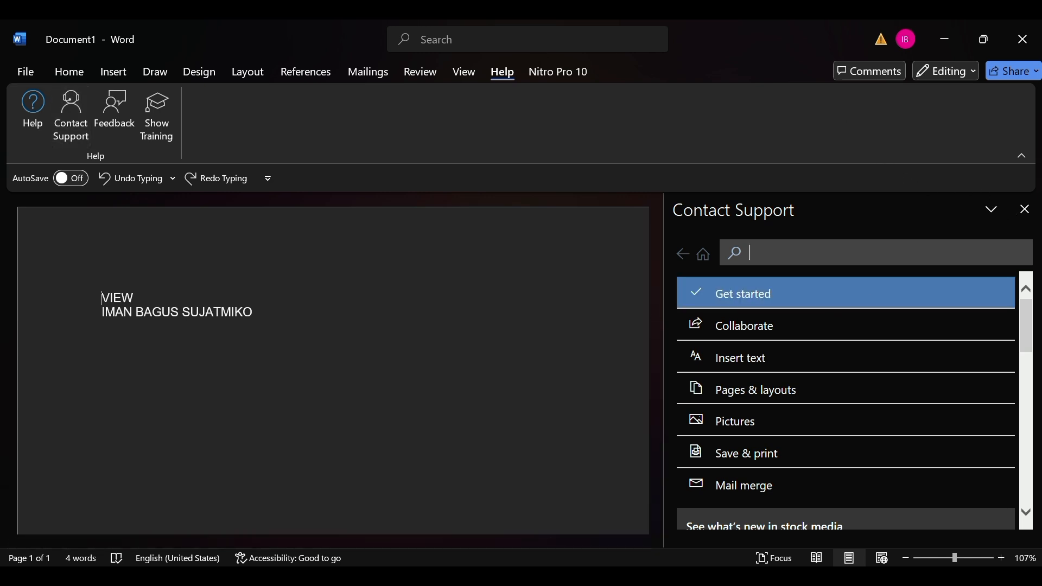
pyautogui.click(1025, 209)
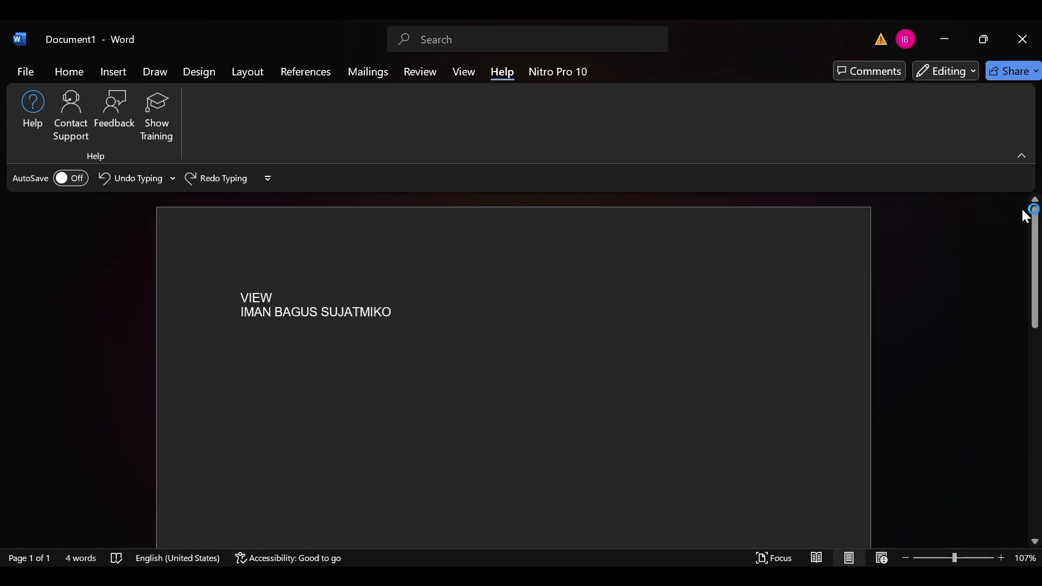
# Bring up the Contact Support pane again, followed by the Feedback to Microsoft pane.
pyautogui.click(62, 134)
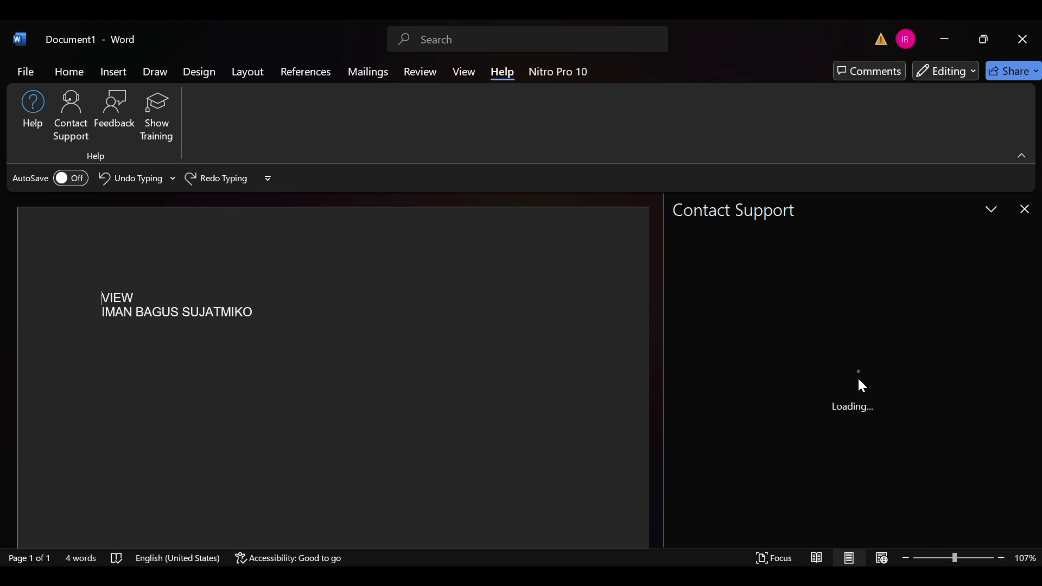
pyautogui.click(126, 112)
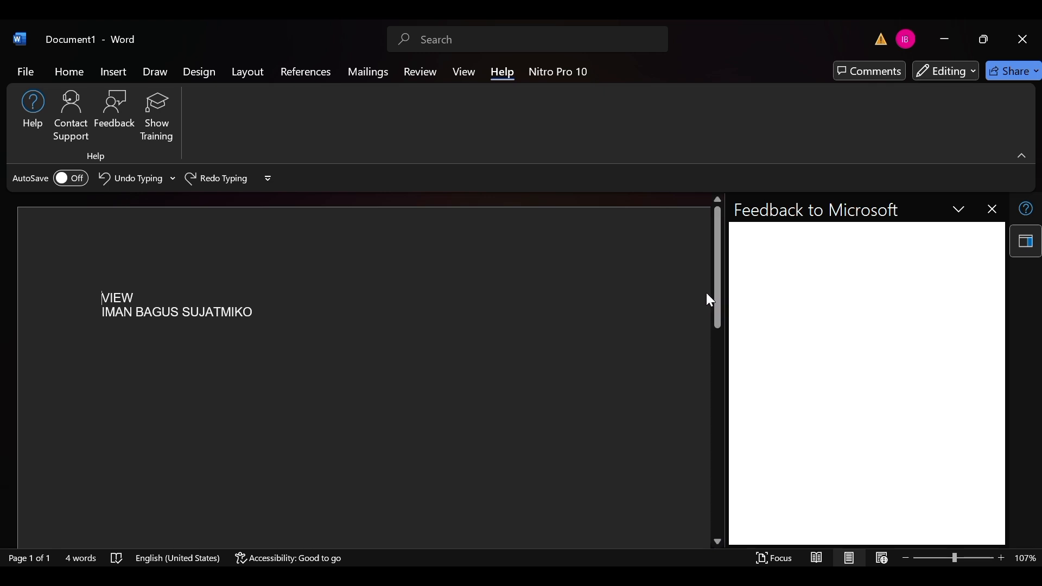
pyautogui.moveTo(714, 289); pyautogui.dragTo(713, 290)
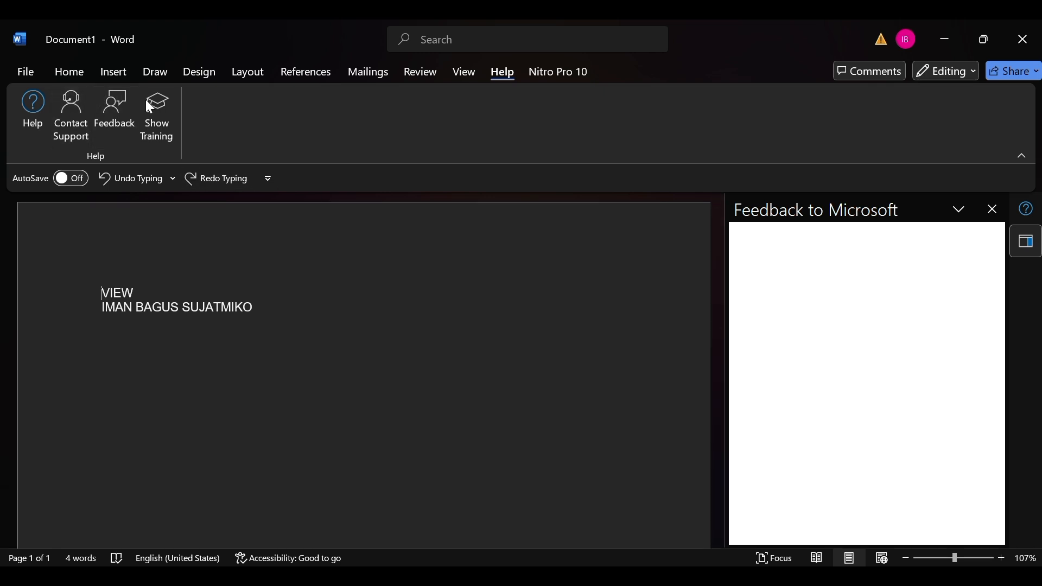
# Try Show Training, close the Help and feedback panes, and request the training content again.
pyautogui.click(157, 107)
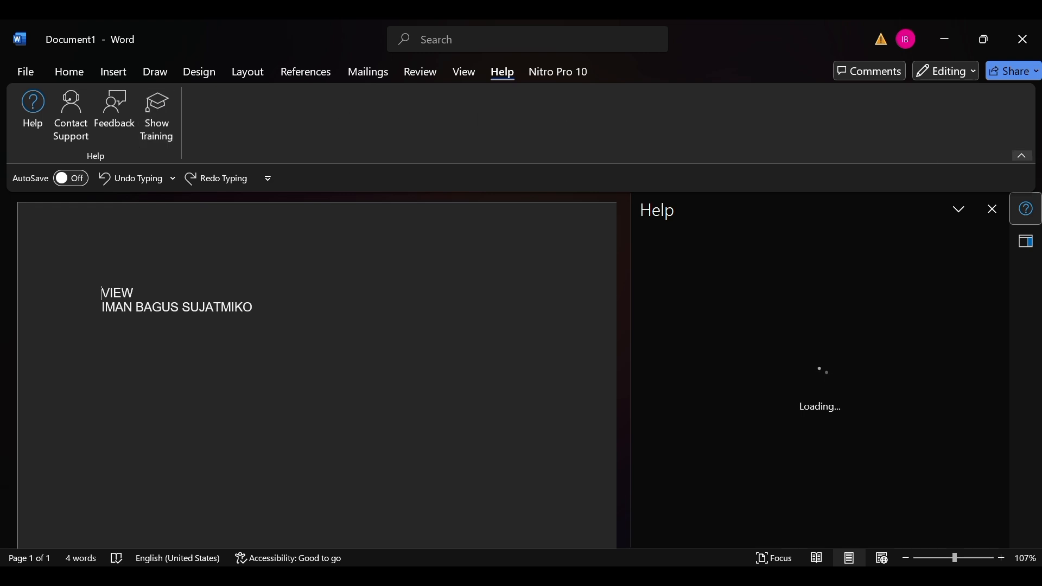
pyautogui.click(994, 211)
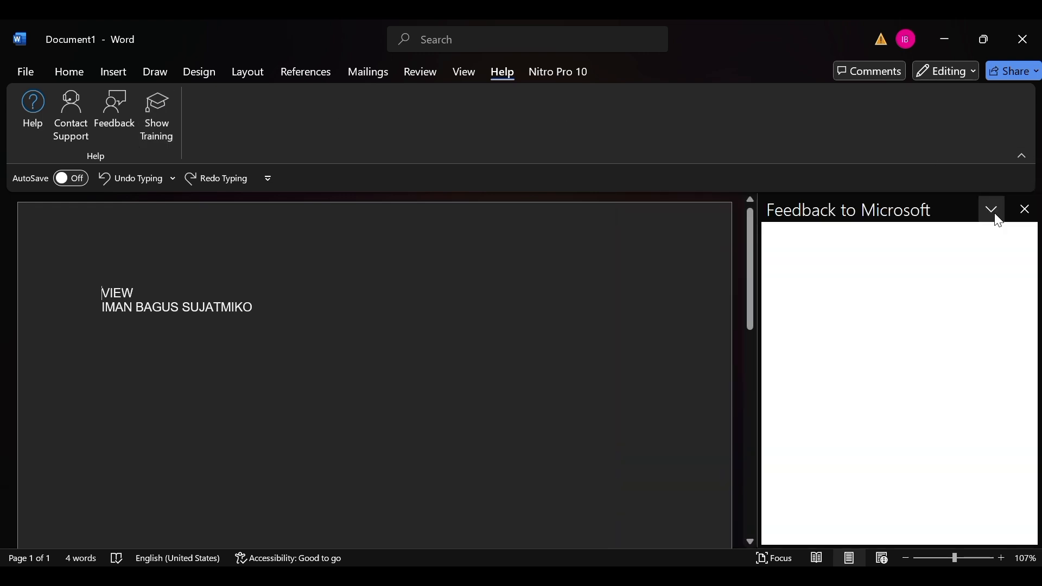
pyautogui.click(1028, 209)
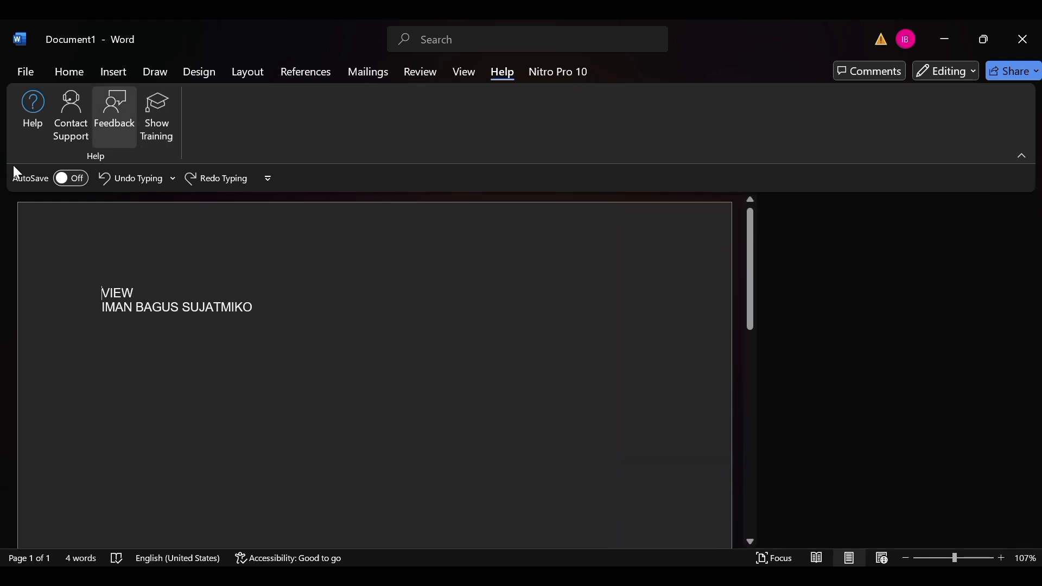
pyautogui.click(152, 128)
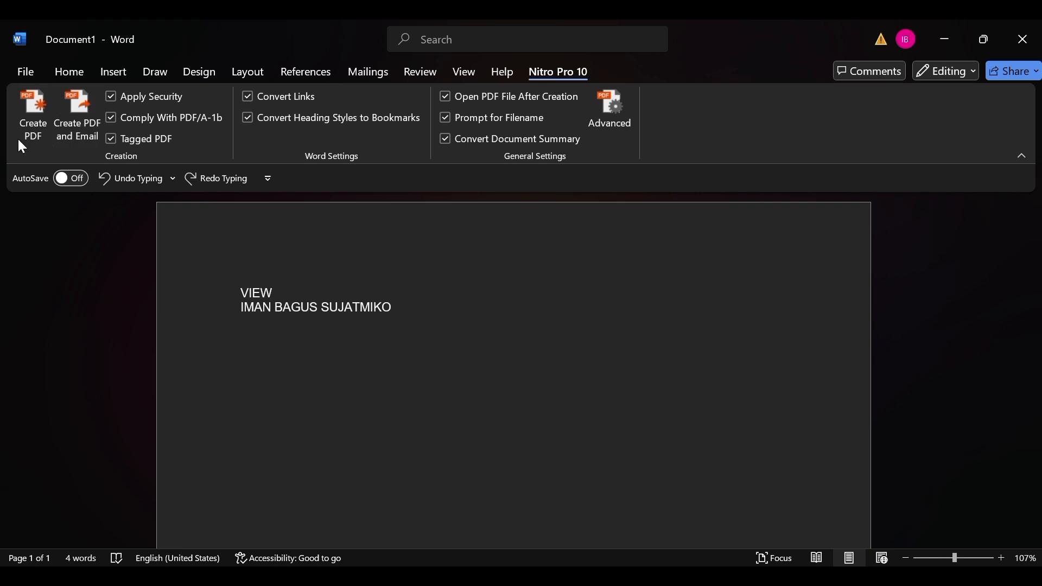
# Try the Nitro Pro 10 Create PDF command on the document, dismiss it, and run it again.
pyautogui.click(34, 131)
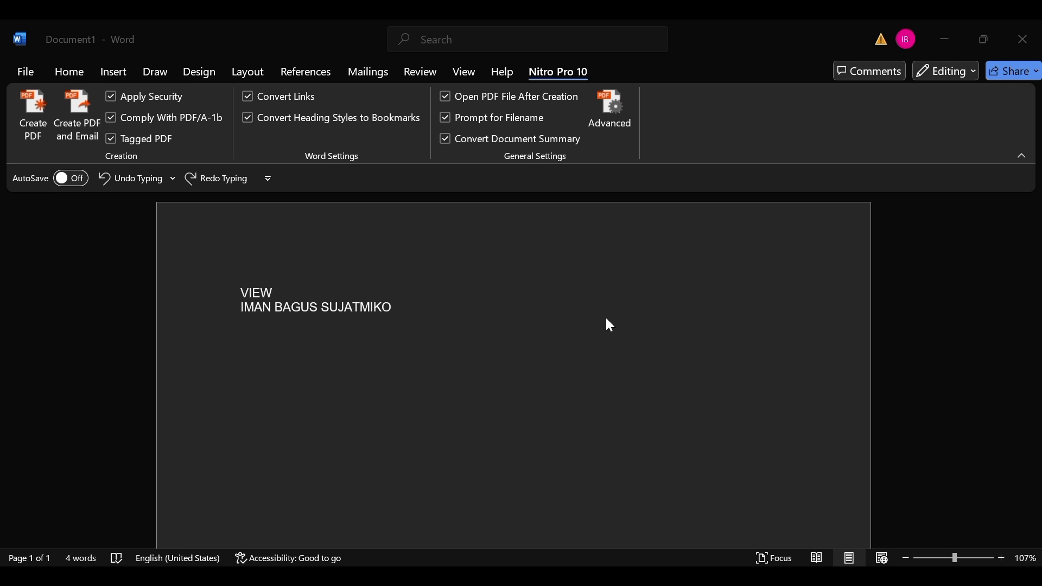
pyautogui.click(671, 250)
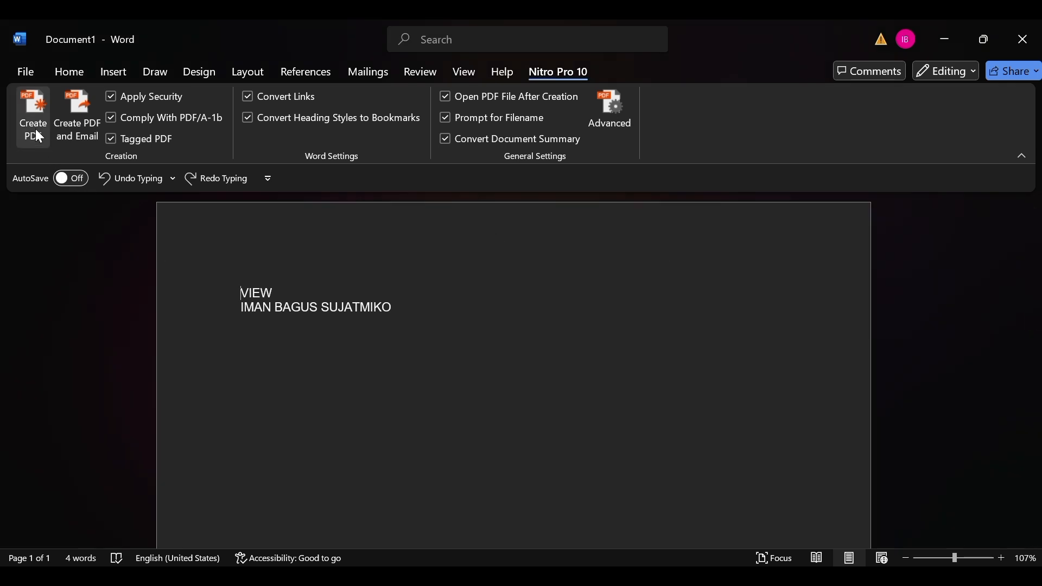
pyautogui.click(30, 111)
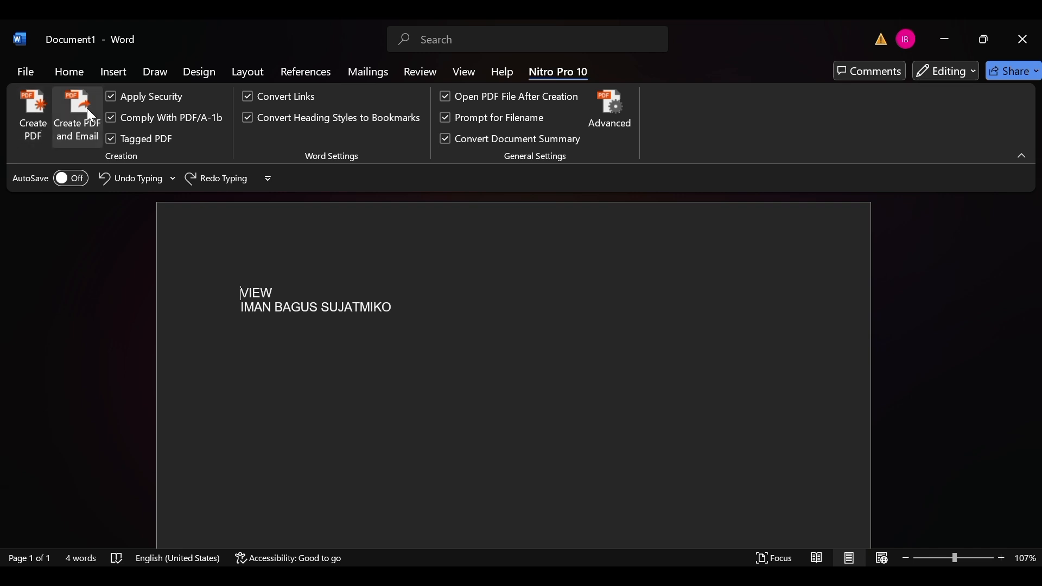
# Try Create PDF and Email, and open the Advanced PDF creation settings.
pyautogui.click(87, 130)
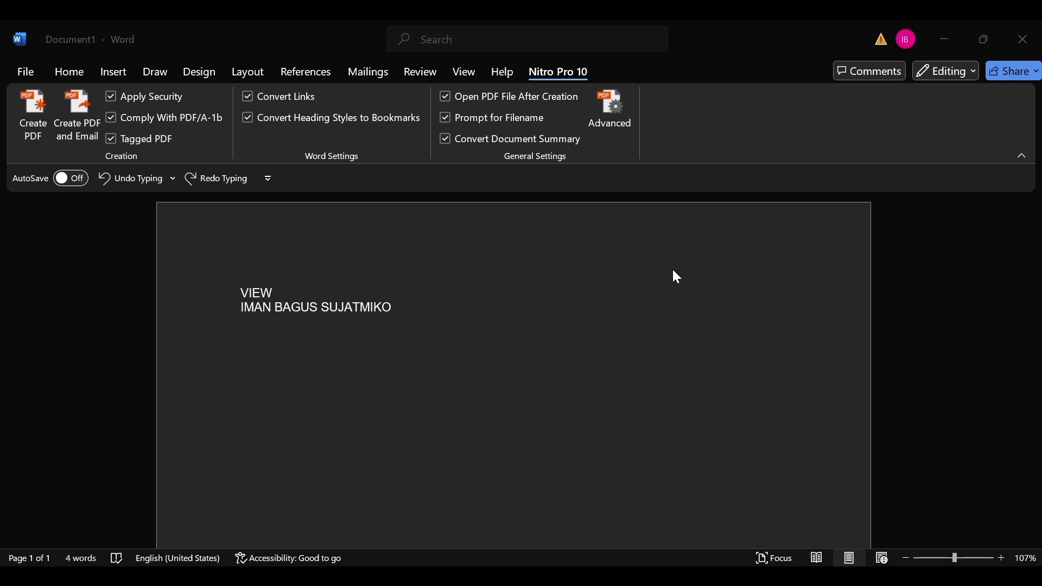
pyautogui.click(610, 93)
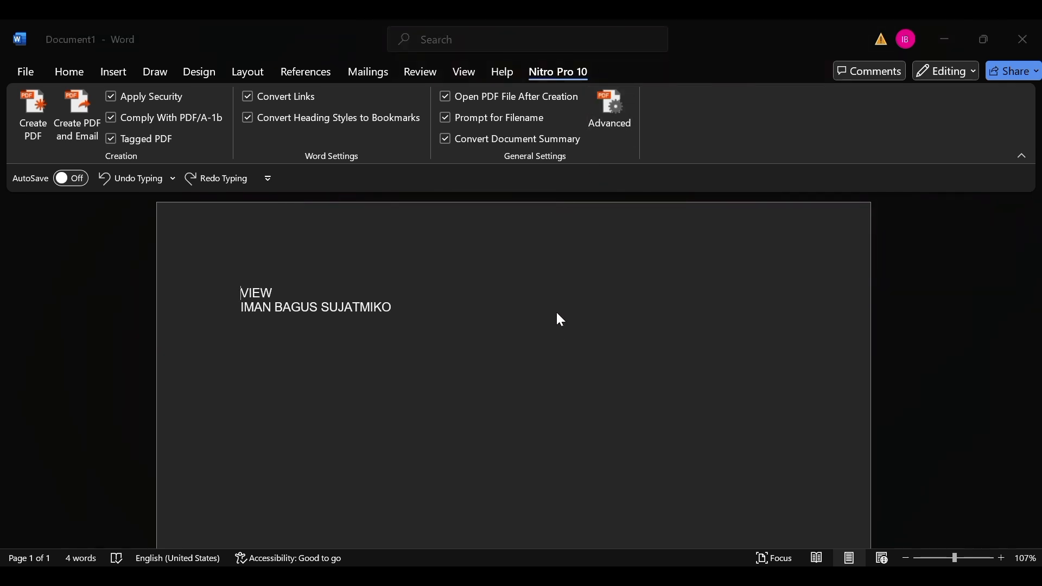